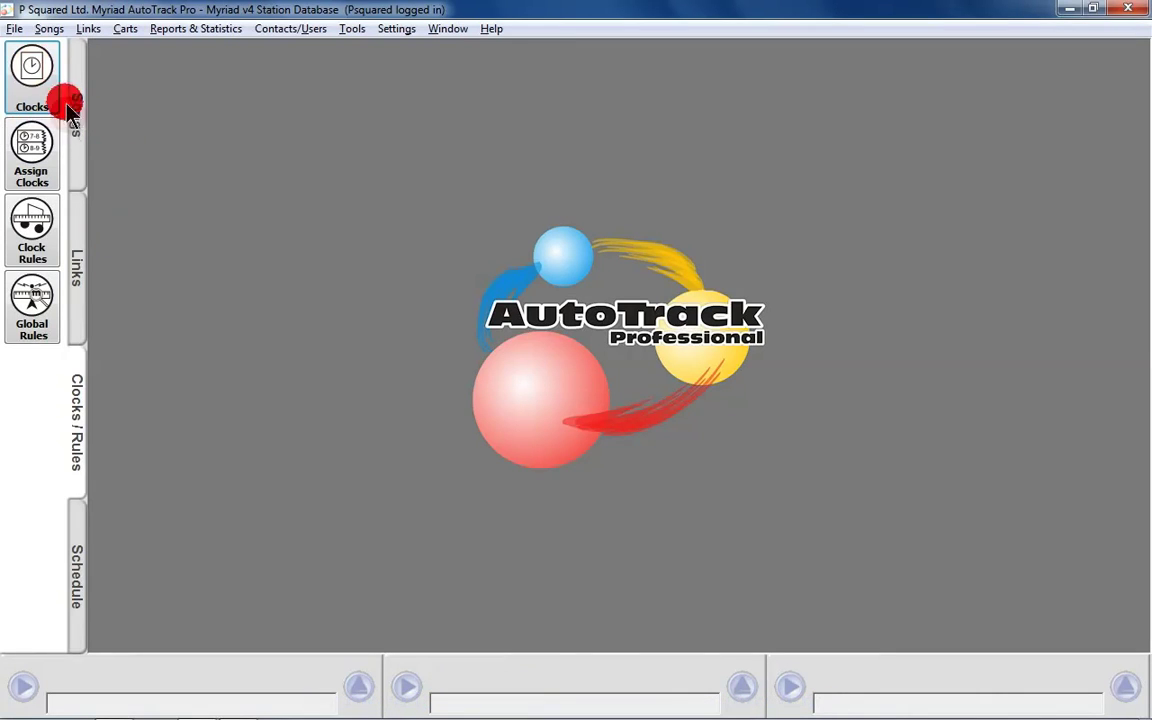
# - Open the List Clocks window showing the Hot FM Default clock
pyautogui.click(32, 80)
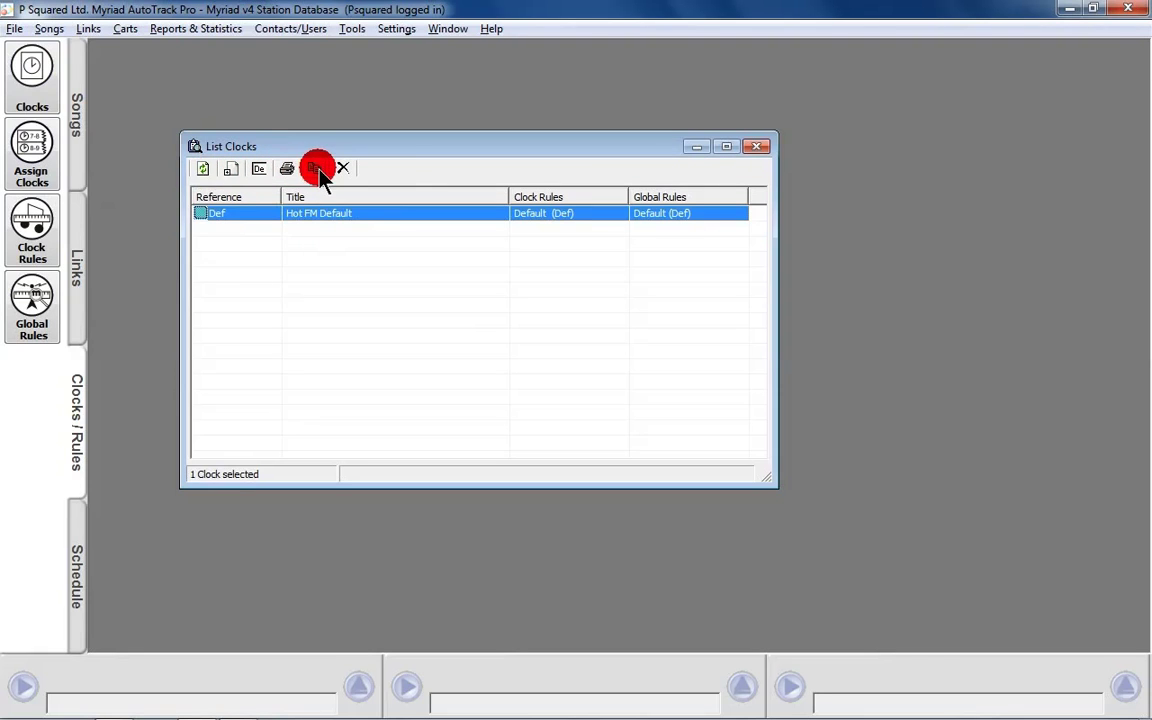
# - Create a new clock in a maximized editor with reference Fri21 and title 'Friday Night Party'
pyautogui.click(231, 169)
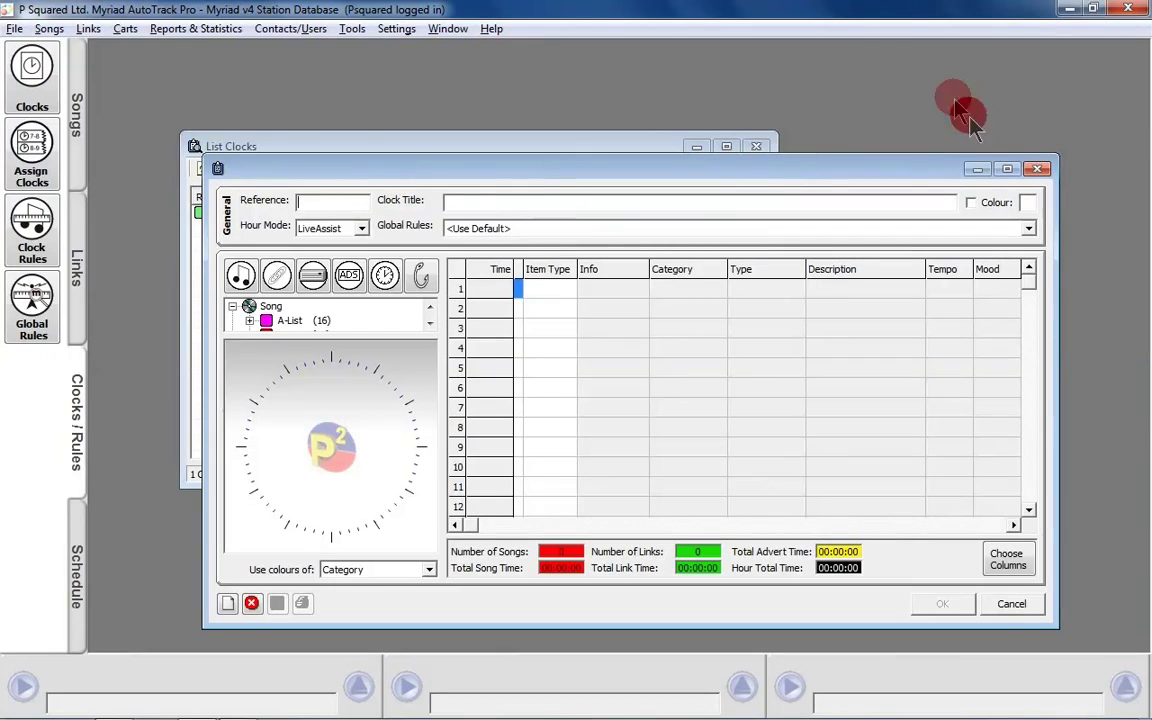
pyautogui.click(1007, 168)
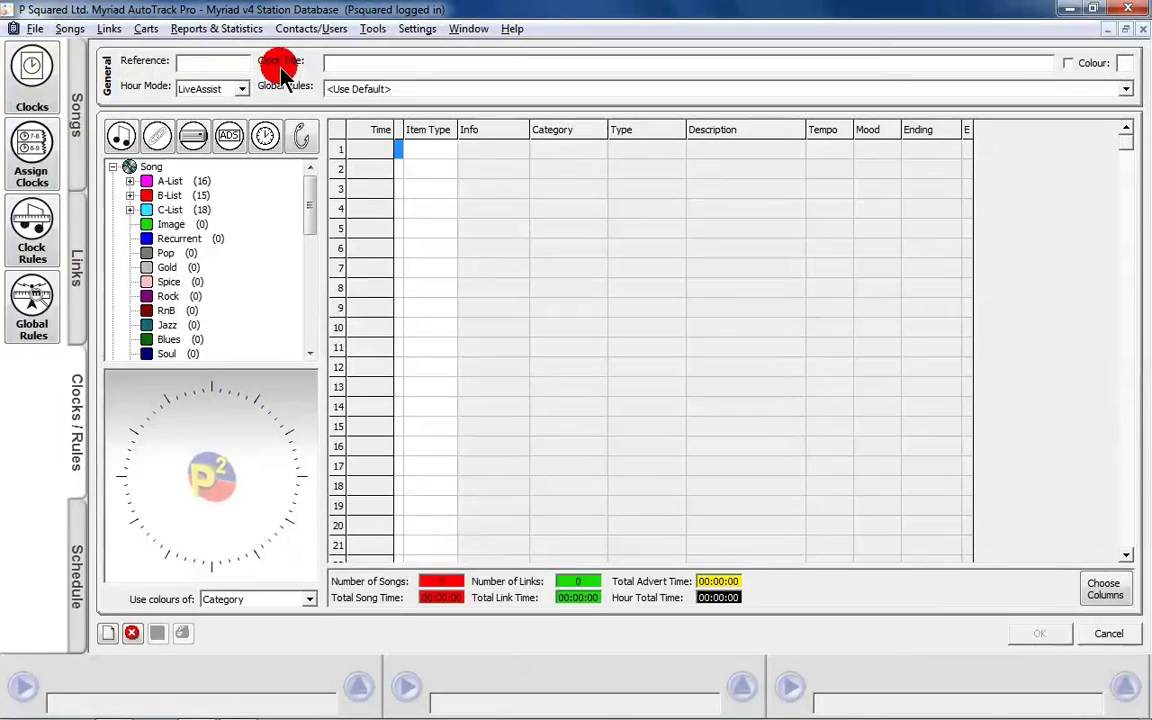
pyautogui.write('Fri')
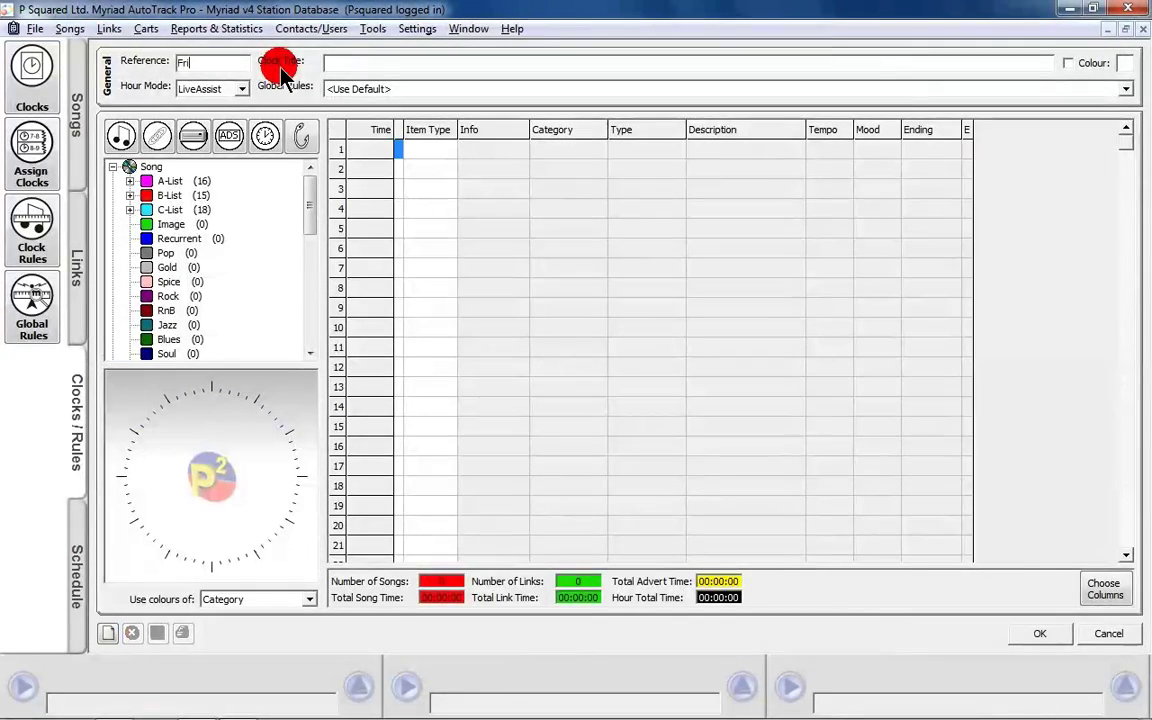
pyautogui.write('21')
pyautogui.click(391, 62)
pyautogui.write('Friday Night Party')
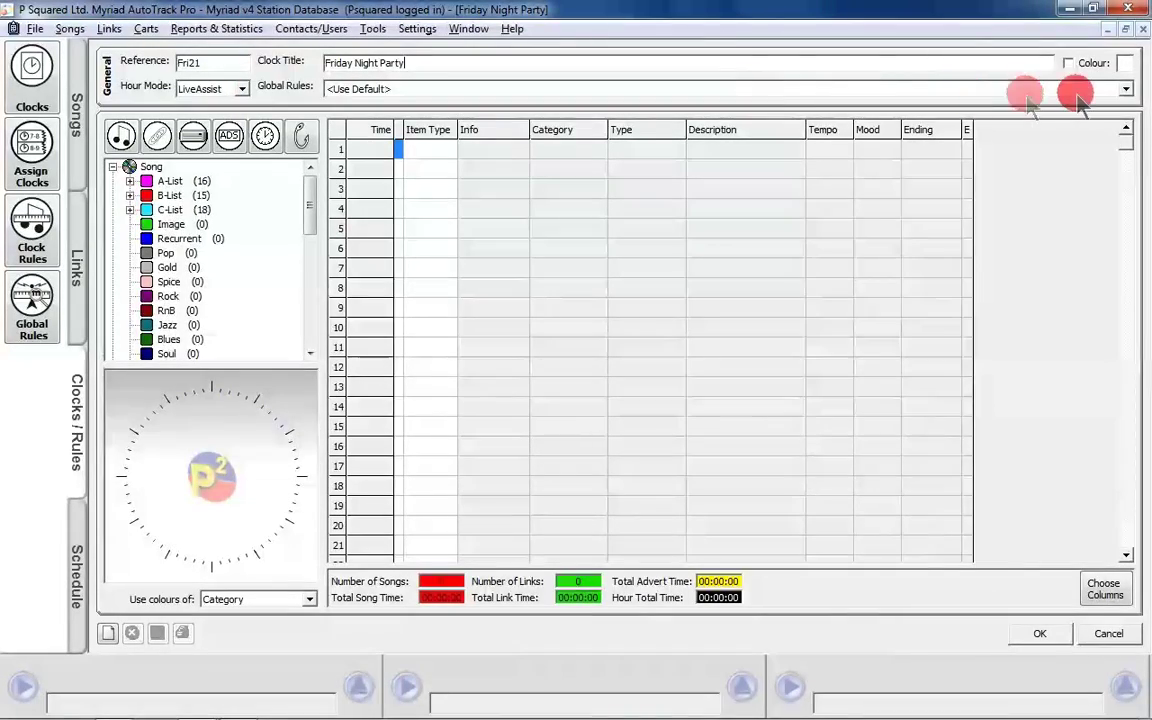
pyautogui.click(1126, 89)
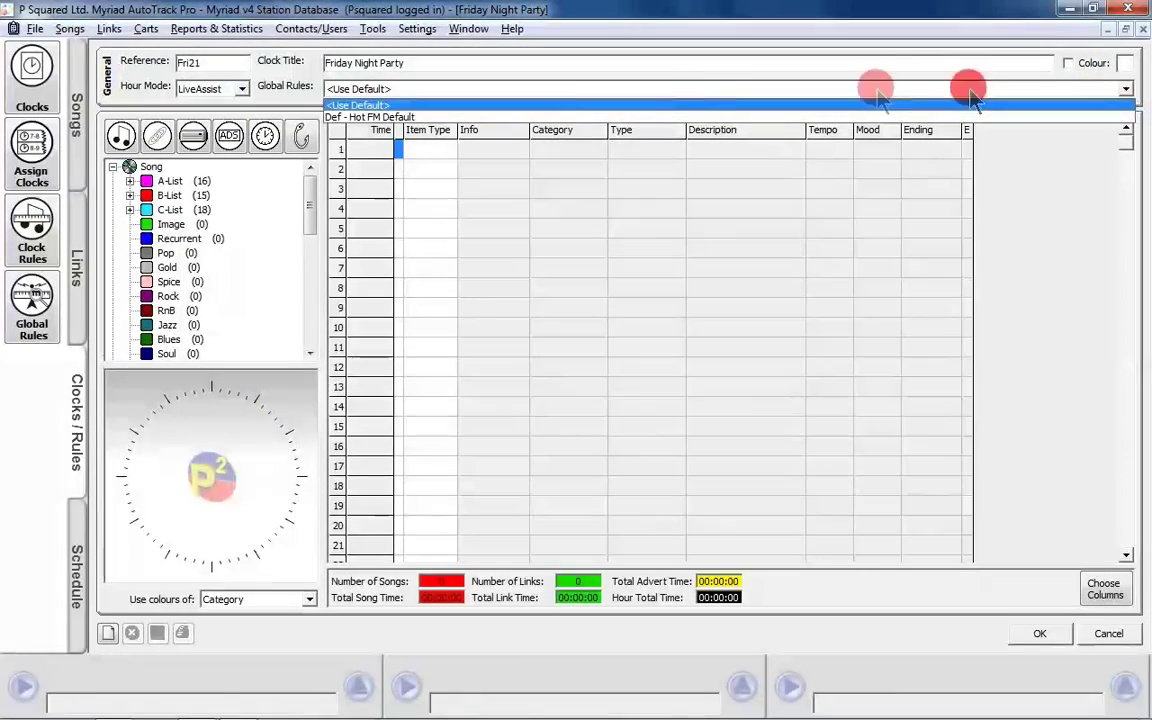
pyautogui.click(351, 106)
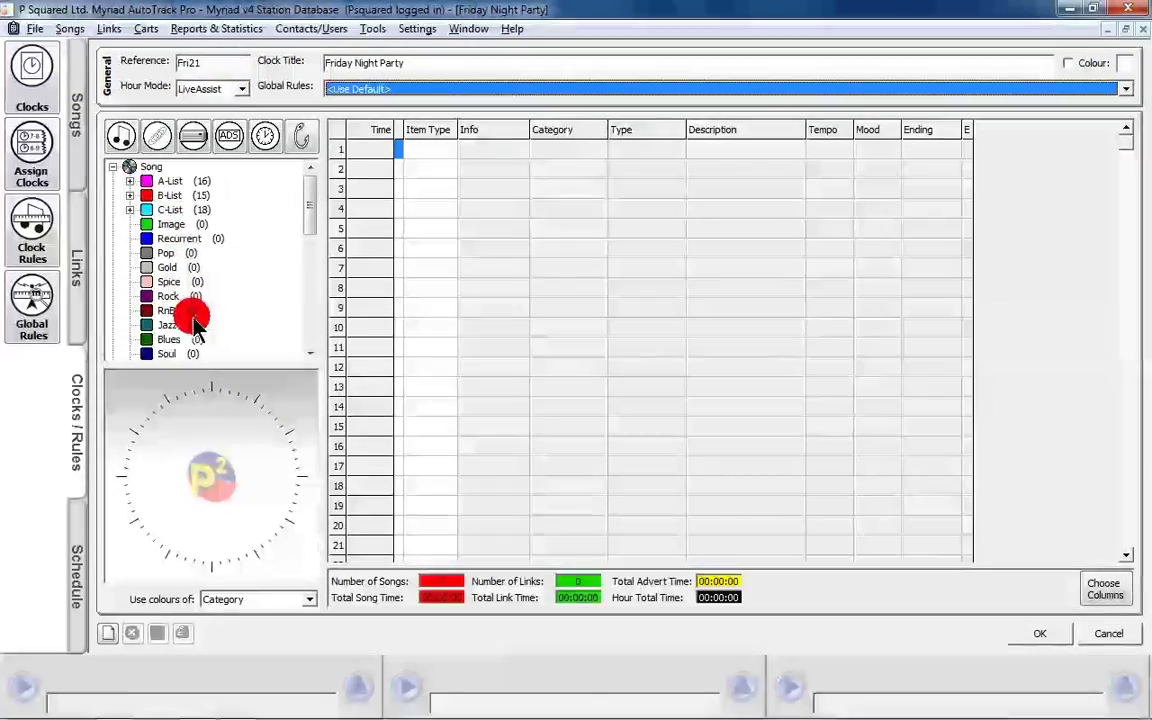
# - Add a Clock Rules item as row 1 using the Friday Night rules
pyautogui.moveTo(309, 205); pyautogui.dragTo(316, 311)
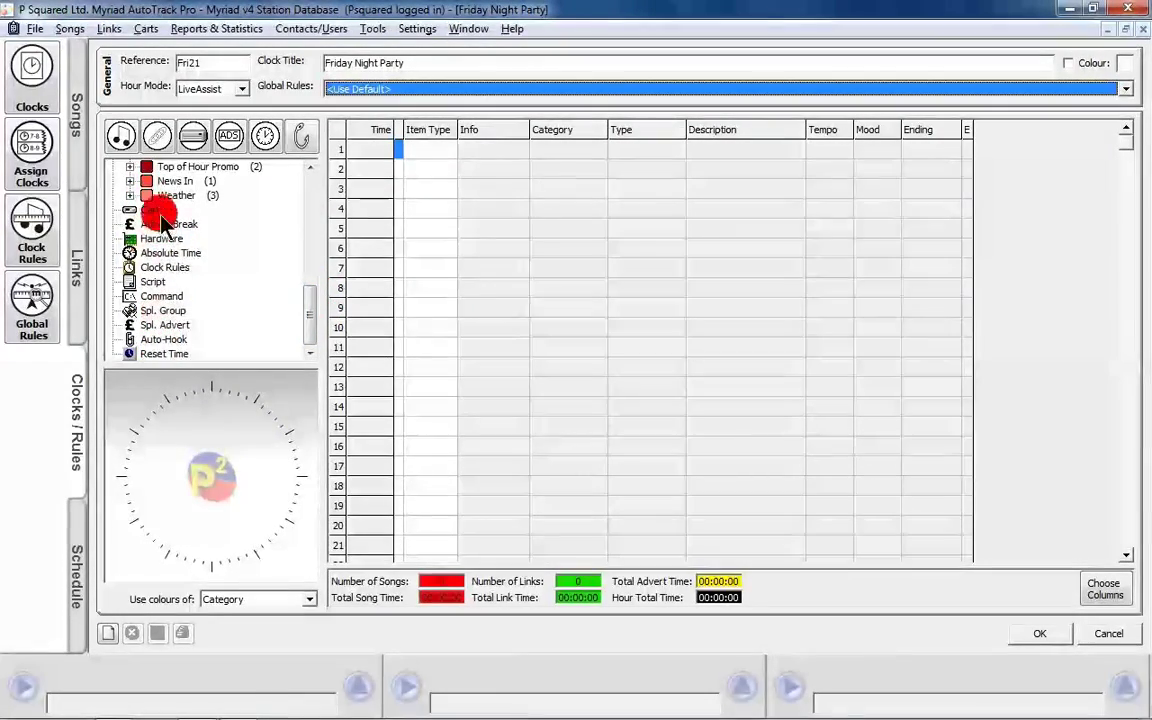
pyautogui.doubleClick(152, 268)
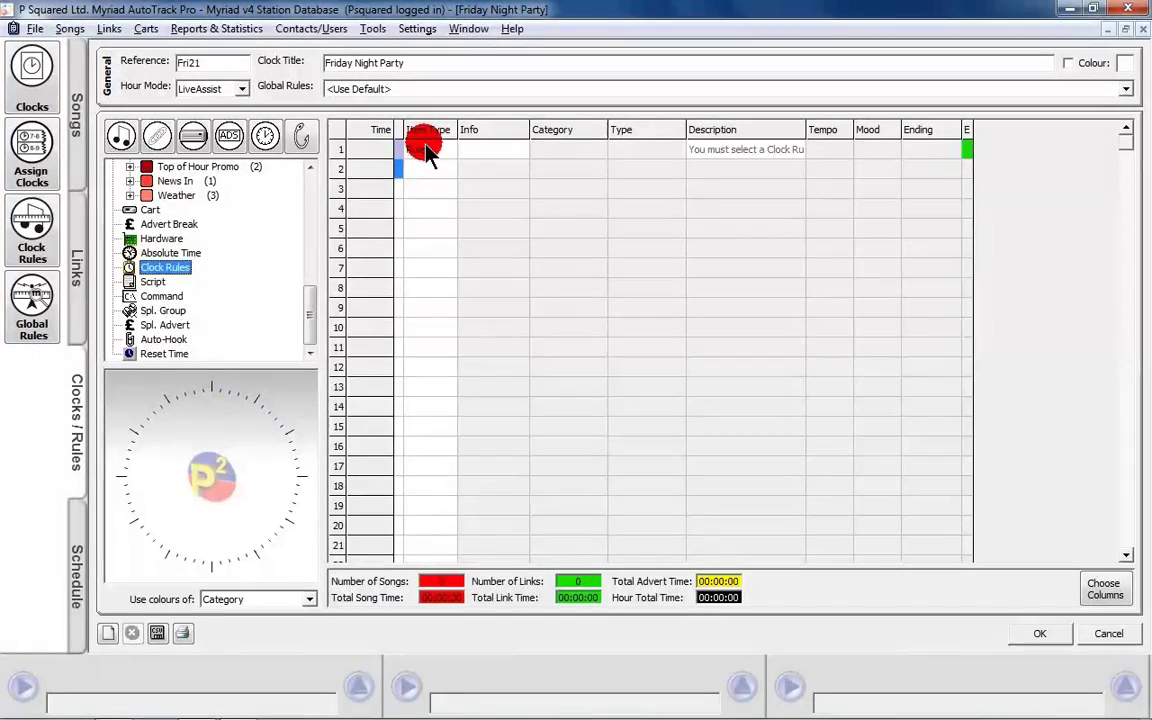
pyautogui.click(464, 149)
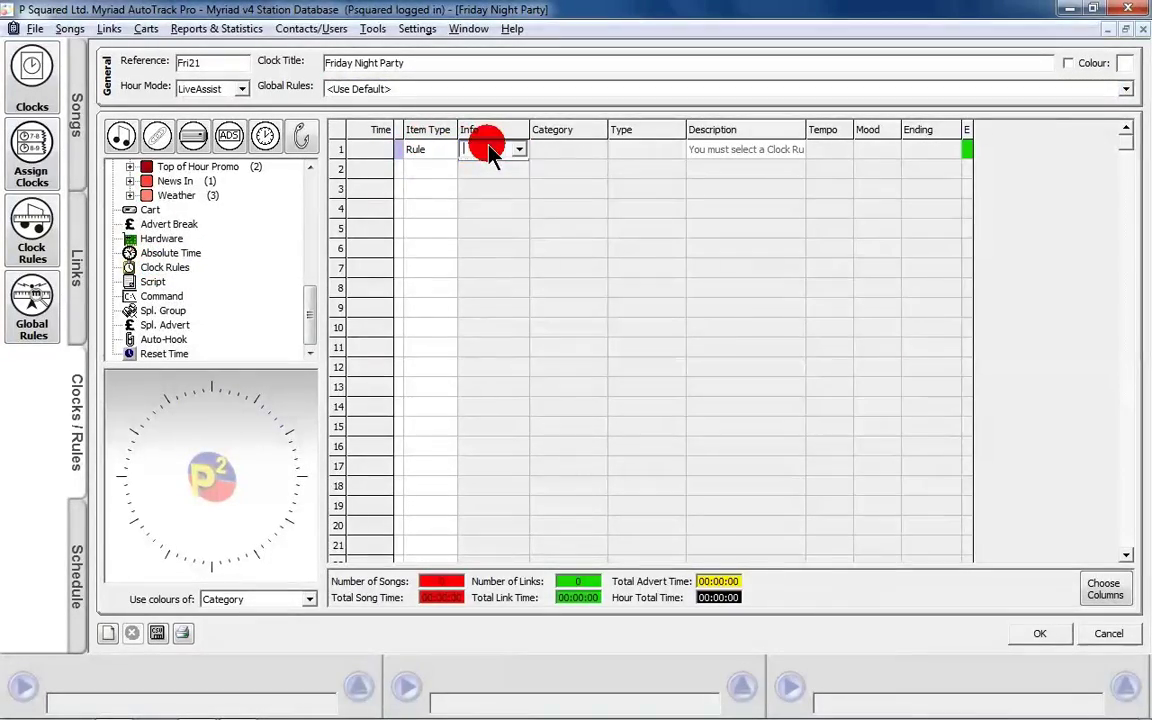
pyautogui.click(490, 150)
pyautogui.click(489, 180)
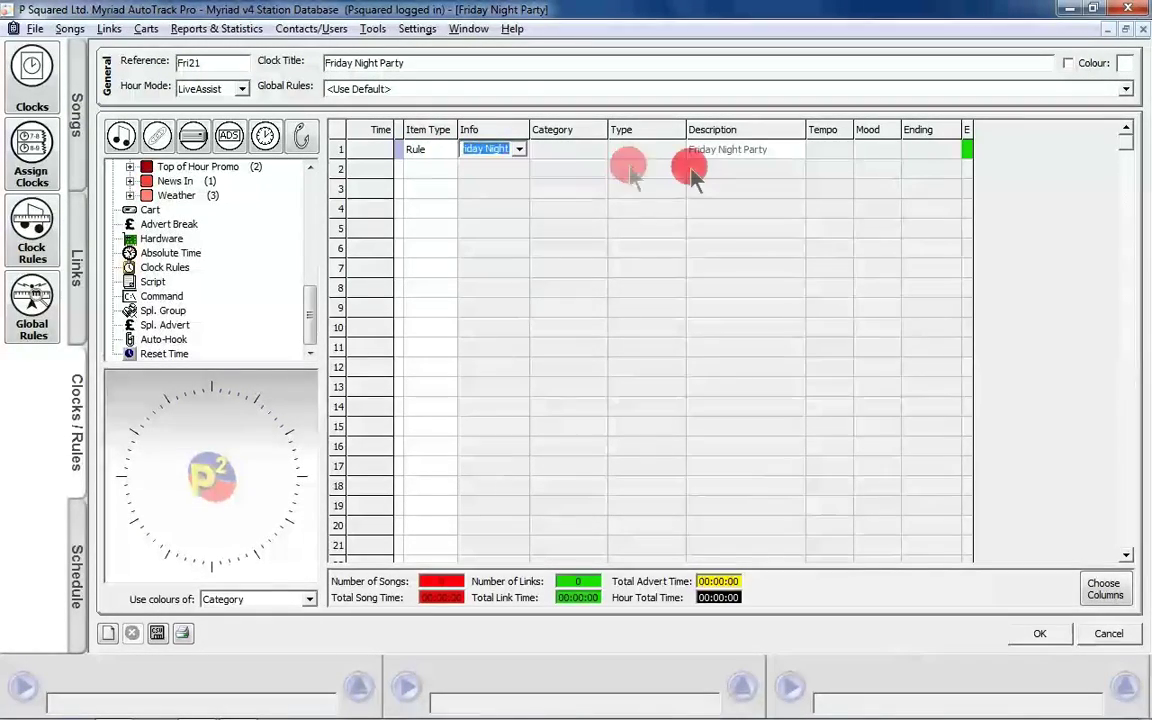
pyautogui.click(373, 170)
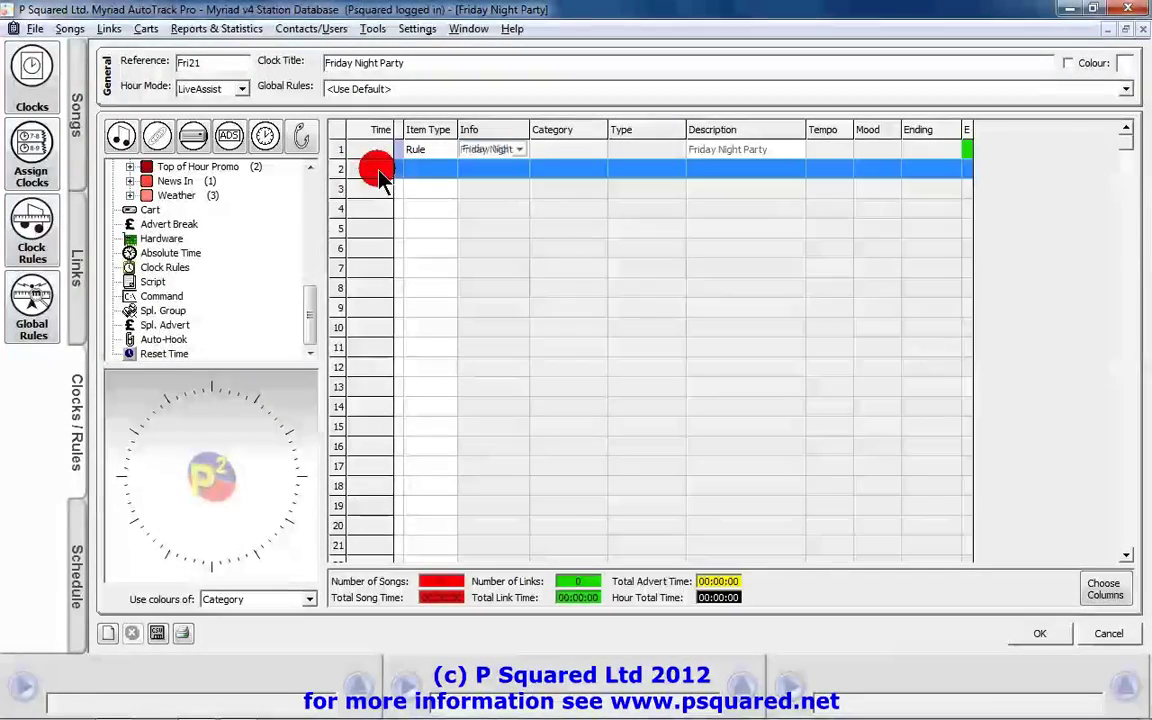
# - Add an Absolute Time item as row 2 set to XX:02:00.00
pyautogui.doubleClick(155, 254)
pyautogui.click(465, 183)
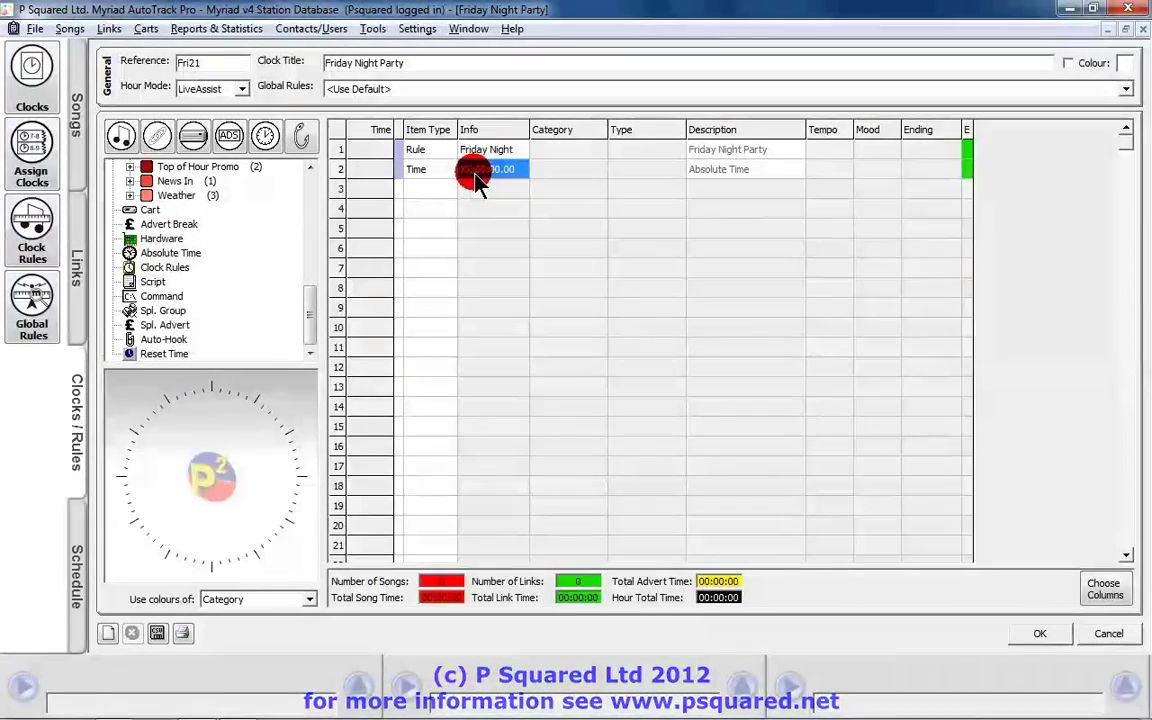
pyautogui.click(480, 182)
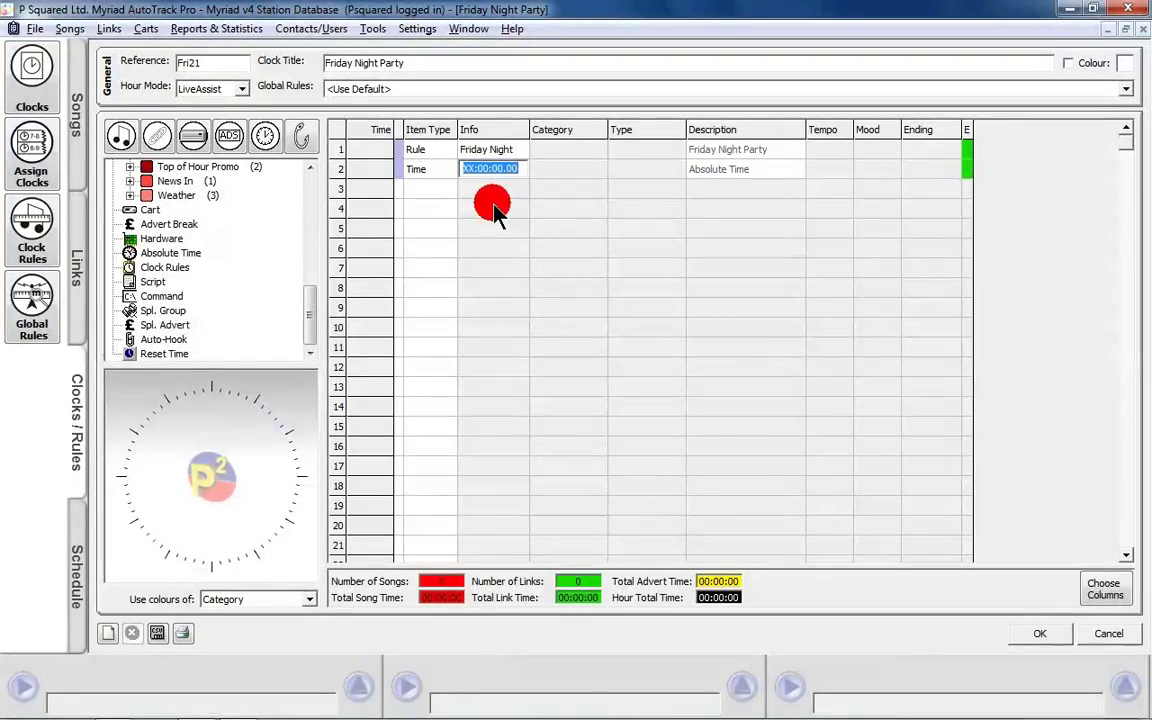
pyautogui.write('2:00.00')
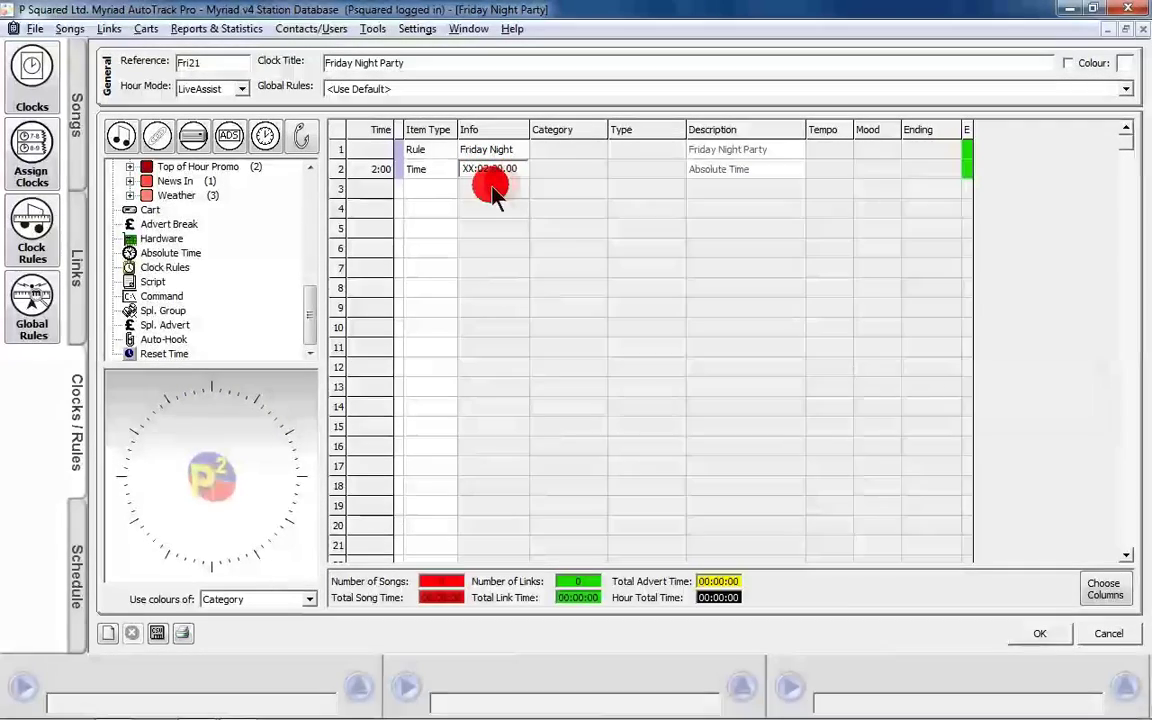
pyautogui.press('Return')
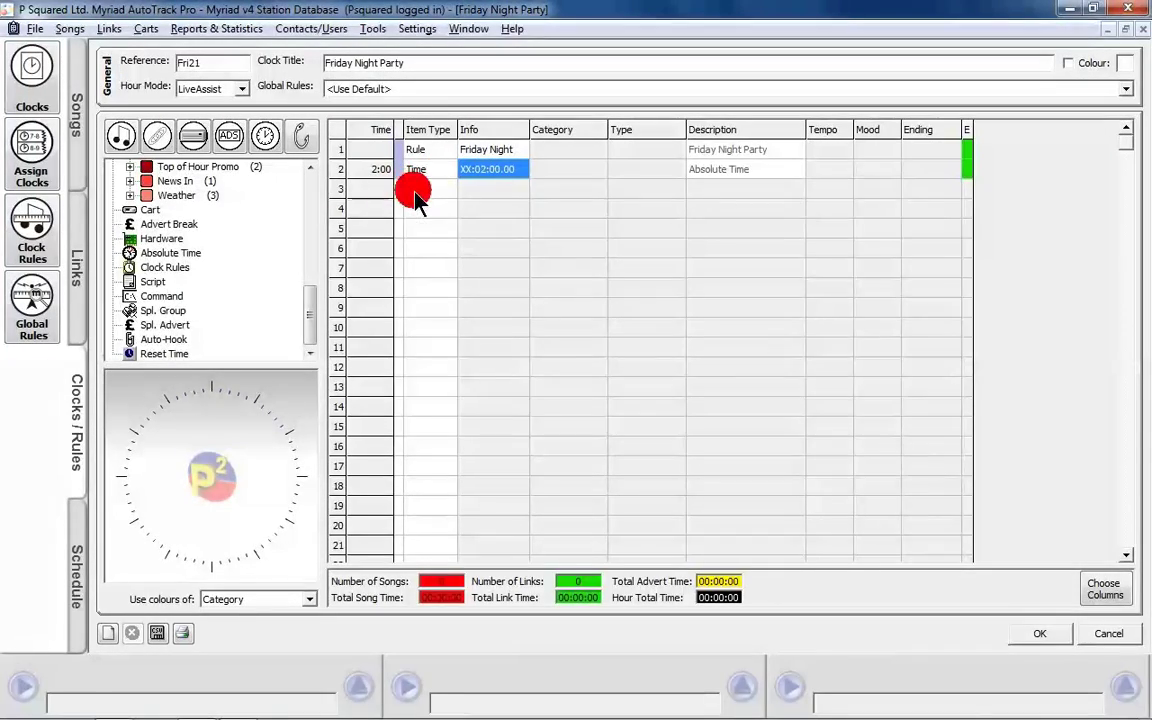
pyautogui.scroll(10, 313, 288)
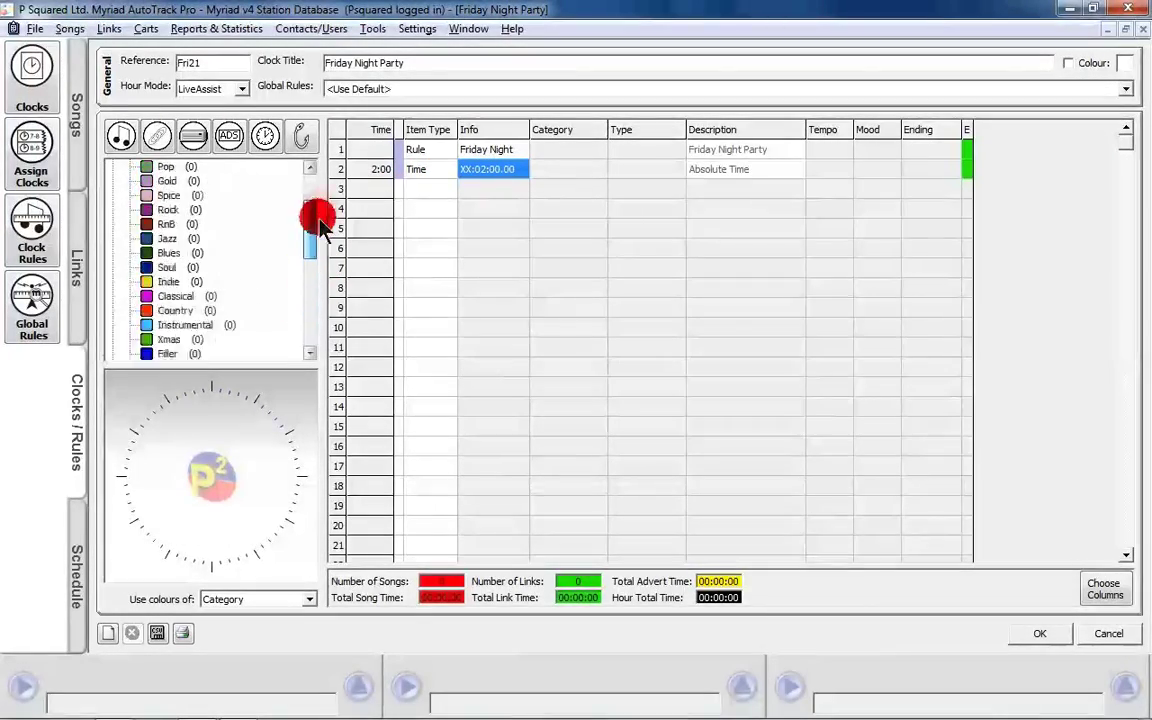
# - Add a song at row 3, an A-List song after it, and another song
pyautogui.click(371, 190)
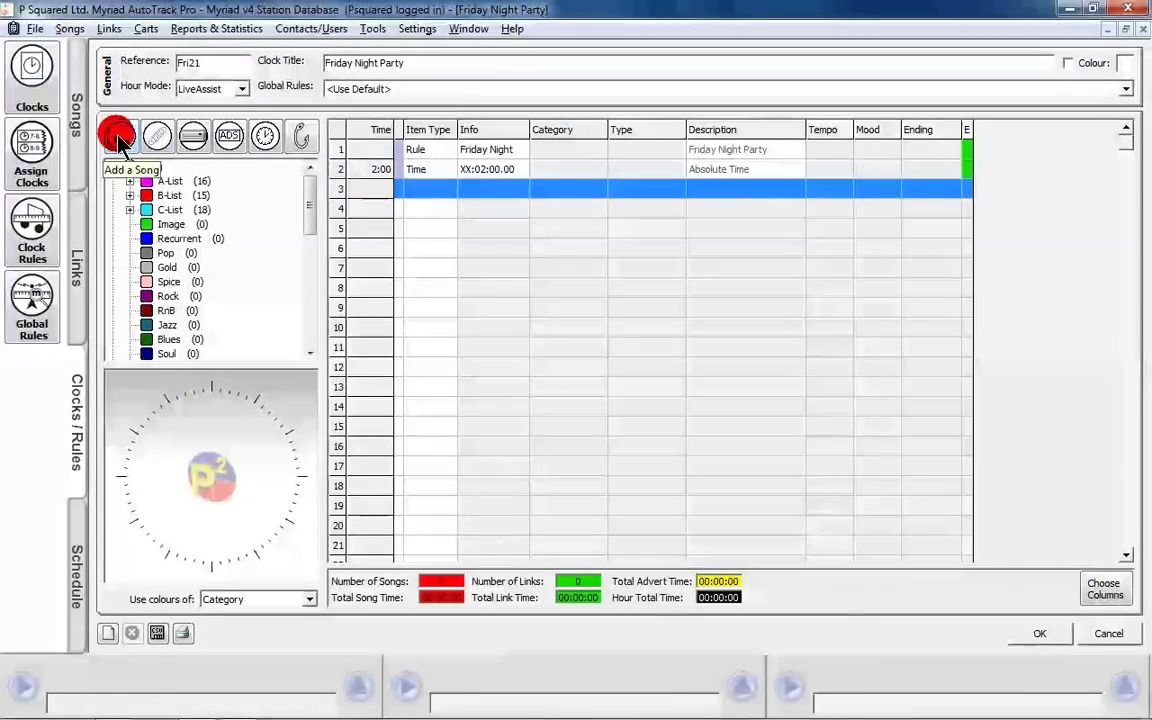
pyautogui.moveTo(118, 138)
pyautogui.mouseDown()
pyautogui.moveTo(140, 180)
pyautogui.moveTo(141, 160)
pyautogui.mouseUp()
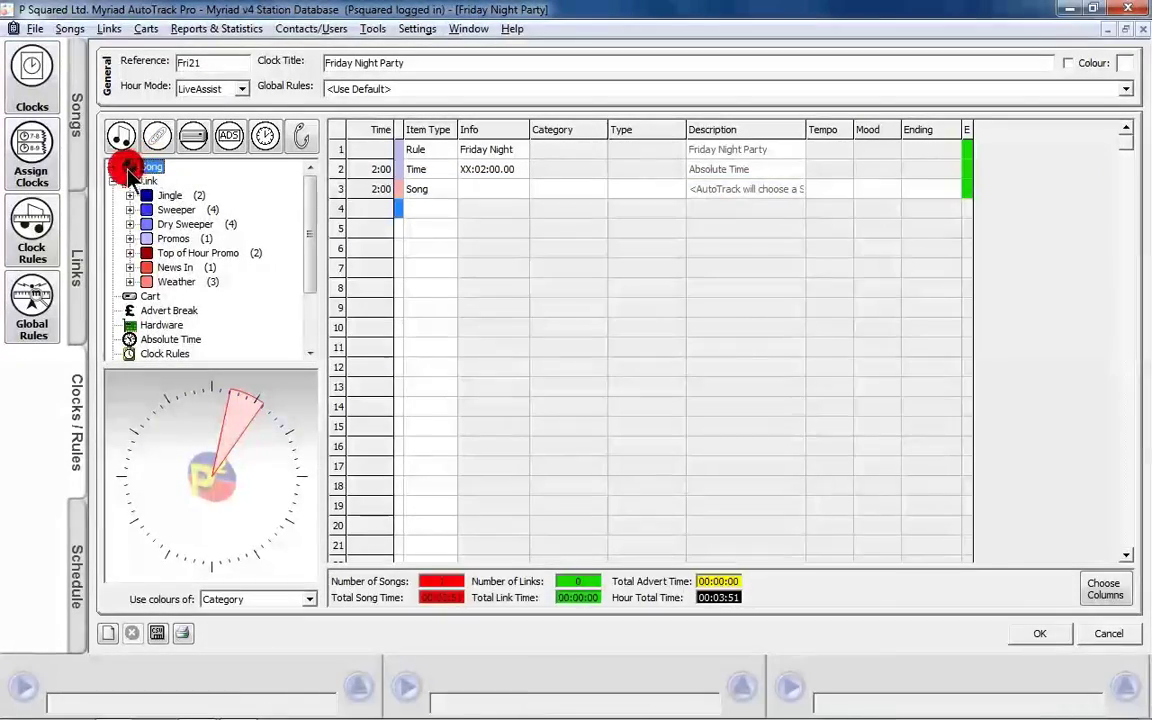
pyautogui.click(112, 166)
pyautogui.moveTo(158, 181); pyautogui.dragTo(418, 213)
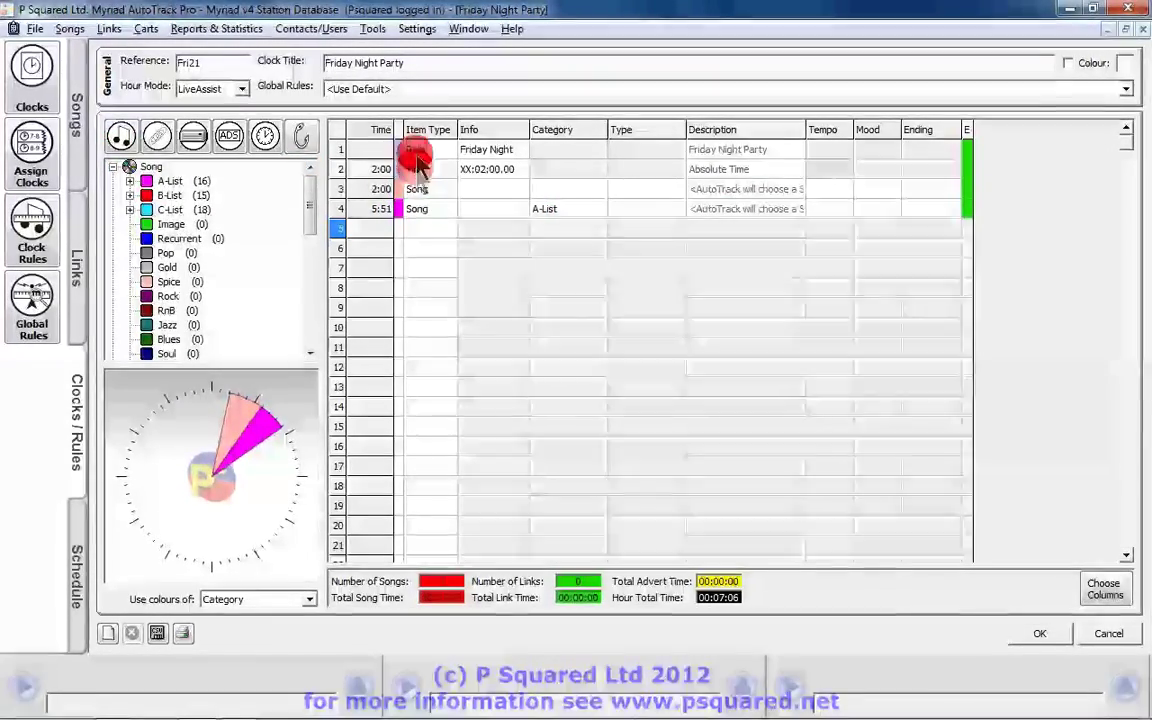
pyautogui.moveTo(414, 152); pyautogui.dragTo(437, 162)
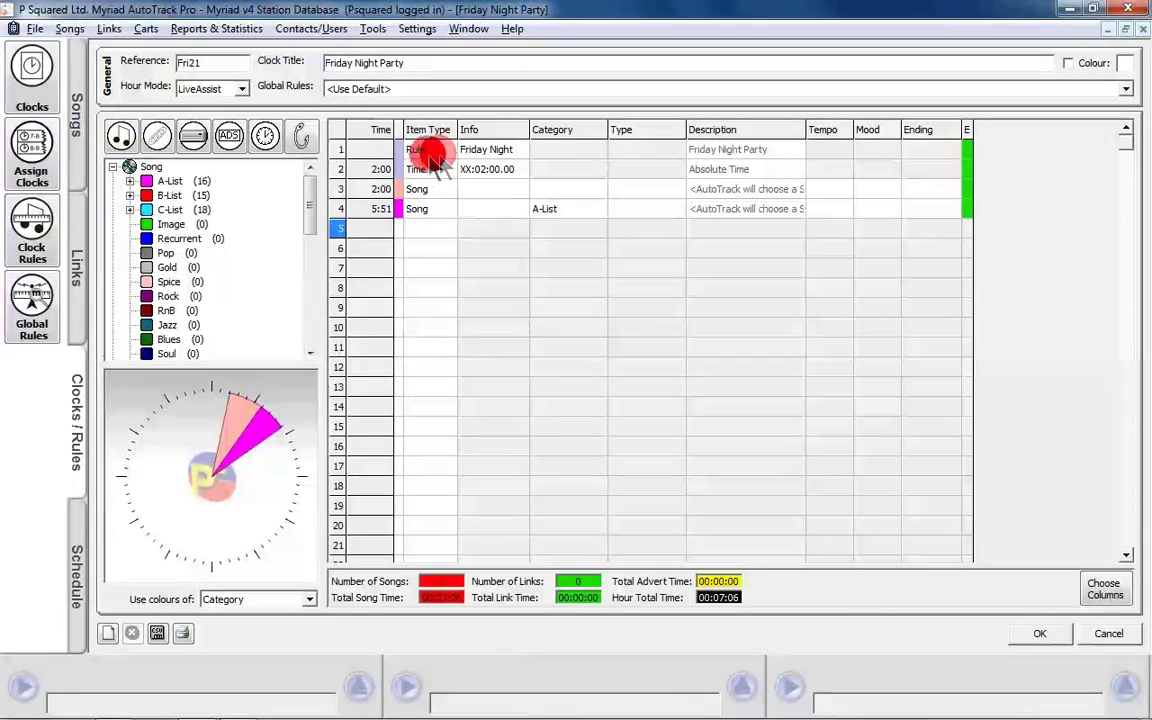
pyautogui.click(117, 137)
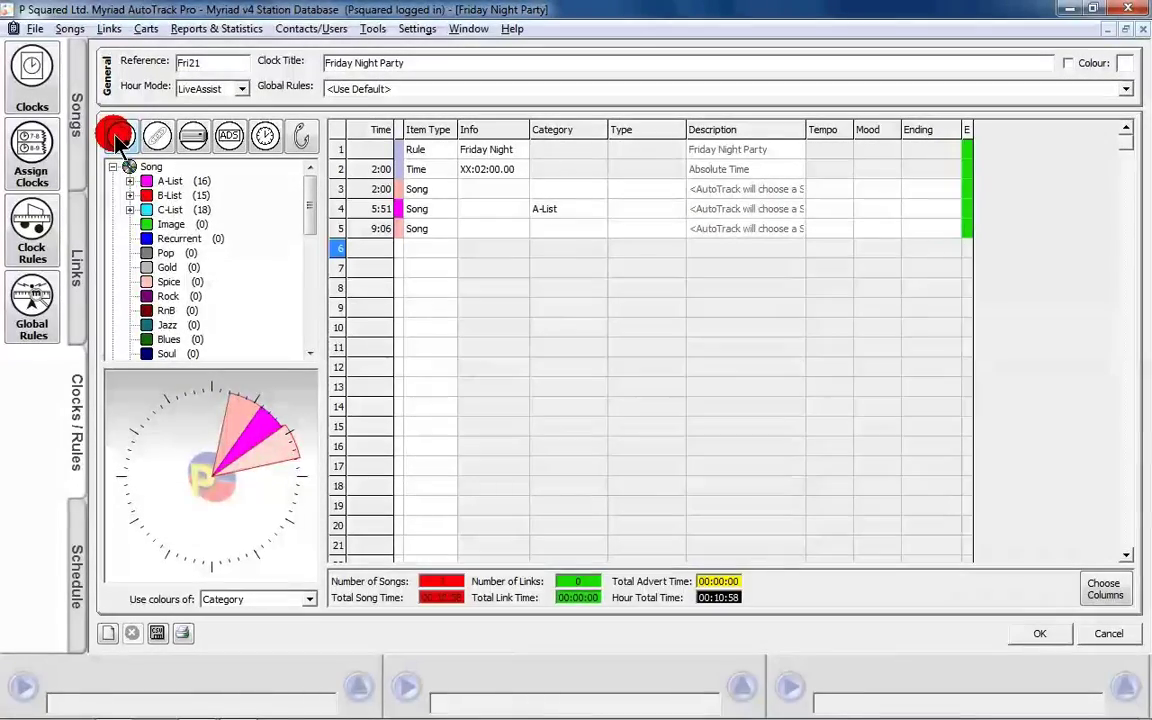
# - Insert a link before the last song and set its category to Sweeper
pyautogui.click(186, 190)
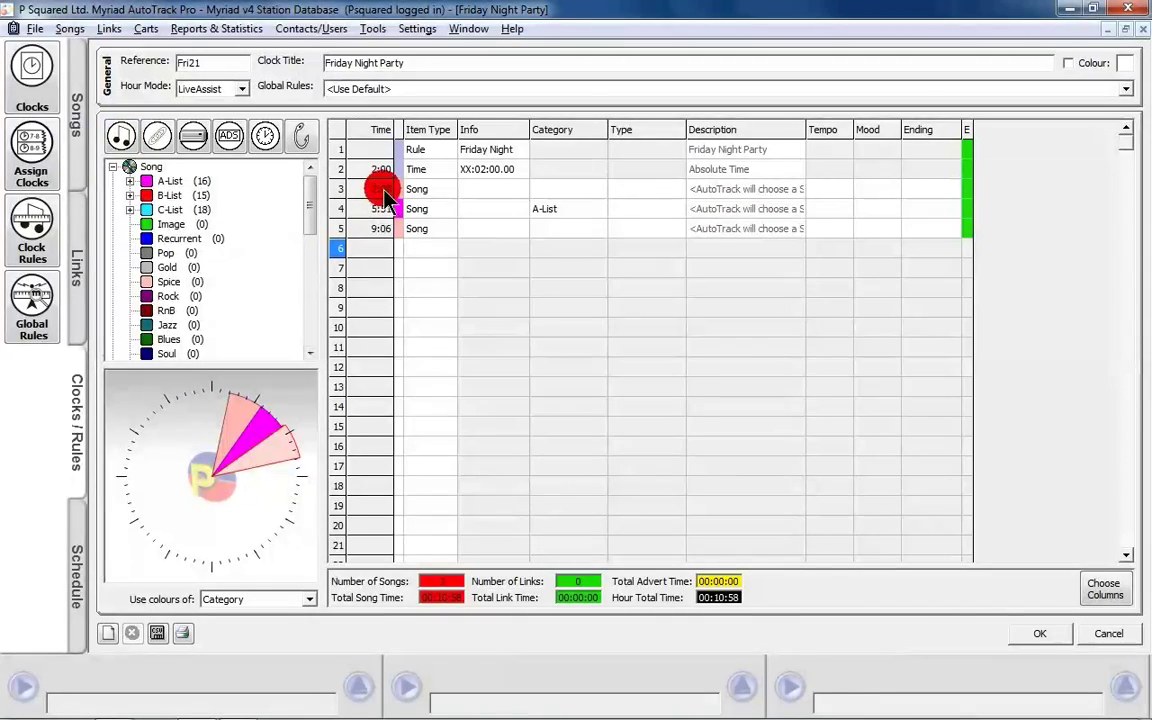
pyautogui.click(334, 229)
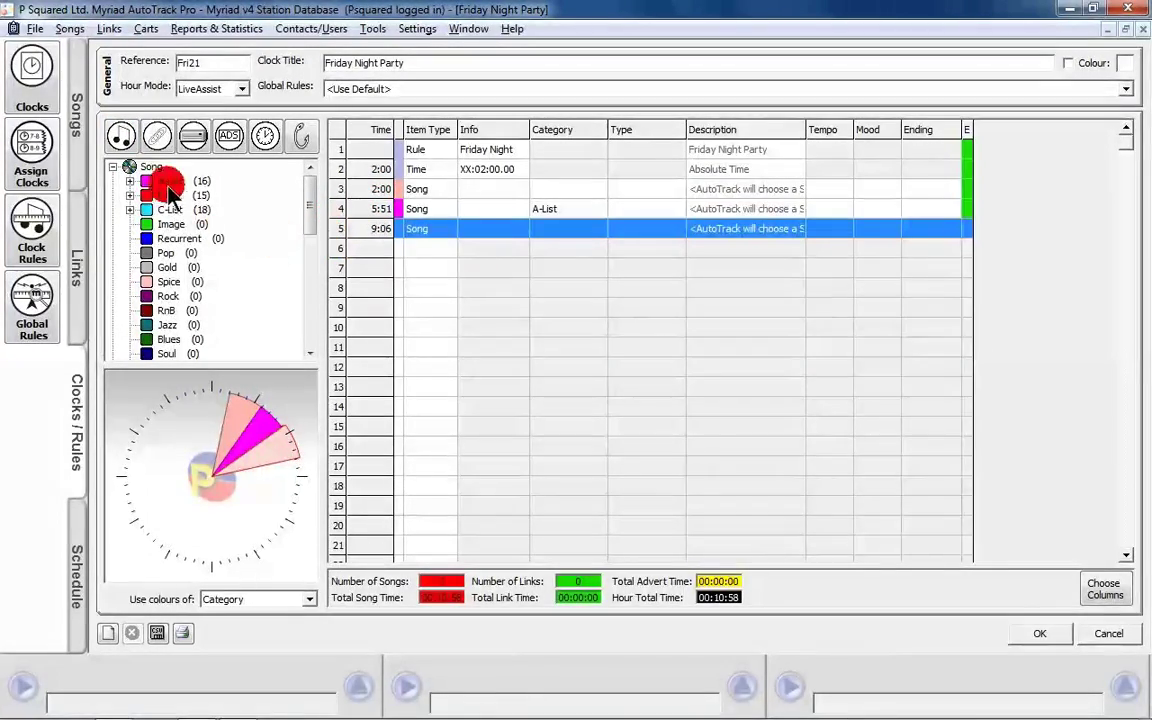
pyautogui.click(157, 137)
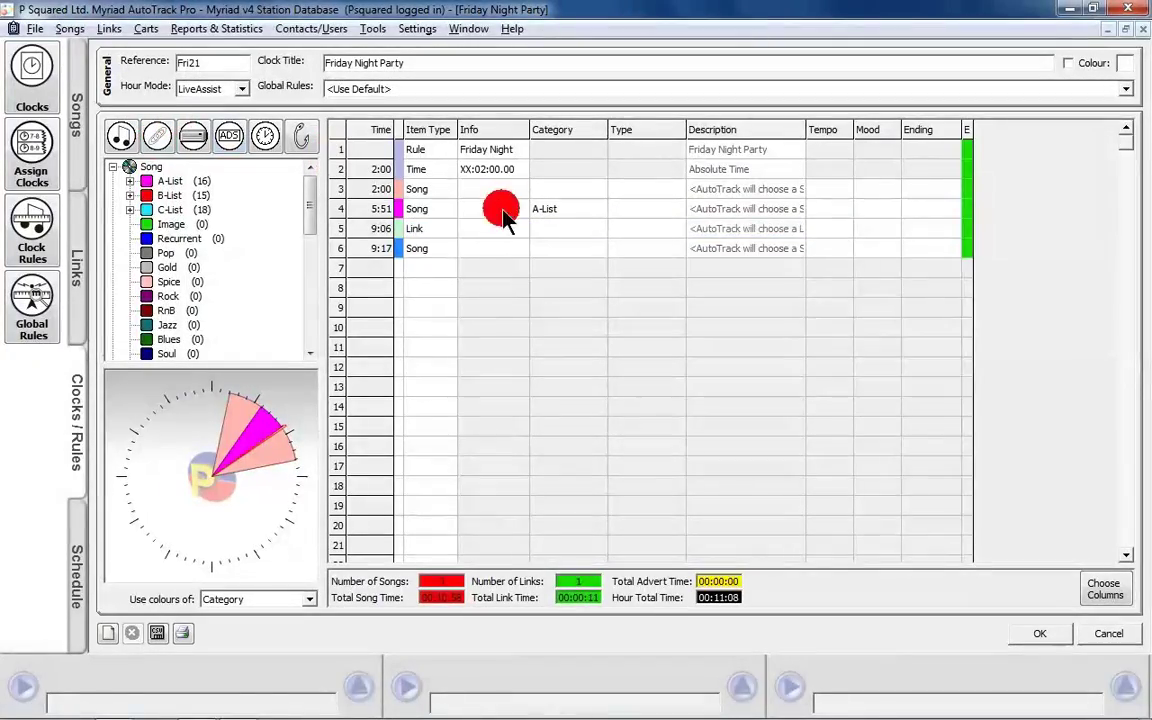
pyautogui.click(537, 228)
pyautogui.click(541, 233)
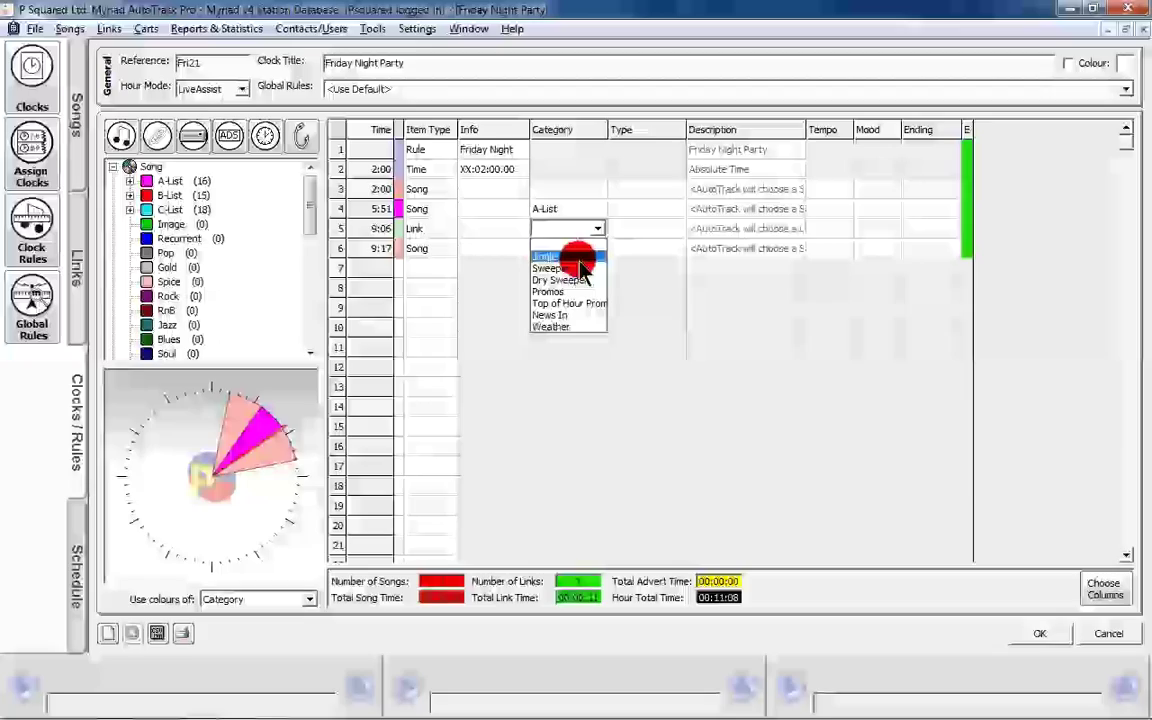
pyautogui.click(572, 261)
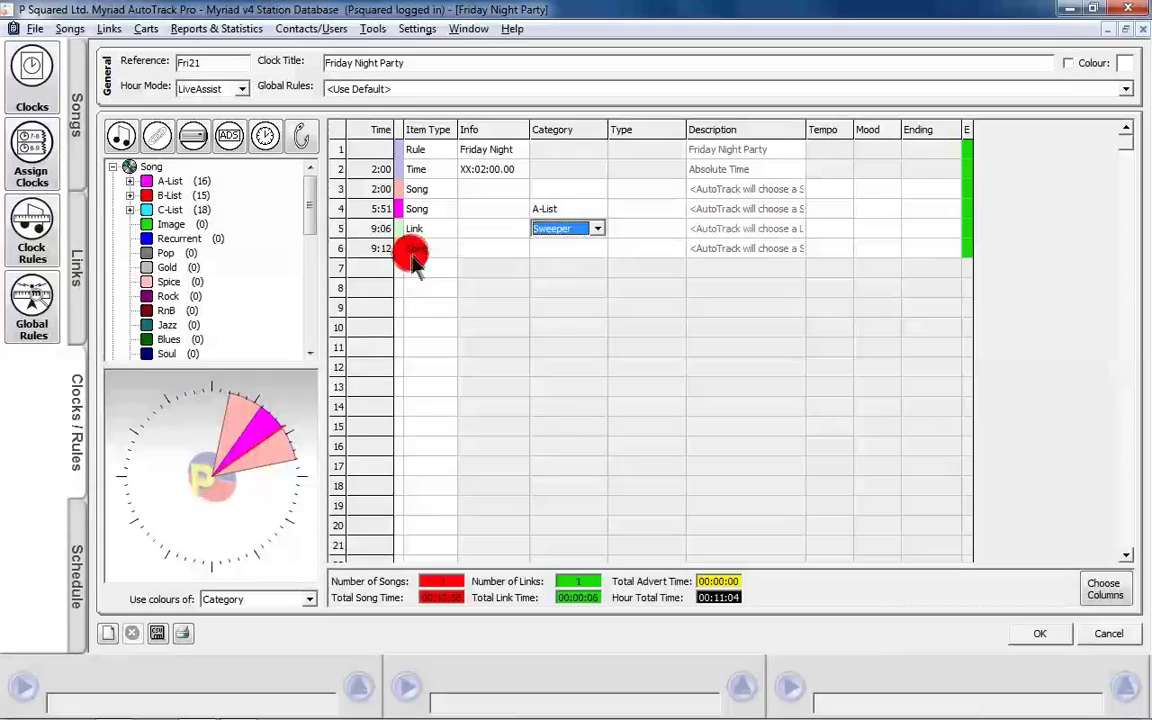
pyautogui.click(352, 272)
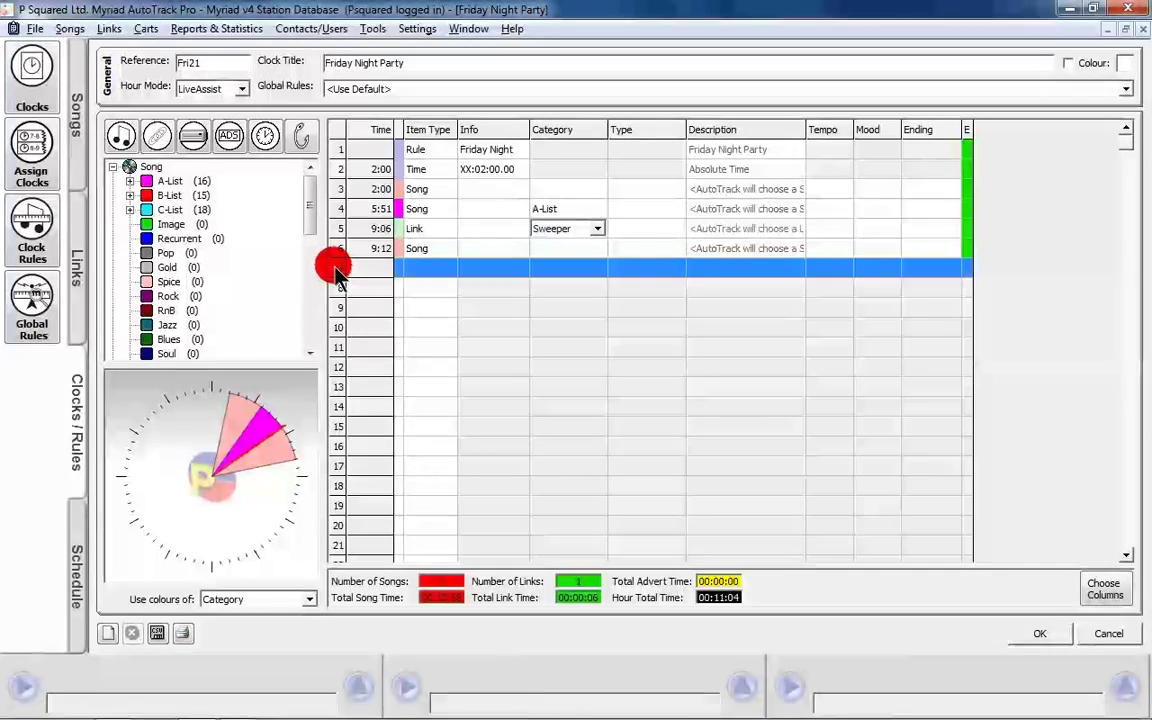
# - Add an advert break at row 7, a Jingle link, and two songs
pyautogui.click(230, 137)
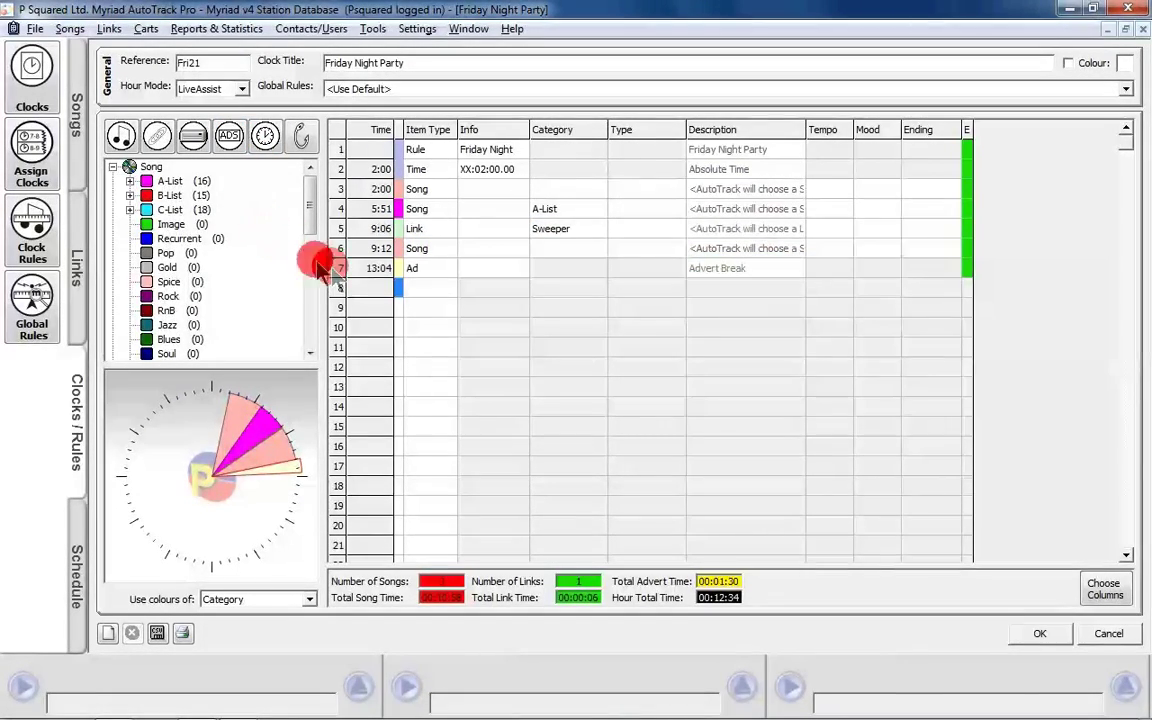
pyautogui.click(397, 287)
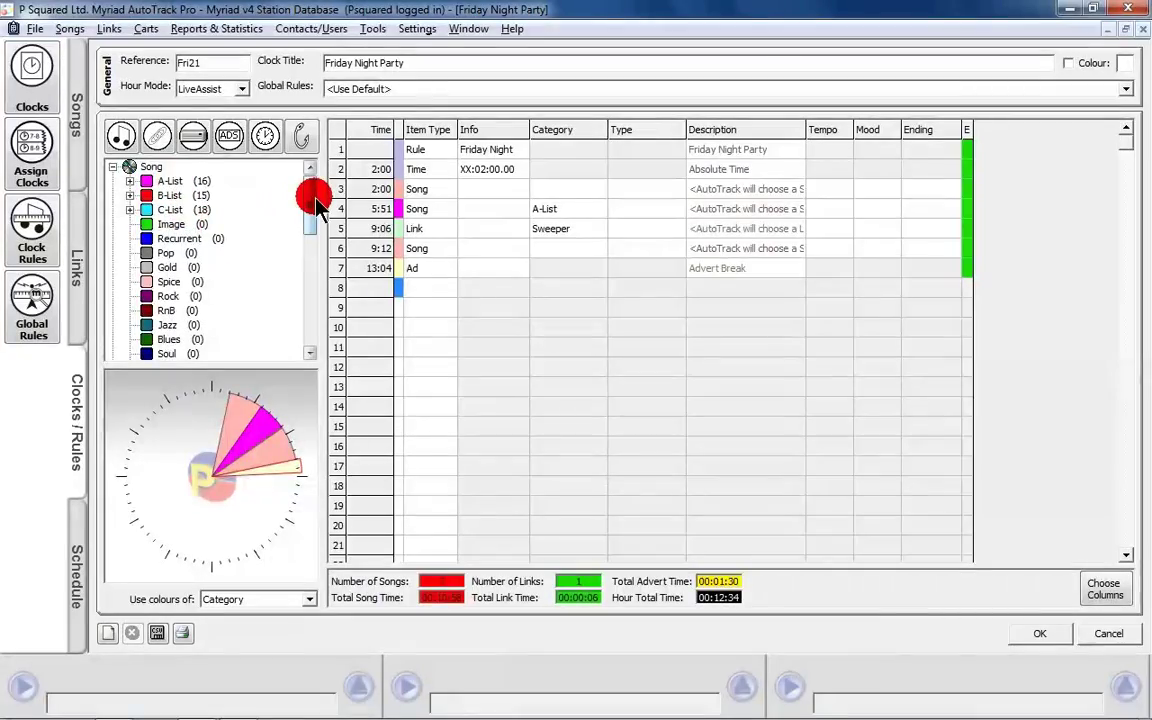
pyautogui.moveTo(310, 205); pyautogui.dragTo(310, 295)
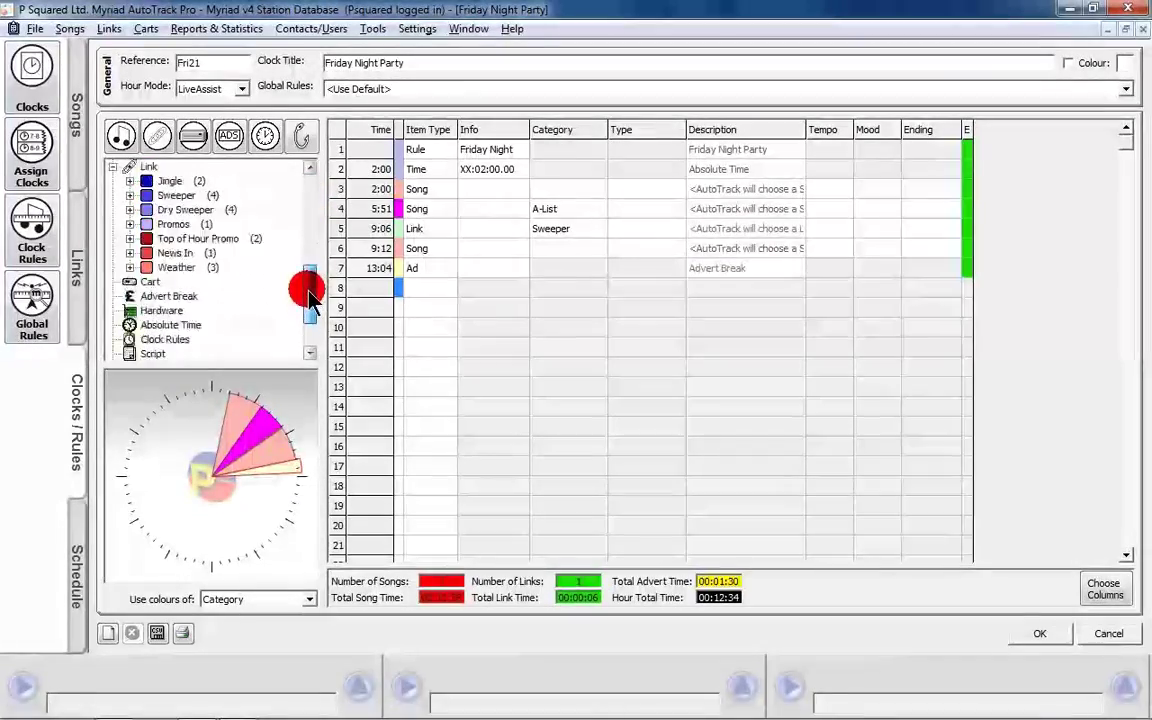
pyautogui.scroll(1, 224, 252)
pyautogui.moveTo(170, 224); pyautogui.dragTo(416, 283)
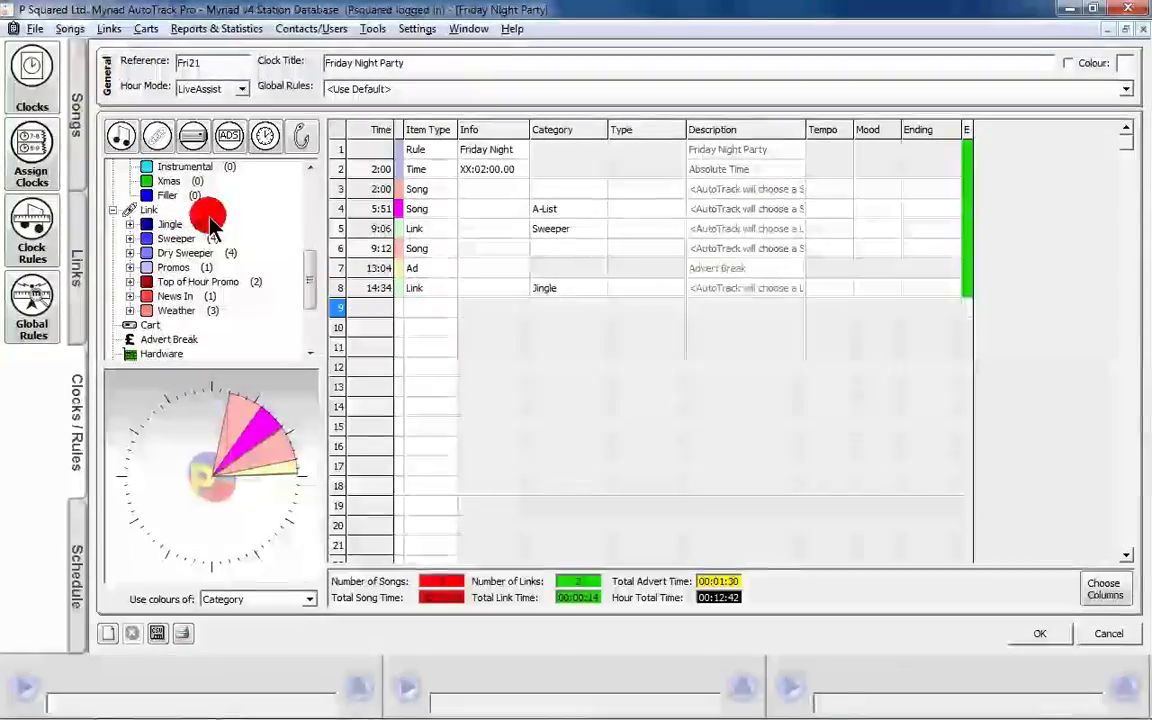
pyautogui.moveTo(309, 270); pyautogui.dragTo(314, 188)
pyautogui.click(121, 136)
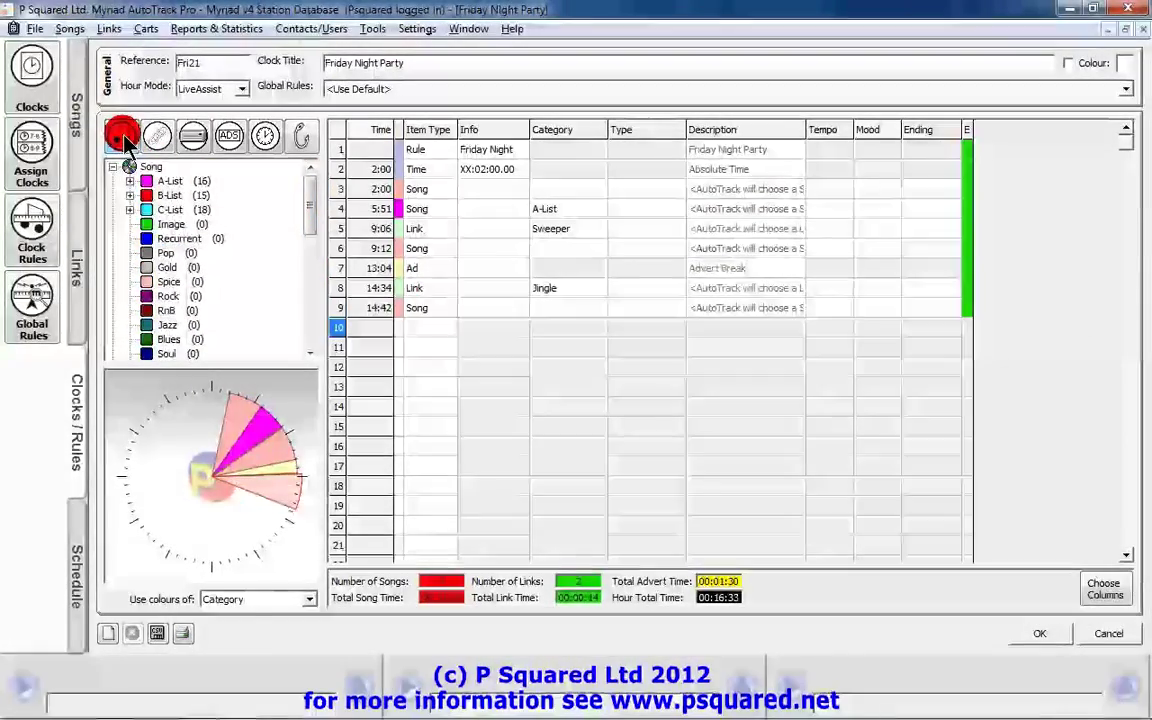
pyautogui.click(121, 136)
# - Add a link with category Dry Sweeper after the songs
pyautogui.click(157, 136)
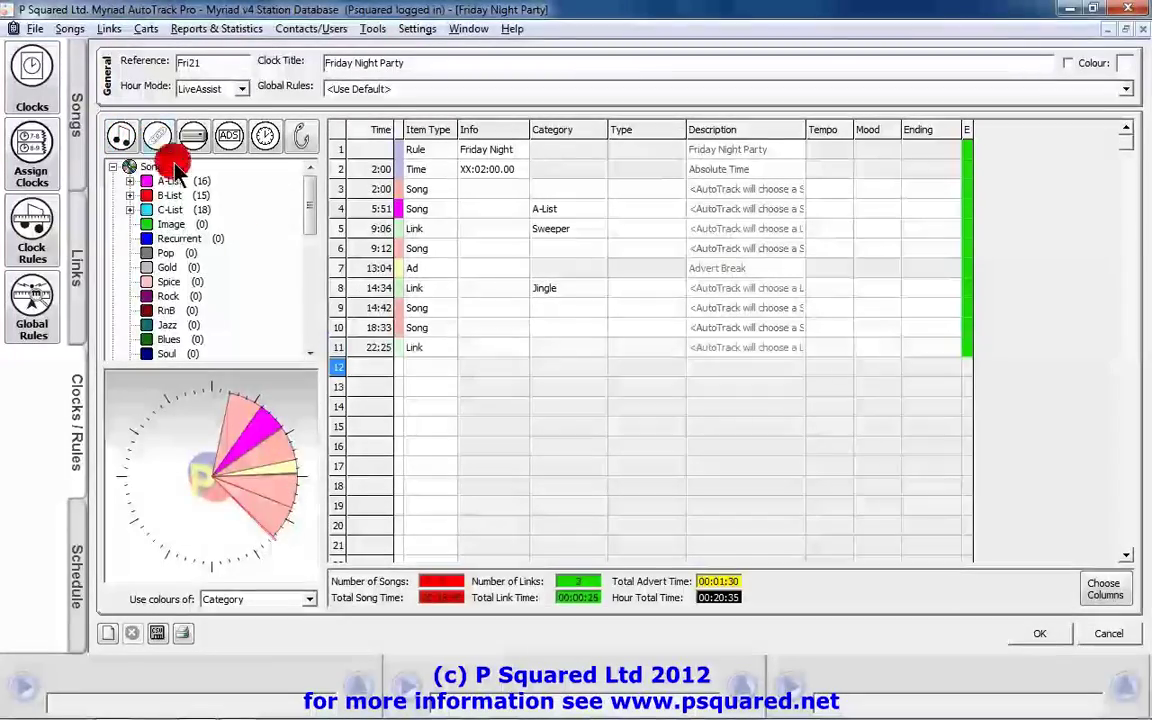
pyautogui.click(535, 352)
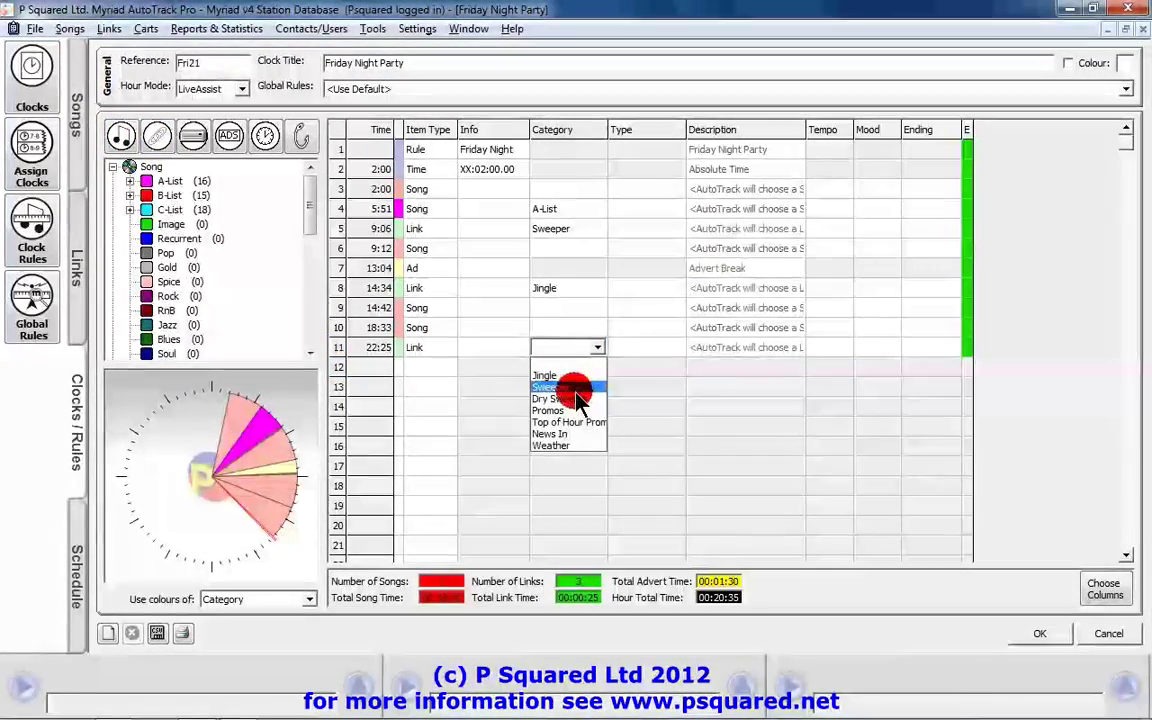
pyautogui.click(579, 398)
pyautogui.click(370, 369)
# - Add two more songs followed by a Promos link
pyautogui.click(120, 136)
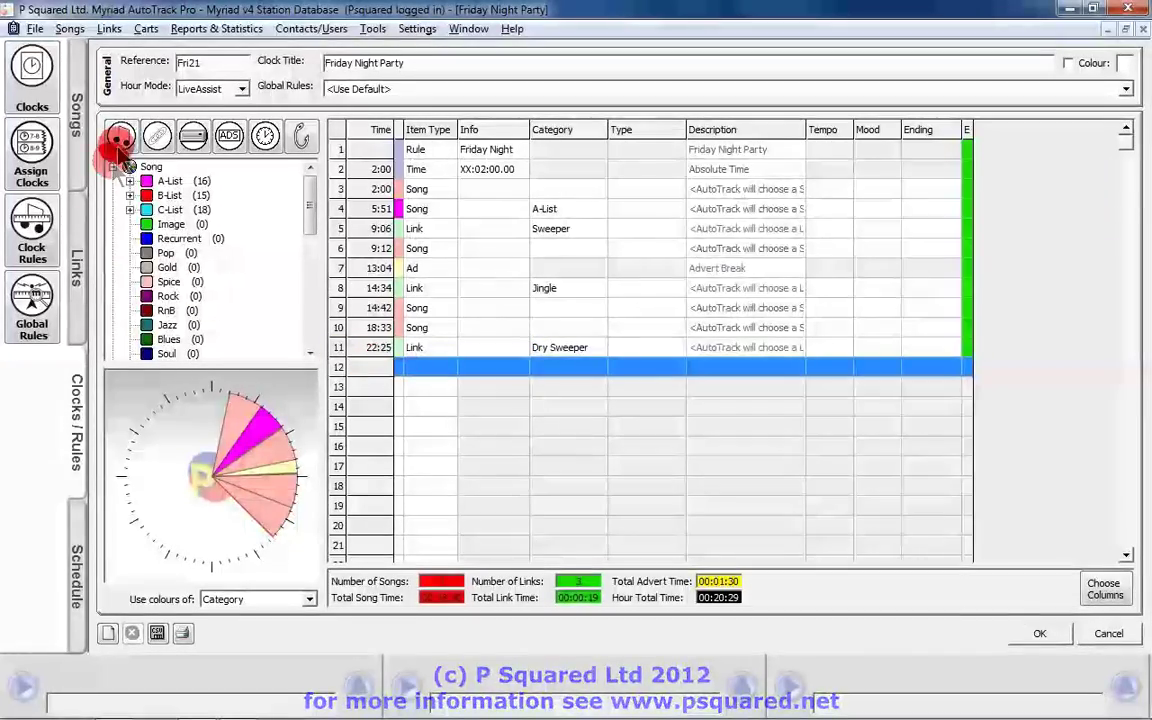
pyautogui.click(120, 136)
pyautogui.moveTo(305, 195); pyautogui.dragTo(309, 278)
pyautogui.moveTo(170, 239); pyautogui.dragTo(416, 405)
pyautogui.moveTo(313, 283); pyautogui.dragTo(312, 278)
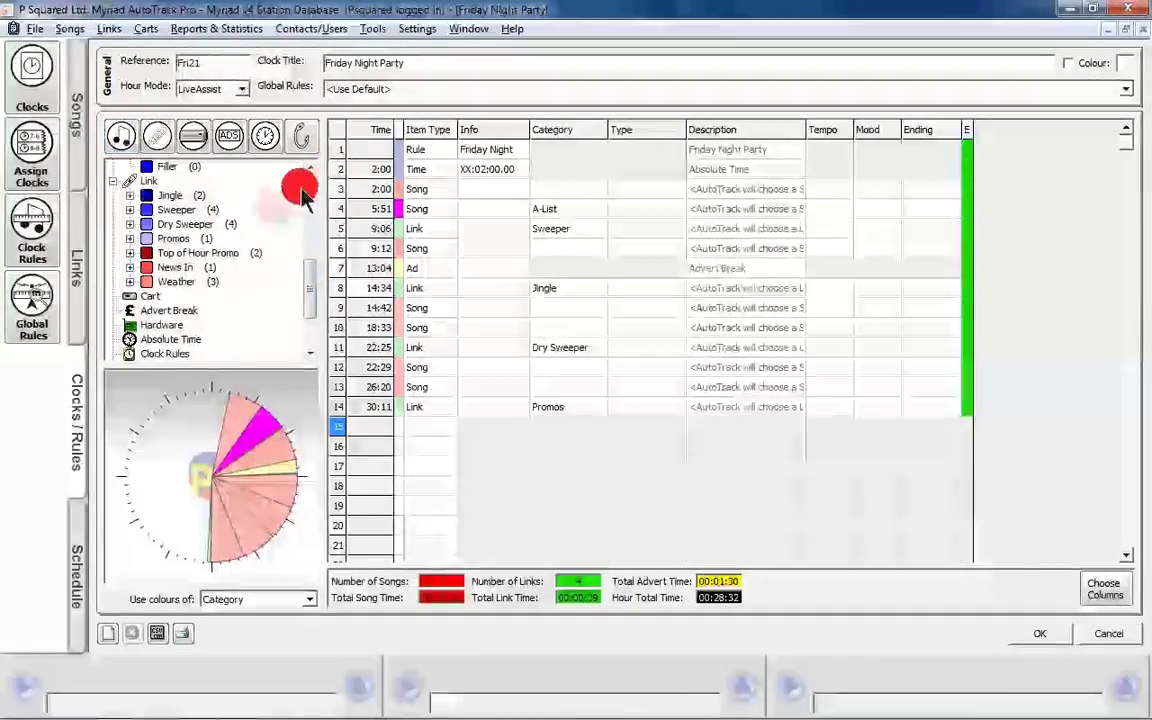
pyautogui.moveTo(232, 284); pyautogui.dragTo(240, 398)
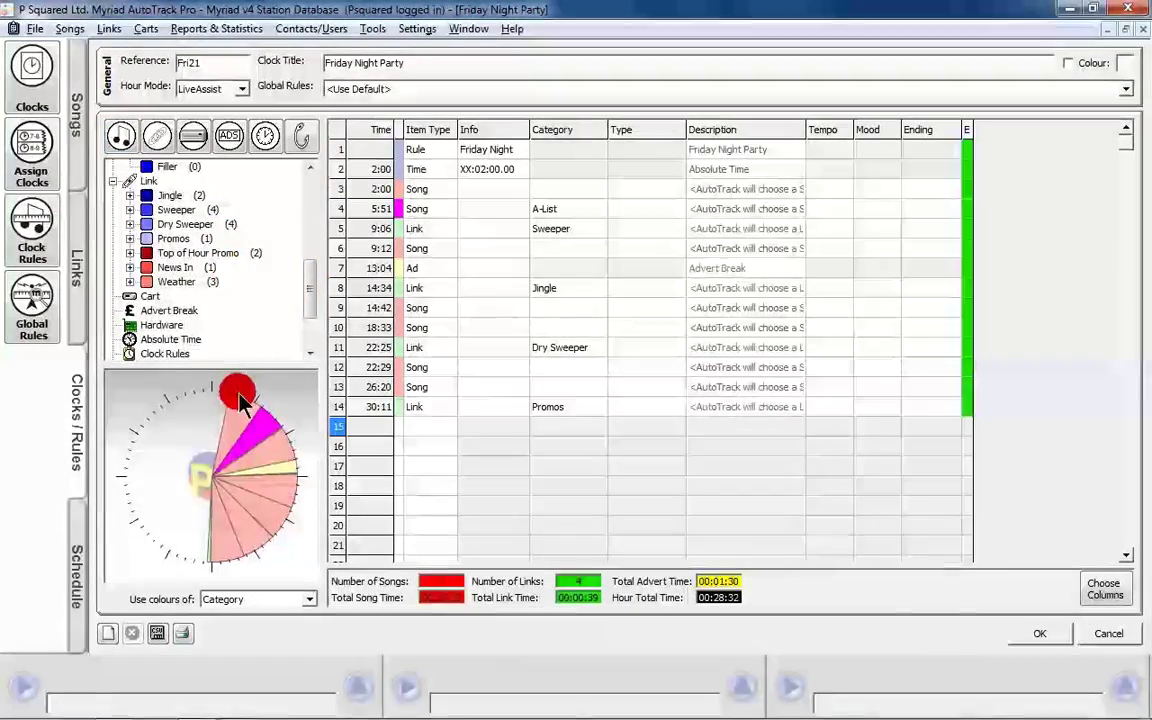
pyautogui.moveTo(274, 444); pyautogui.dragTo(252, 524)
pyautogui.moveTo(238, 424); pyautogui.dragTo(260, 444)
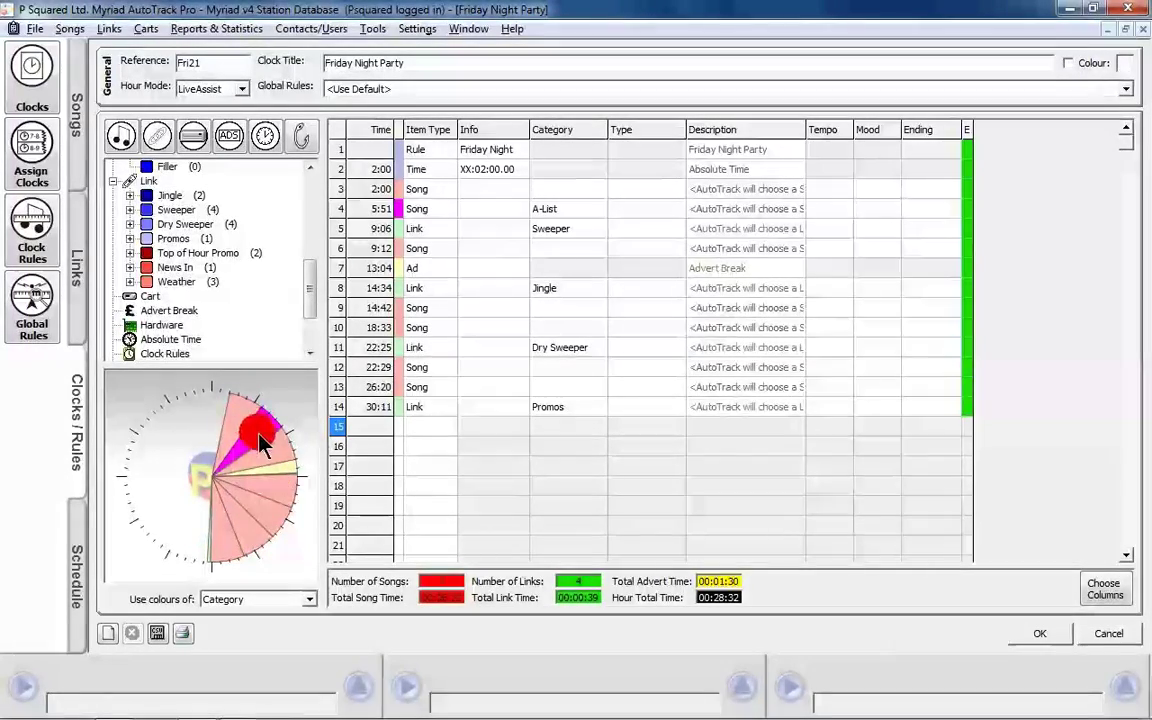
pyautogui.moveTo(245, 382); pyautogui.dragTo(281, 477)
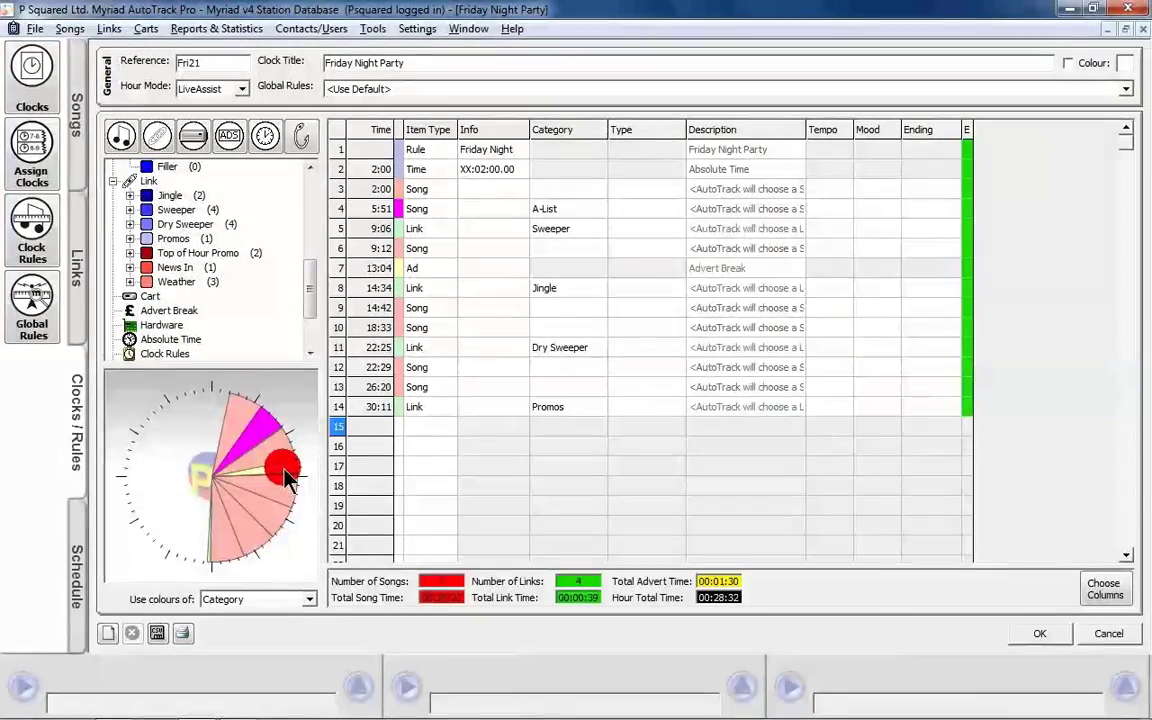
pyautogui.moveTo(281, 477); pyautogui.dragTo(428, 428)
# - Add B-List songs at rows 15 and 16 from the Song category tree
pyautogui.moveTo(154, 185); pyautogui.dragTo(166, 200)
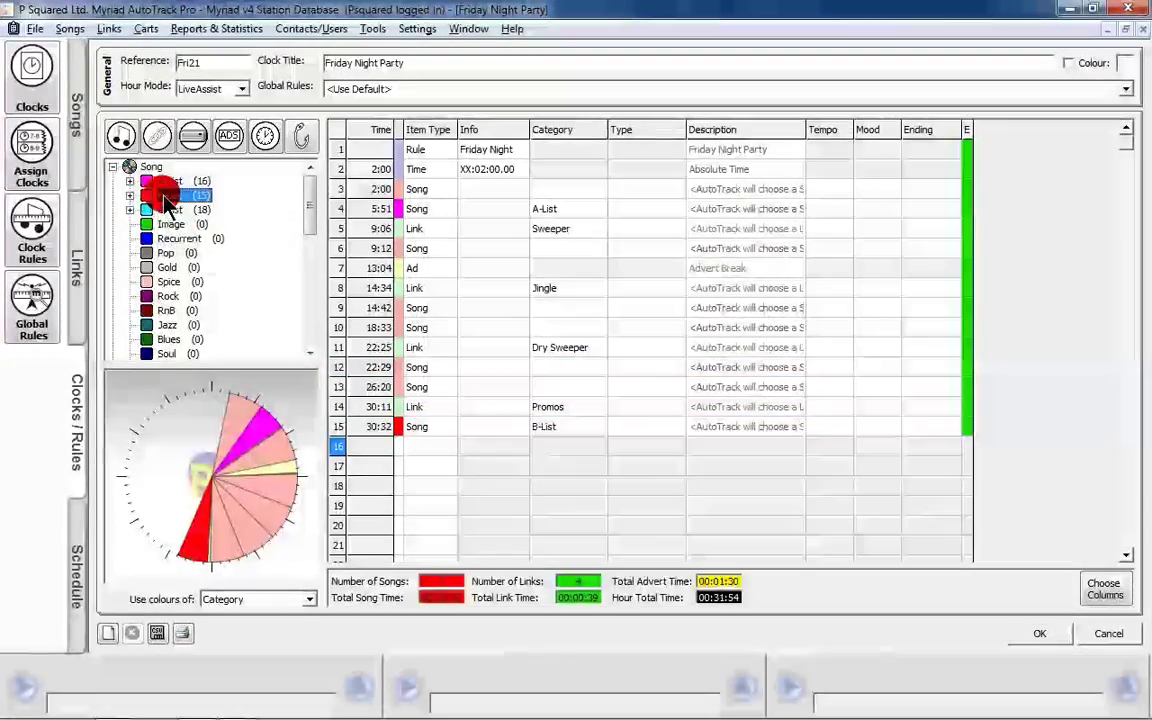
pyautogui.doubleClick(166, 200)
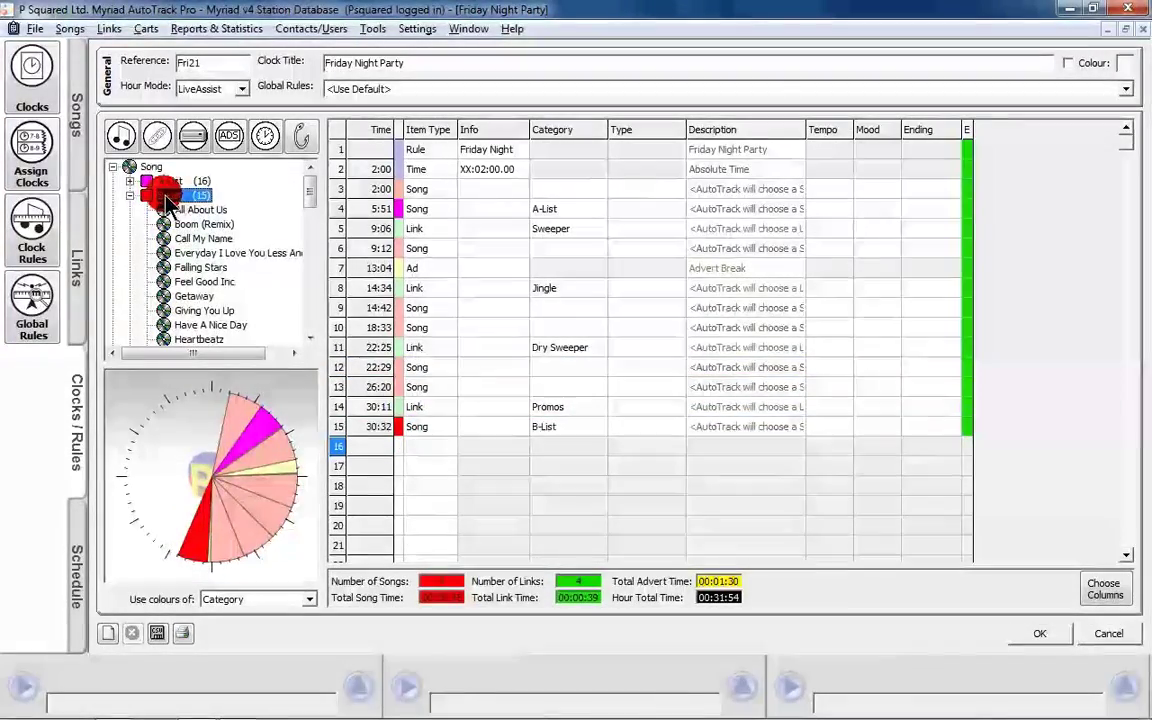
pyautogui.click(181, 216)
pyautogui.click(163, 198)
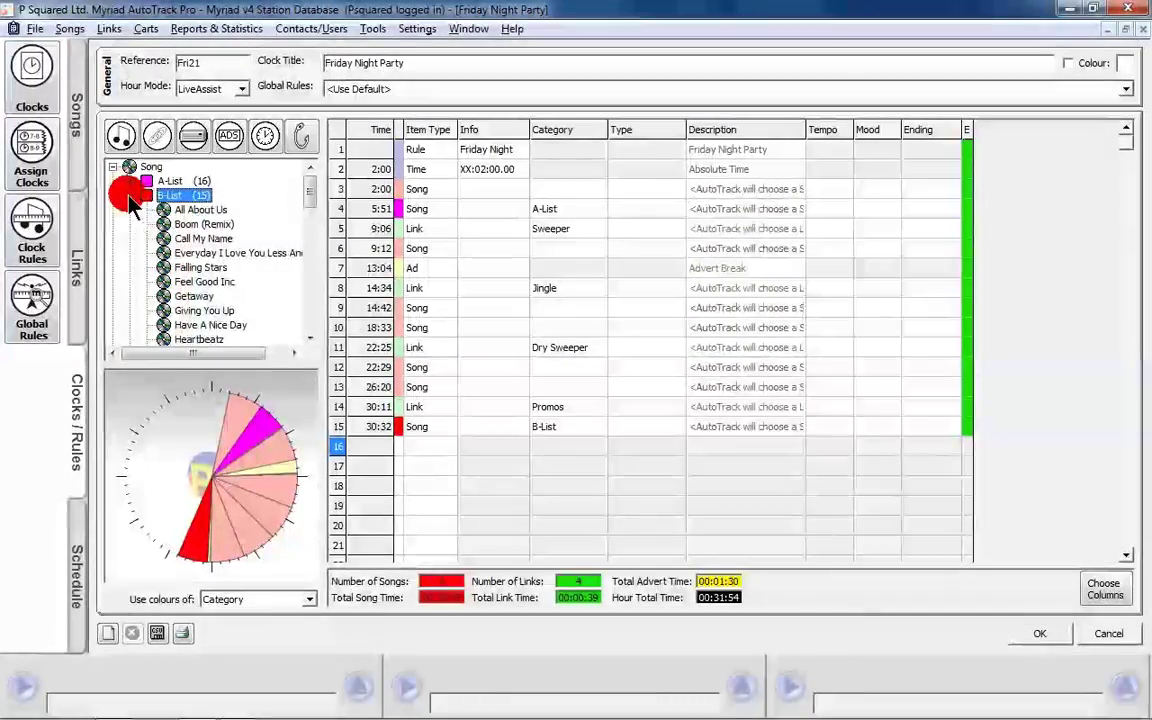
pyautogui.doubleClick(145, 198)
pyautogui.doubleClick(148, 197)
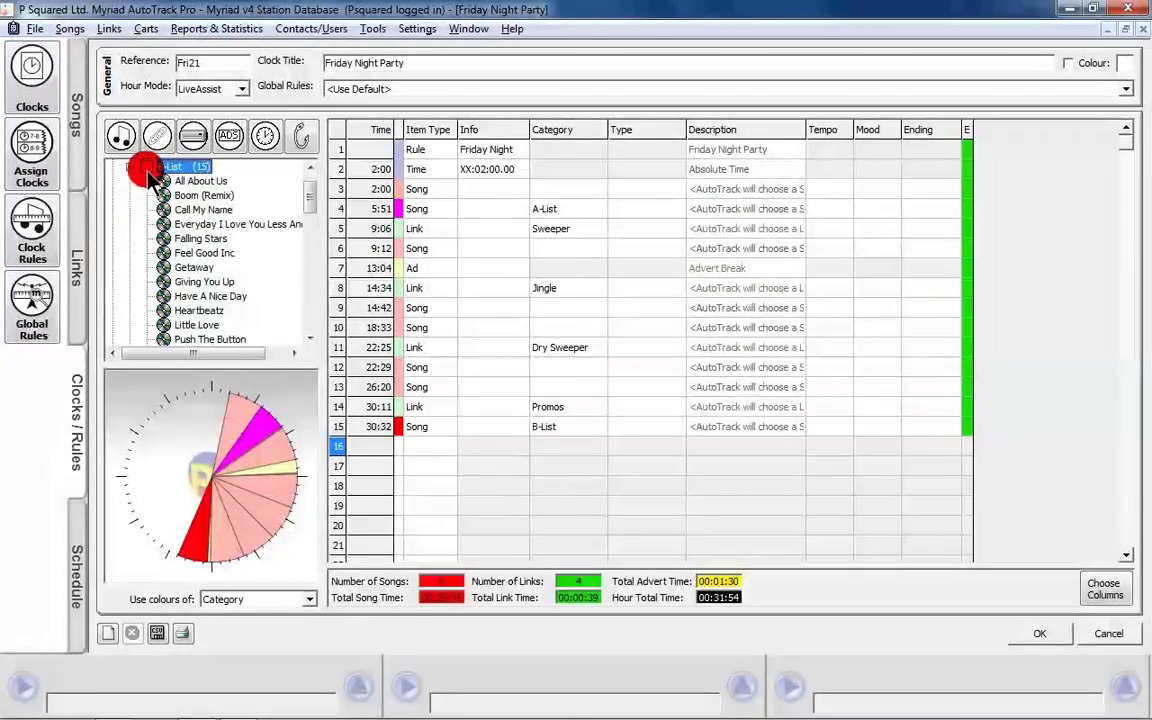
pyautogui.click(132, 168)
pyautogui.moveTo(138, 168); pyautogui.dragTo(455, 452)
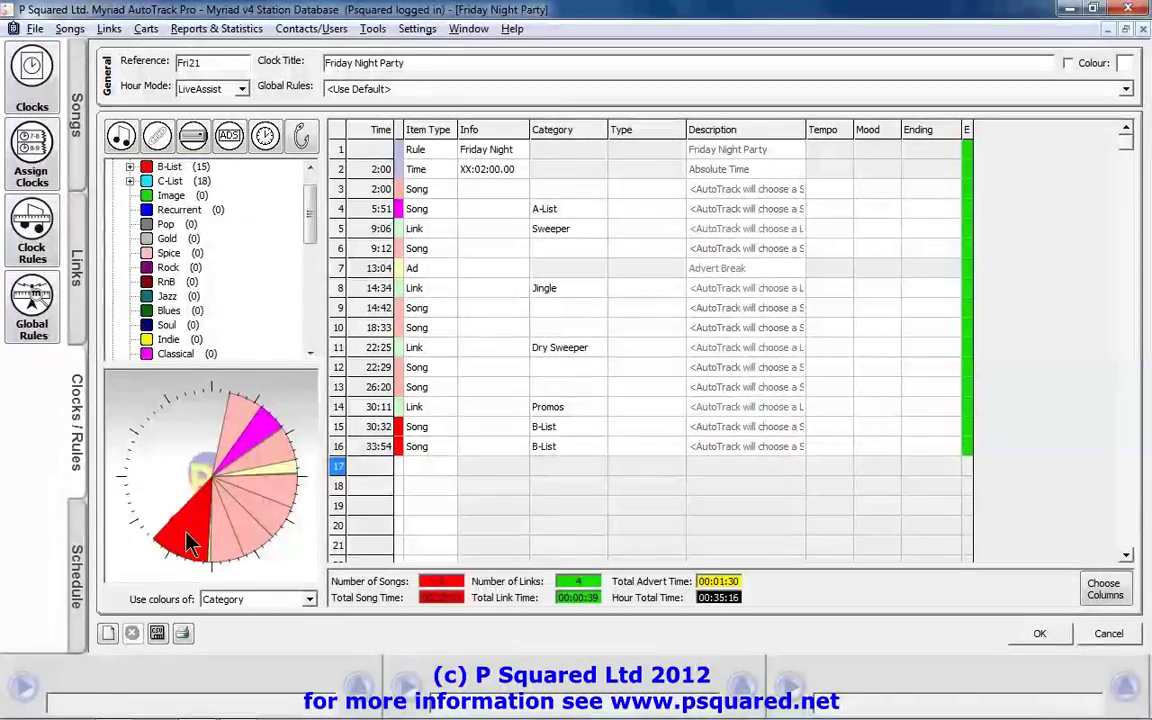
pyautogui.click(338, 462)
pyautogui.click(305, 198)
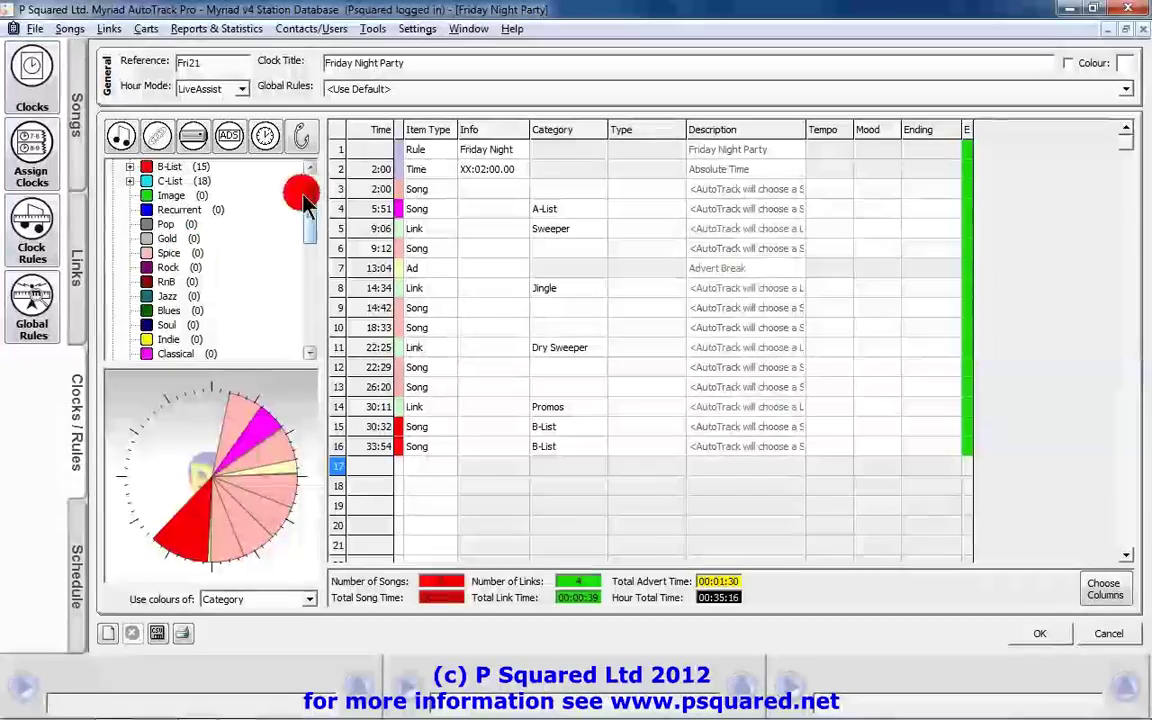
# - Append an advert break, a Jingle link and three songs
pyautogui.click(195, 138)
pyautogui.moveTo(124, 136); pyautogui.dragTo(455, 460)
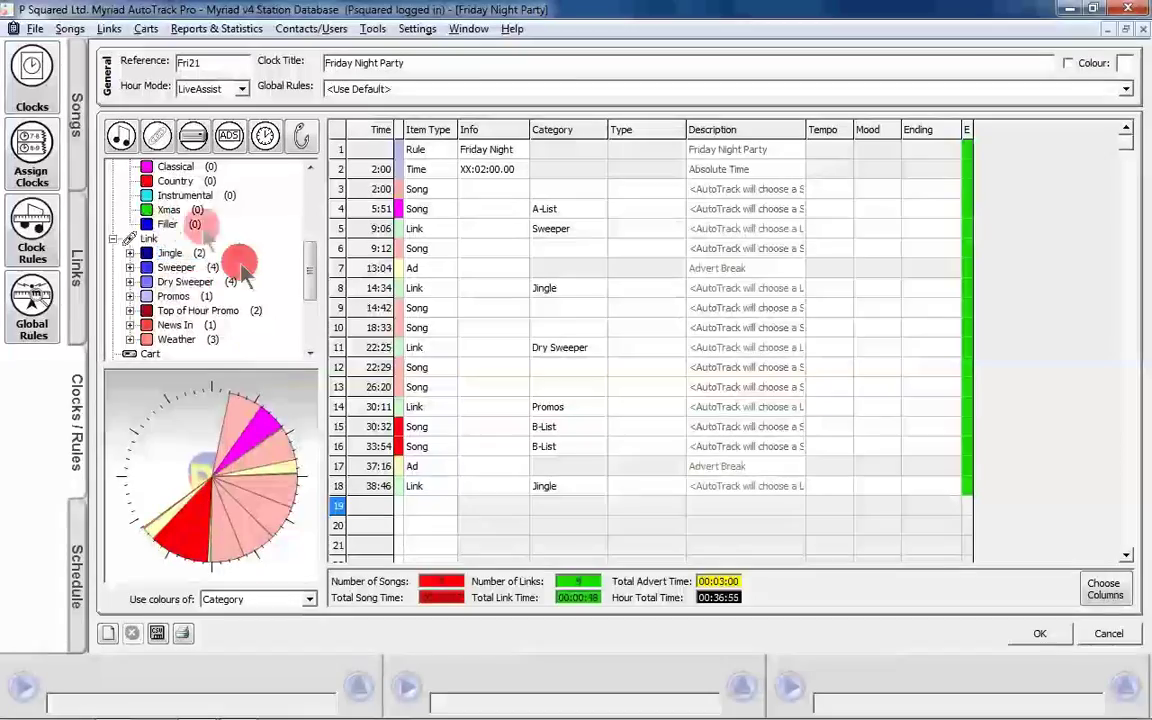
pyautogui.moveTo(143, 257); pyautogui.dragTo(176, 185)
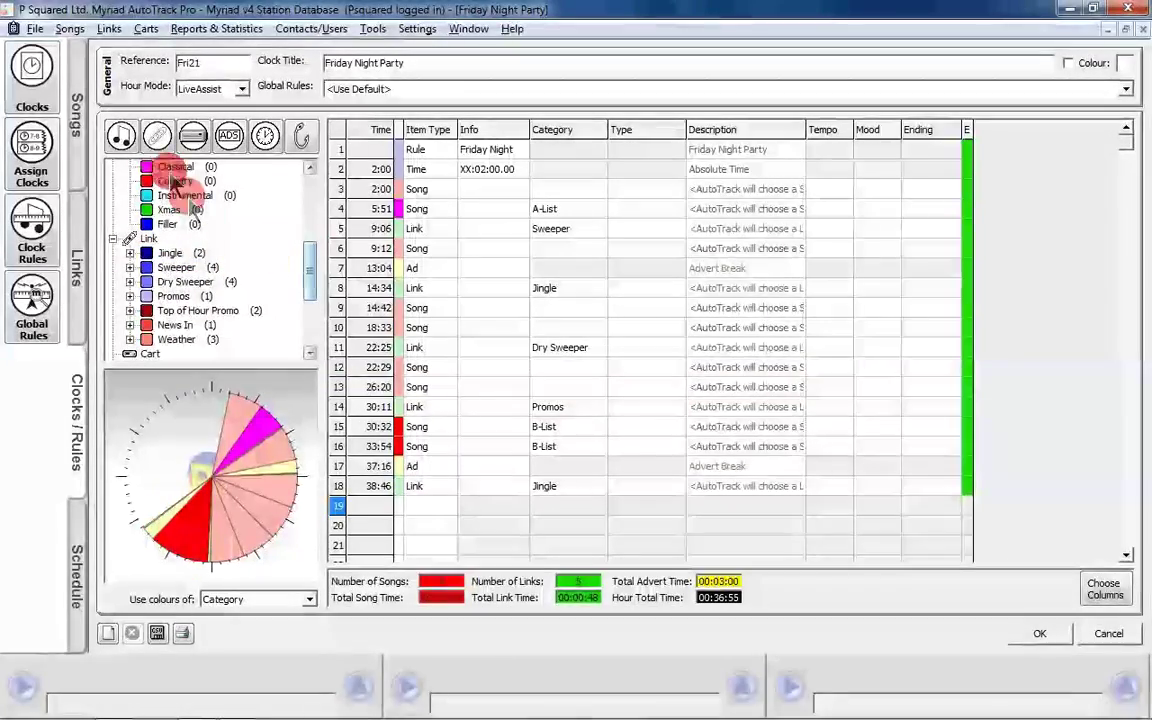
pyautogui.click(117, 136)
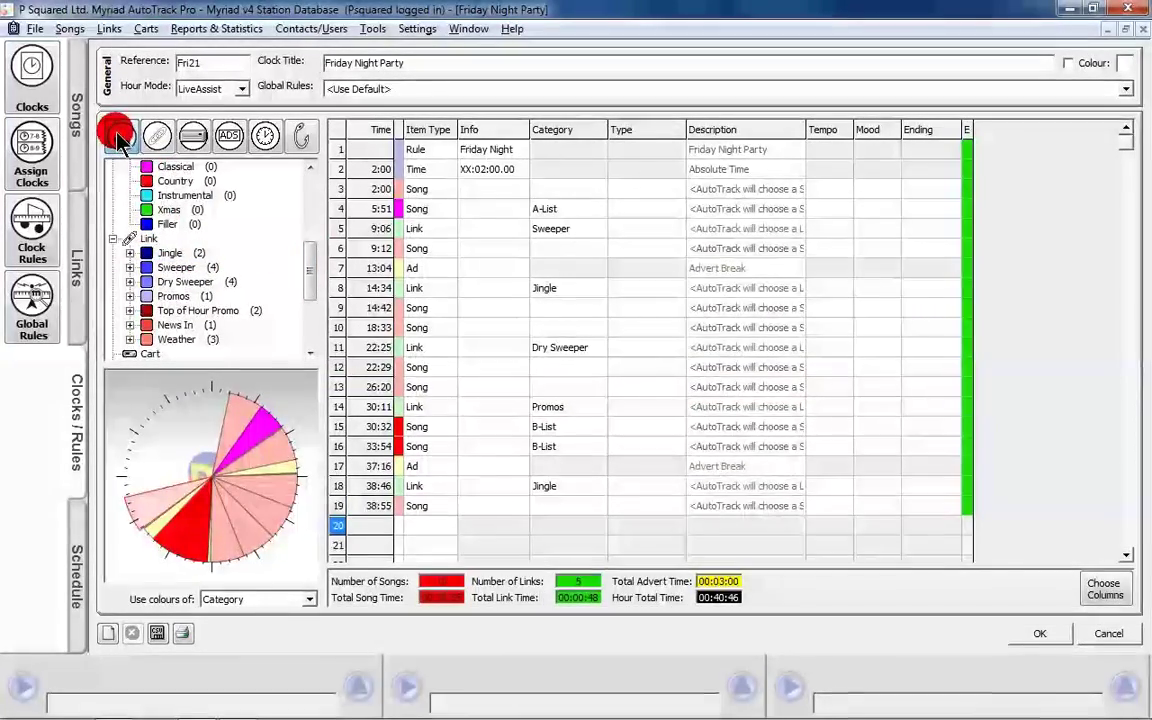
pyautogui.click(117, 136)
pyautogui.click(117, 136)
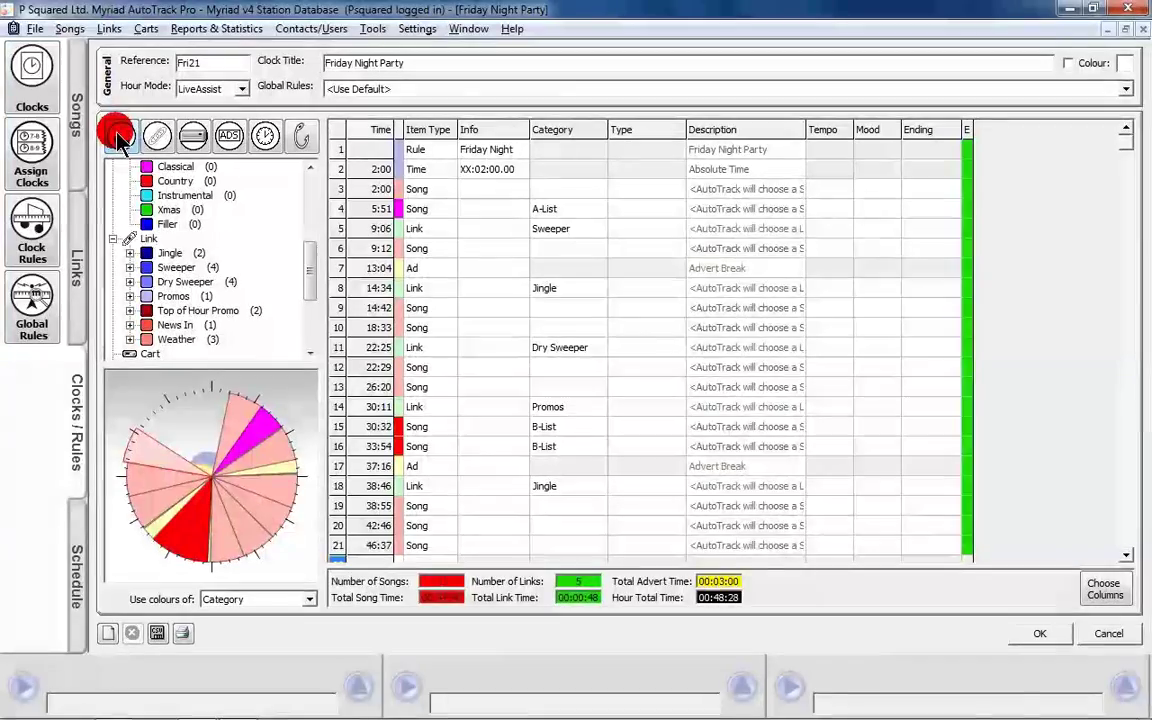
pyautogui.moveTo(120, 141); pyautogui.dragTo(265, 263)
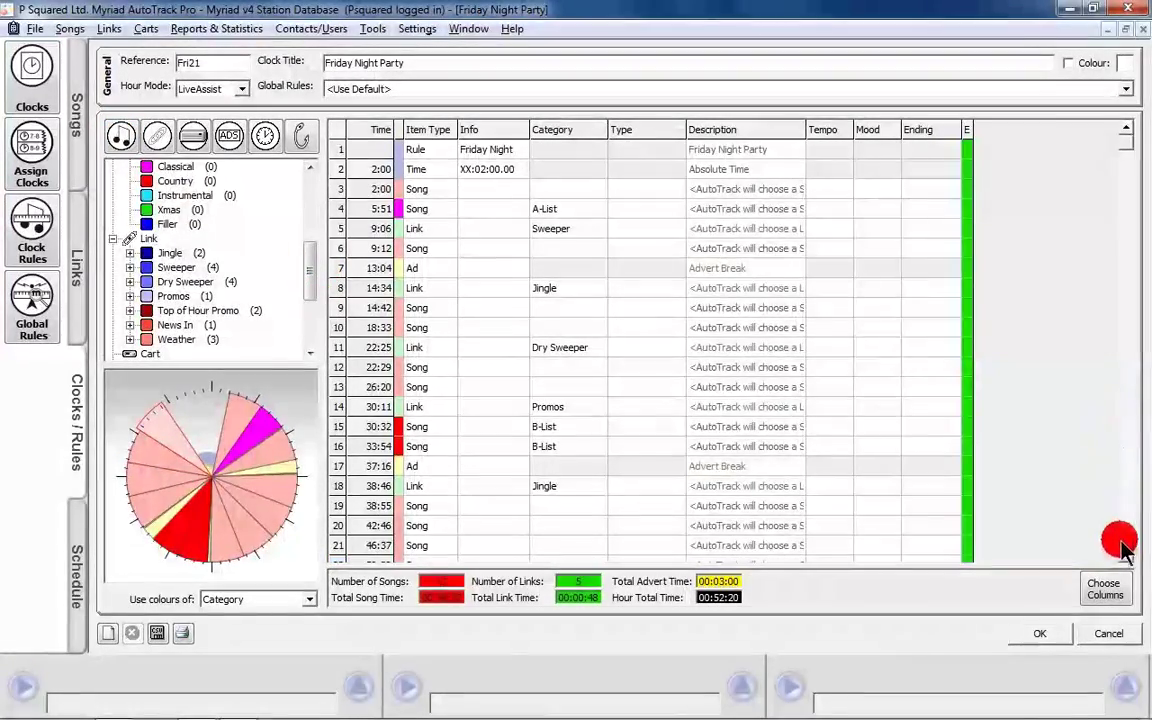
# - Make empty row 23 a Link item
pyautogui.scroll(-3, 1122, 550)
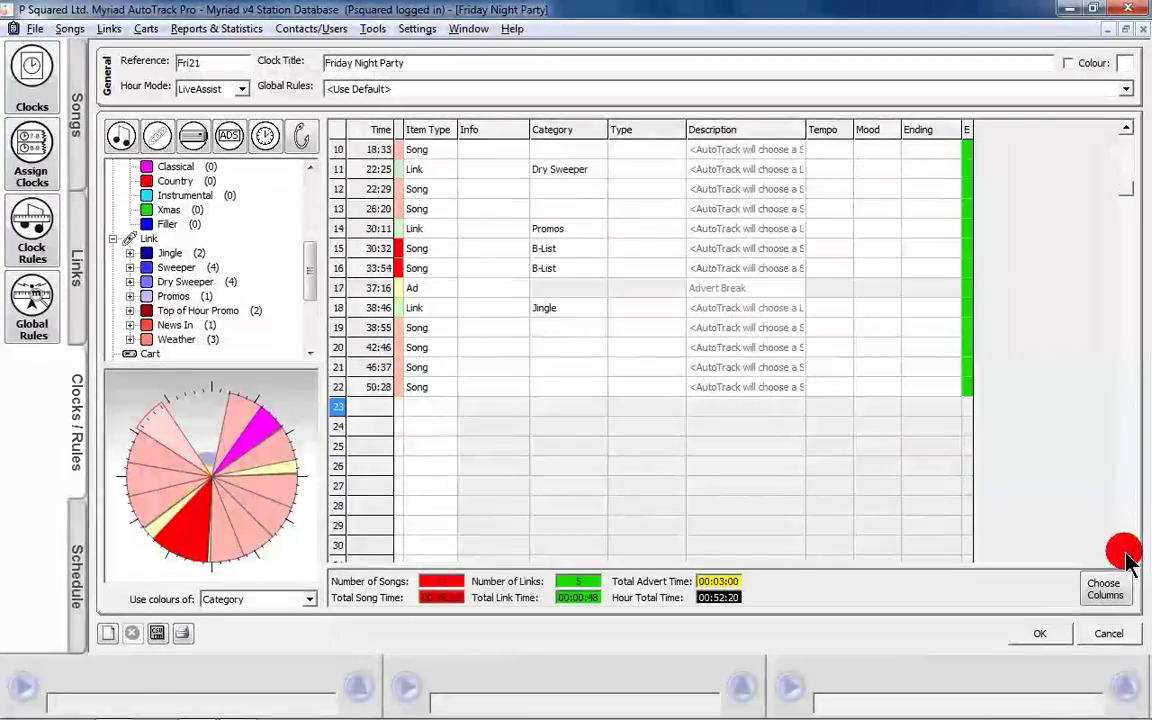
pyautogui.scroll(-1, 1125, 557)
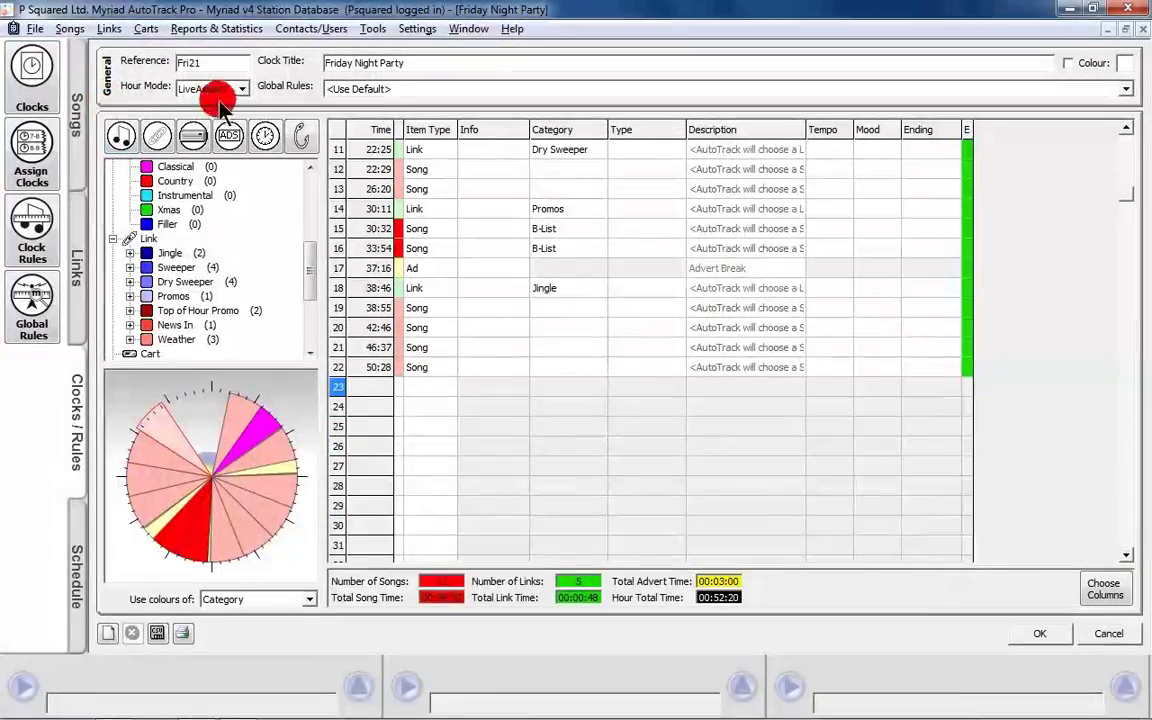
pyautogui.rightClick(365, 392)
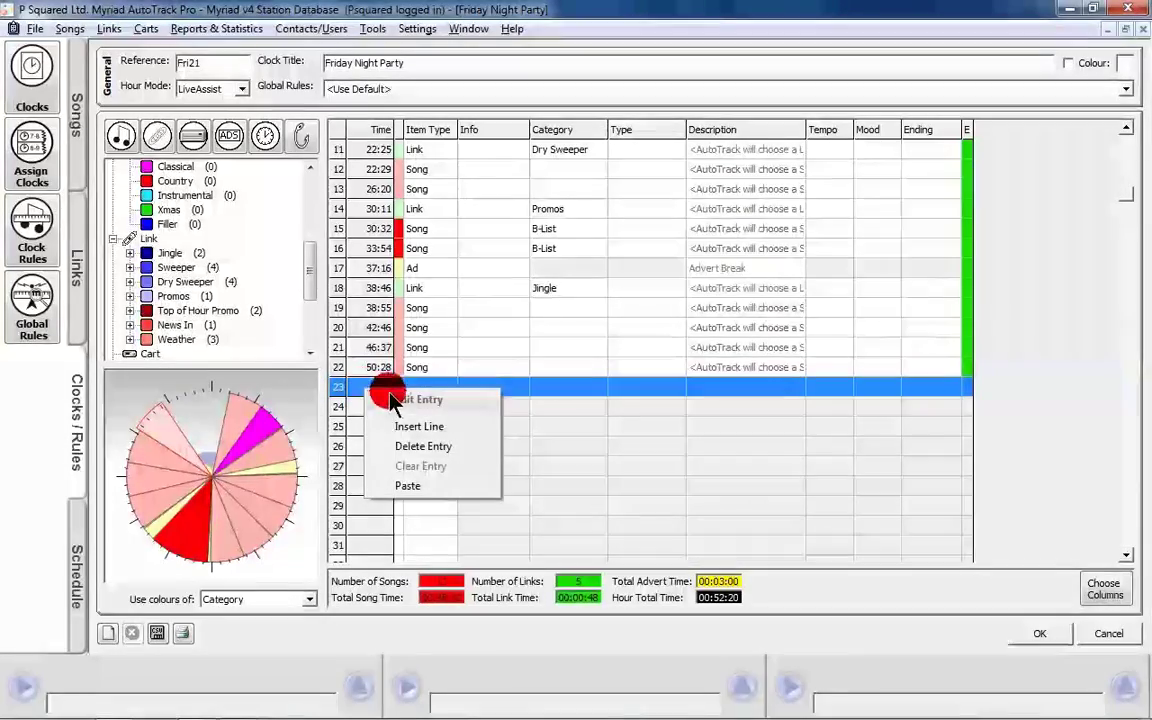
pyautogui.click(428, 426)
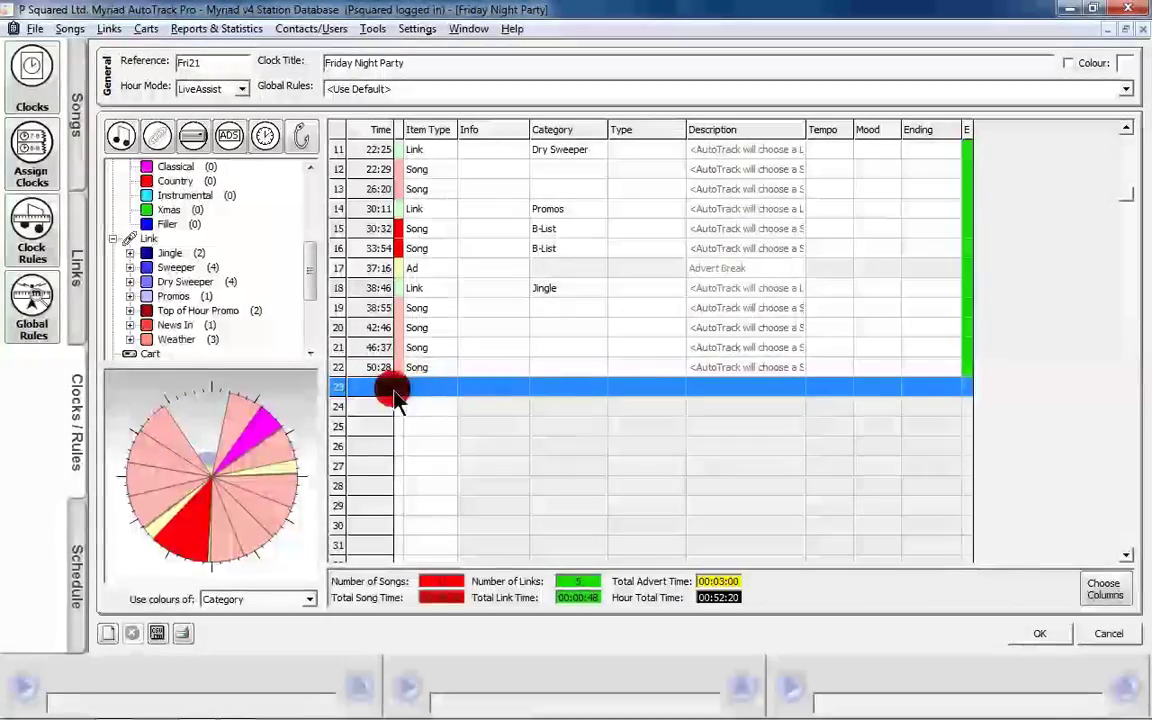
pyautogui.click(424, 388)
pyautogui.click(424, 388)
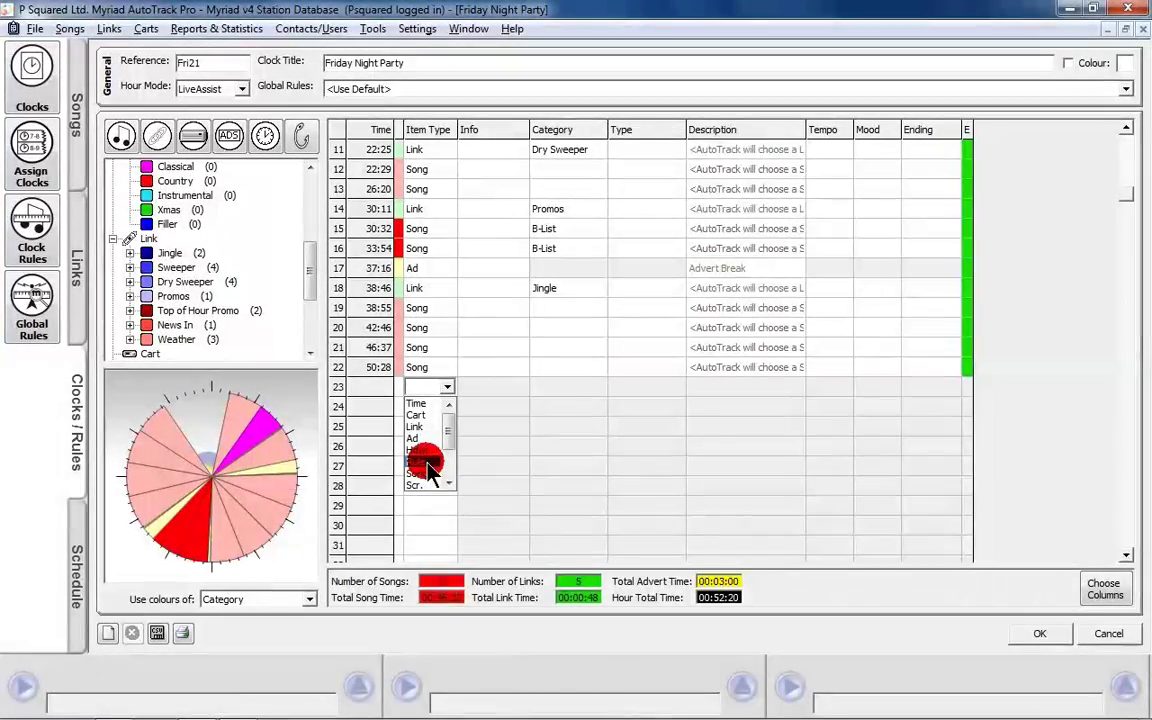
pyautogui.scroll(-1, 430, 478)
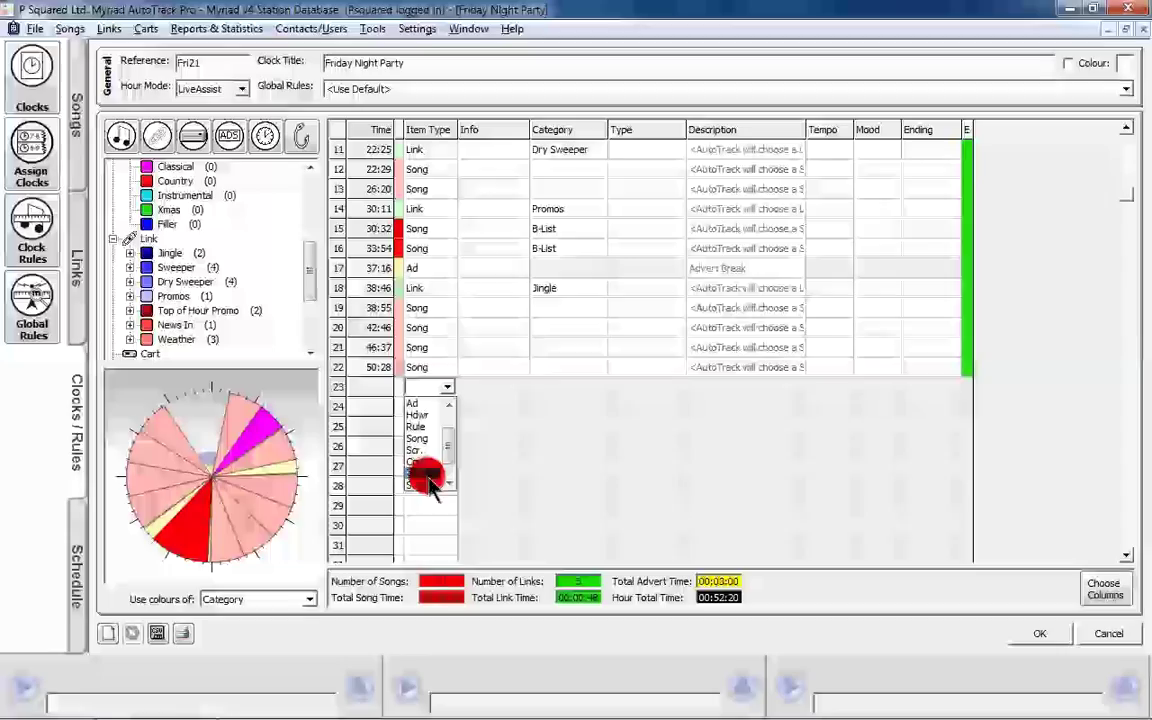
pyautogui.scroll(-1, 428, 470)
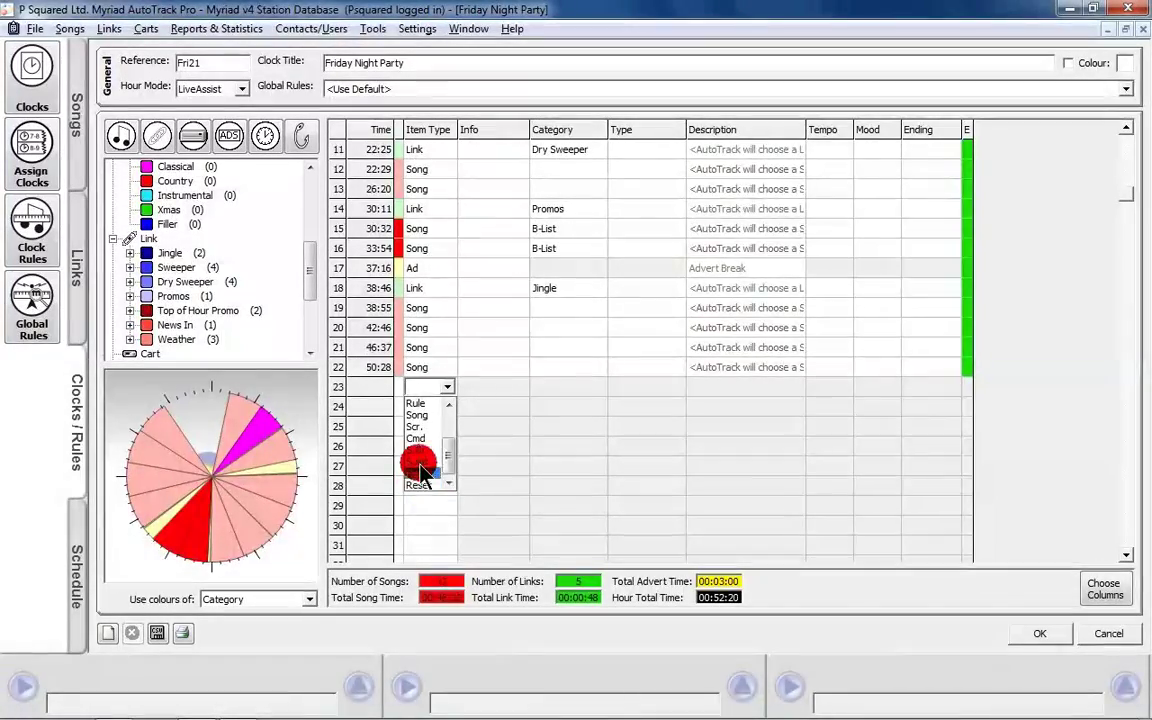
pyautogui.scroll(2, 422, 458)
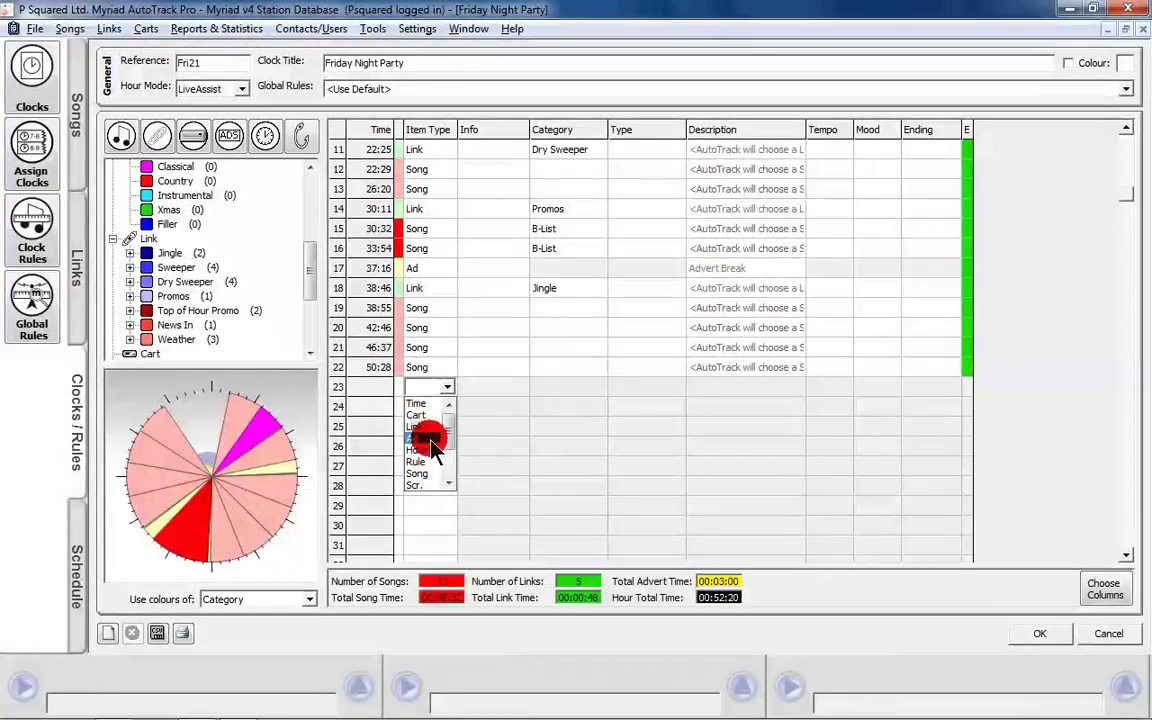
pyautogui.click(425, 428)
# - Set row 23's link category to Sweeper and return to the top of the grid
pyautogui.click(586, 393)
pyautogui.click(588, 395)
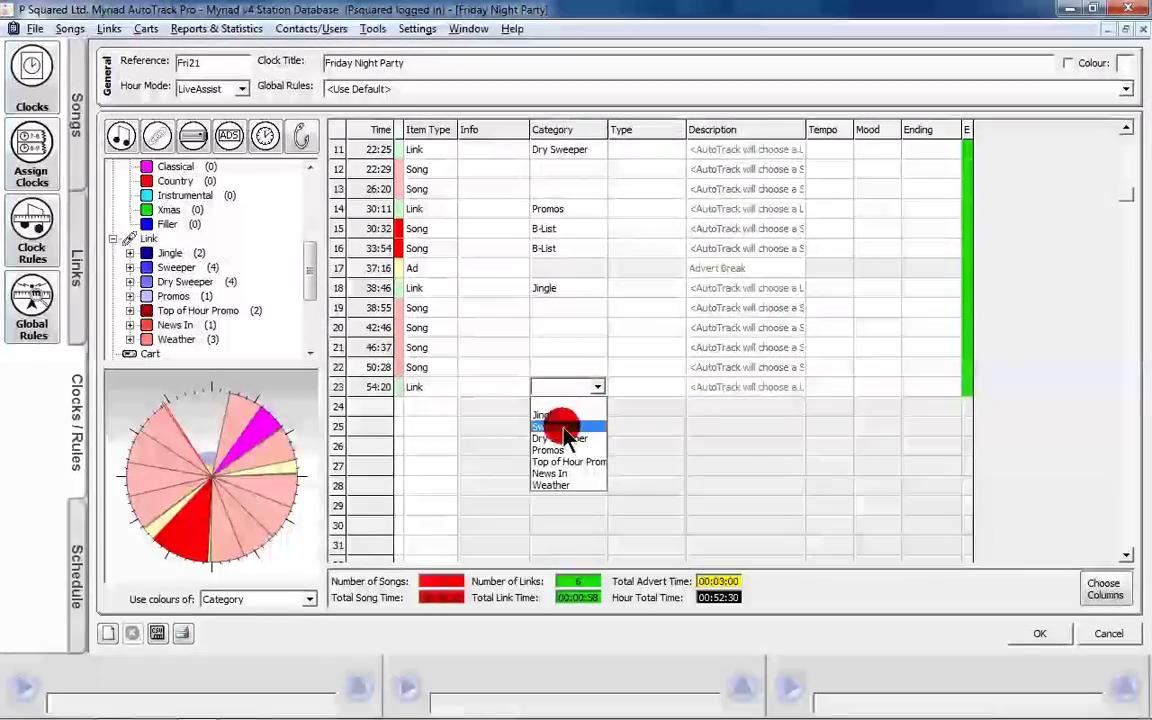
pyautogui.click(560, 426)
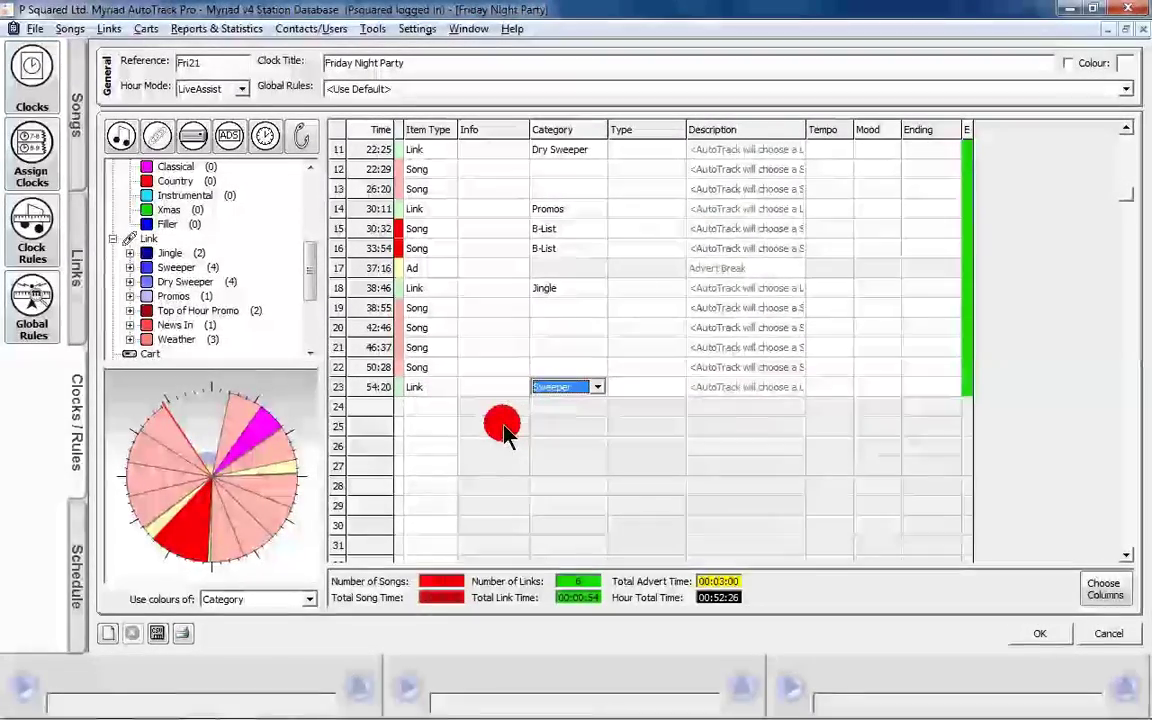
pyautogui.press('Up')
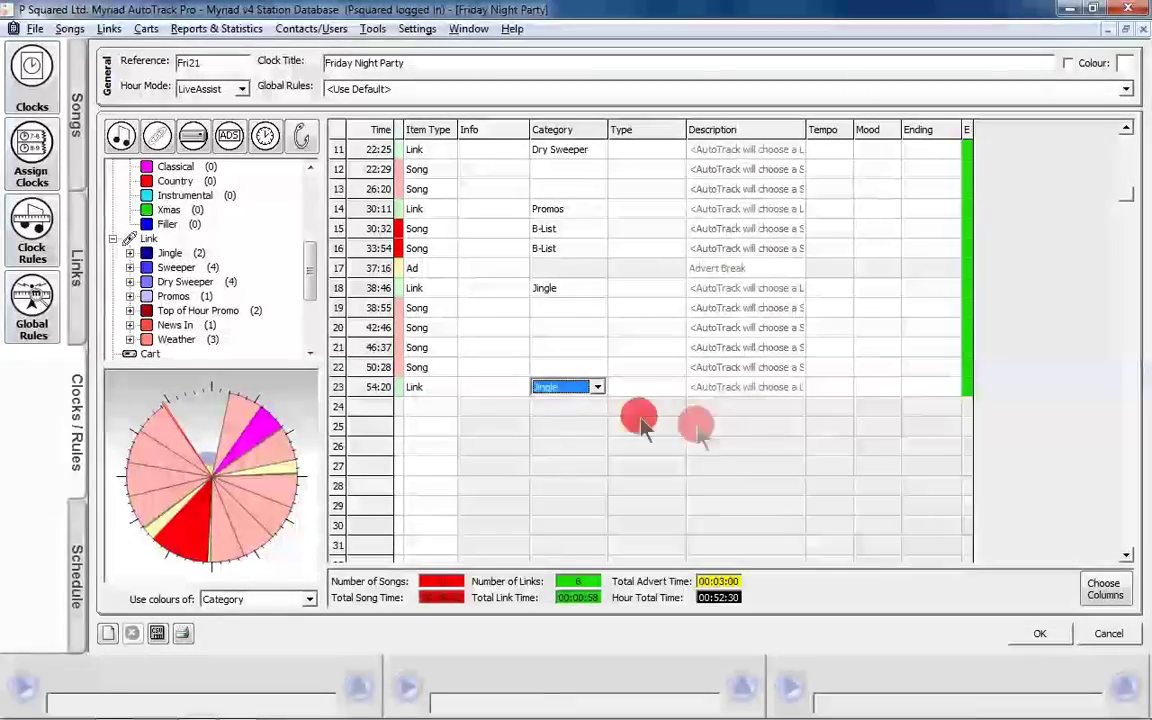
pyautogui.press('Down')
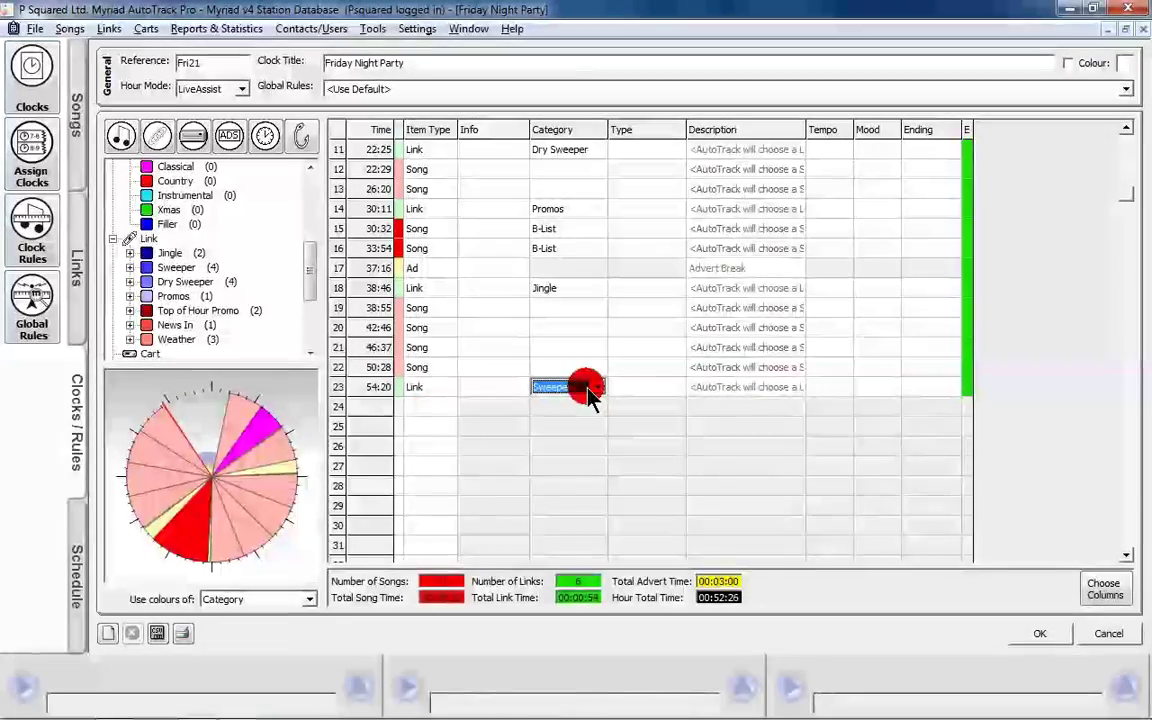
pyautogui.click(1131, 162)
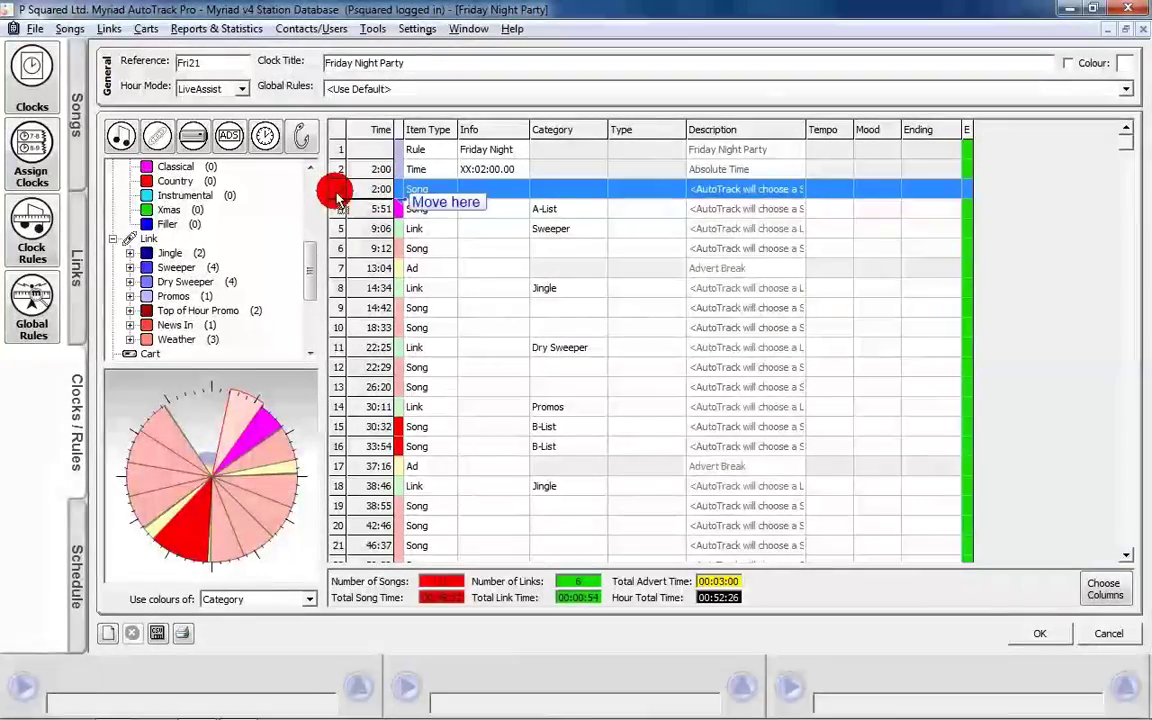
# - Insert a new row 3 as a Link with category Weather
pyautogui.rightClick(380, 196)
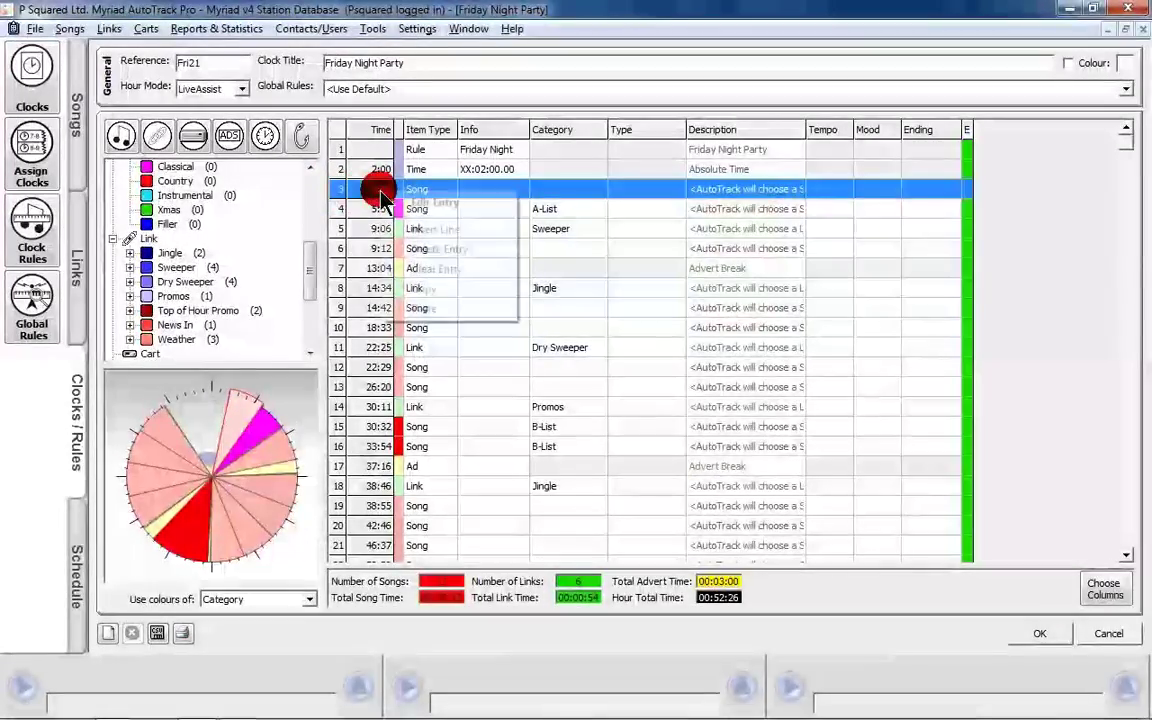
pyautogui.click(424, 229)
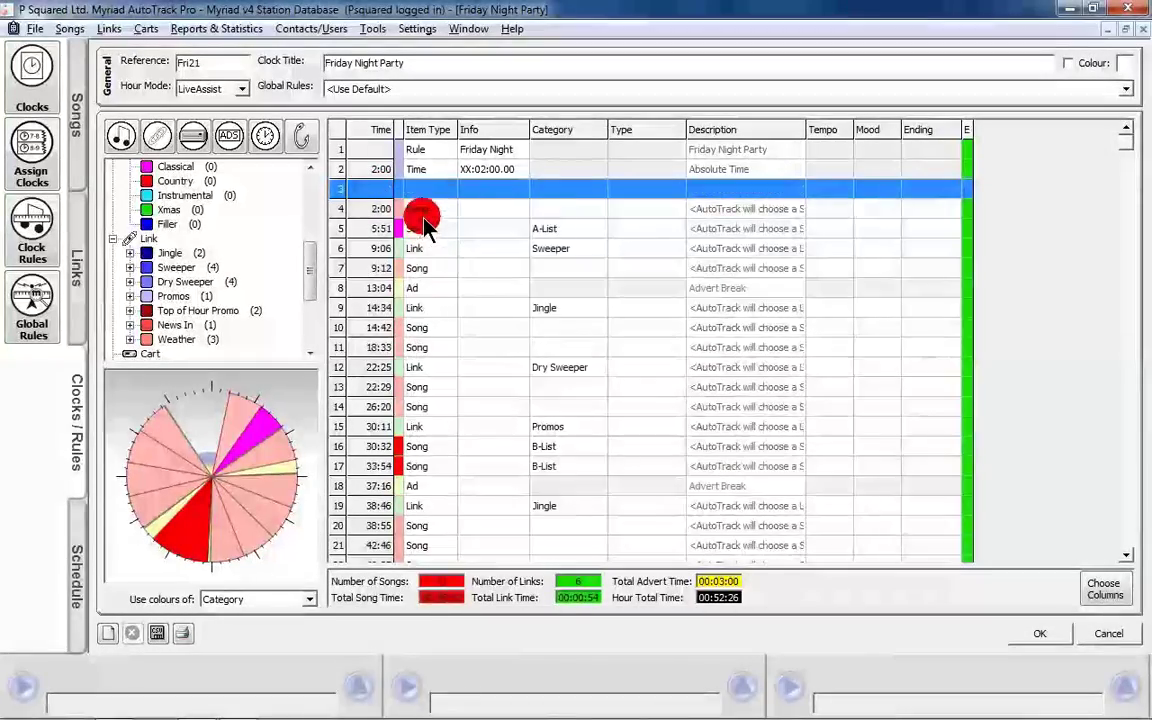
pyautogui.click(429, 190)
pyautogui.click(432, 200)
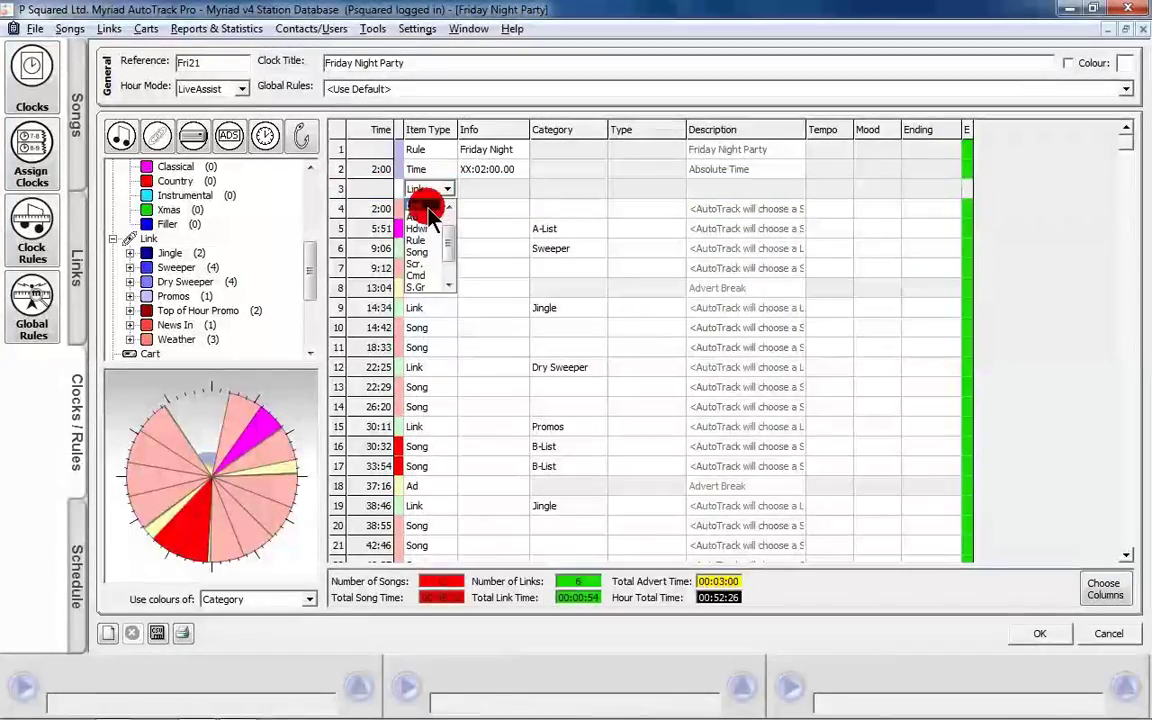
pyautogui.click(433, 210)
pyautogui.click(562, 192)
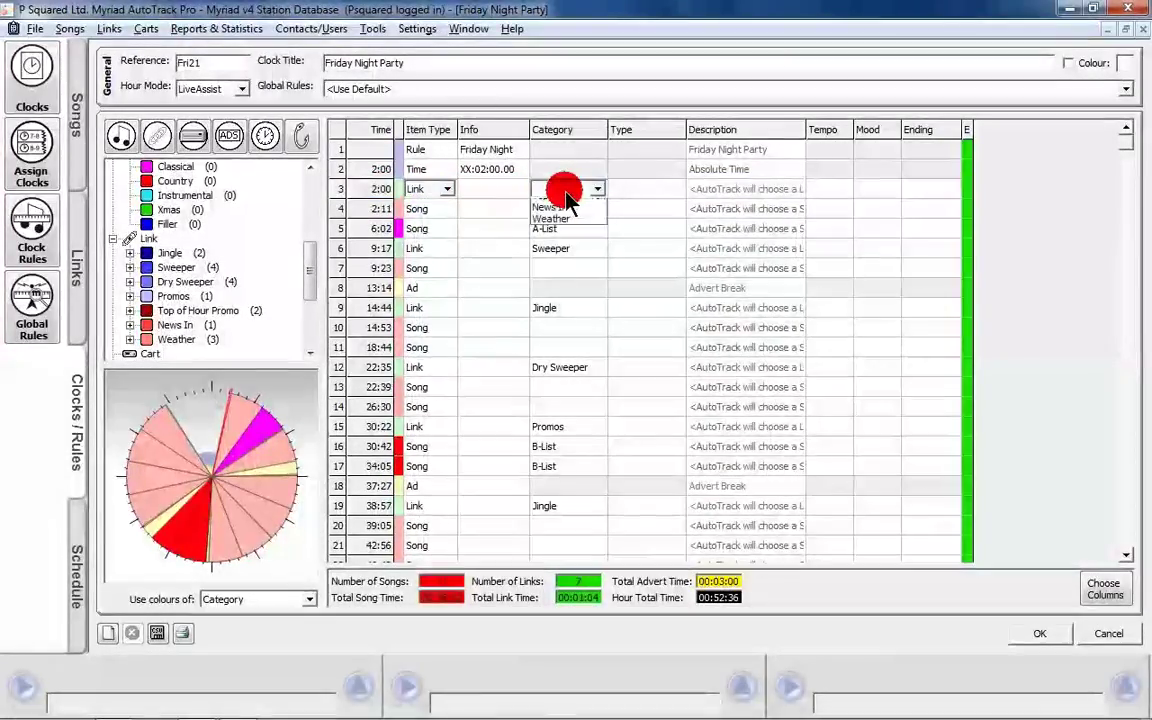
pyautogui.click(548, 287)
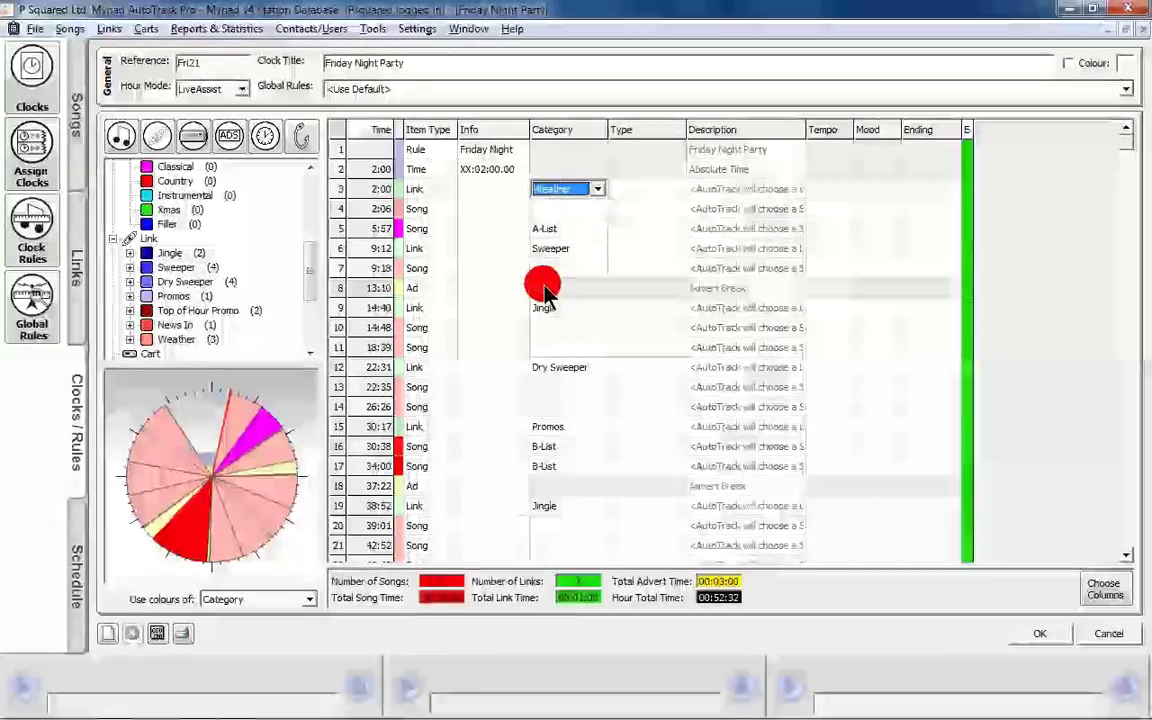
# - Give the Weather link the type Bed
pyautogui.click(652, 194)
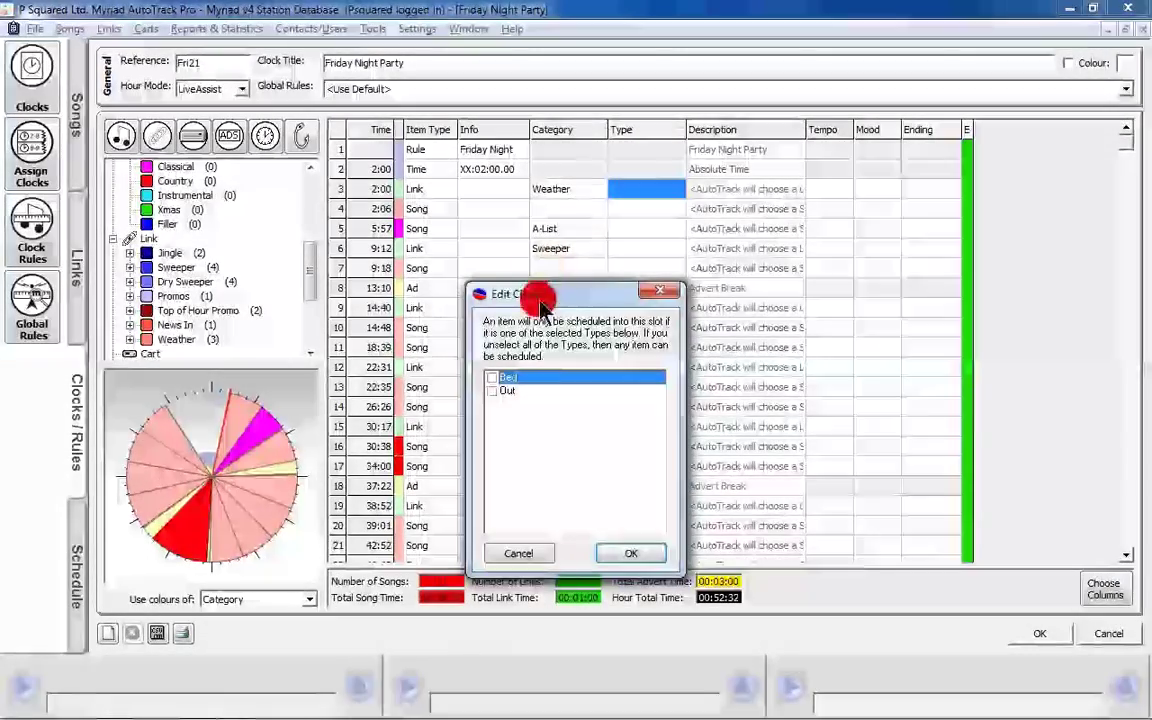
pyautogui.click(491, 377)
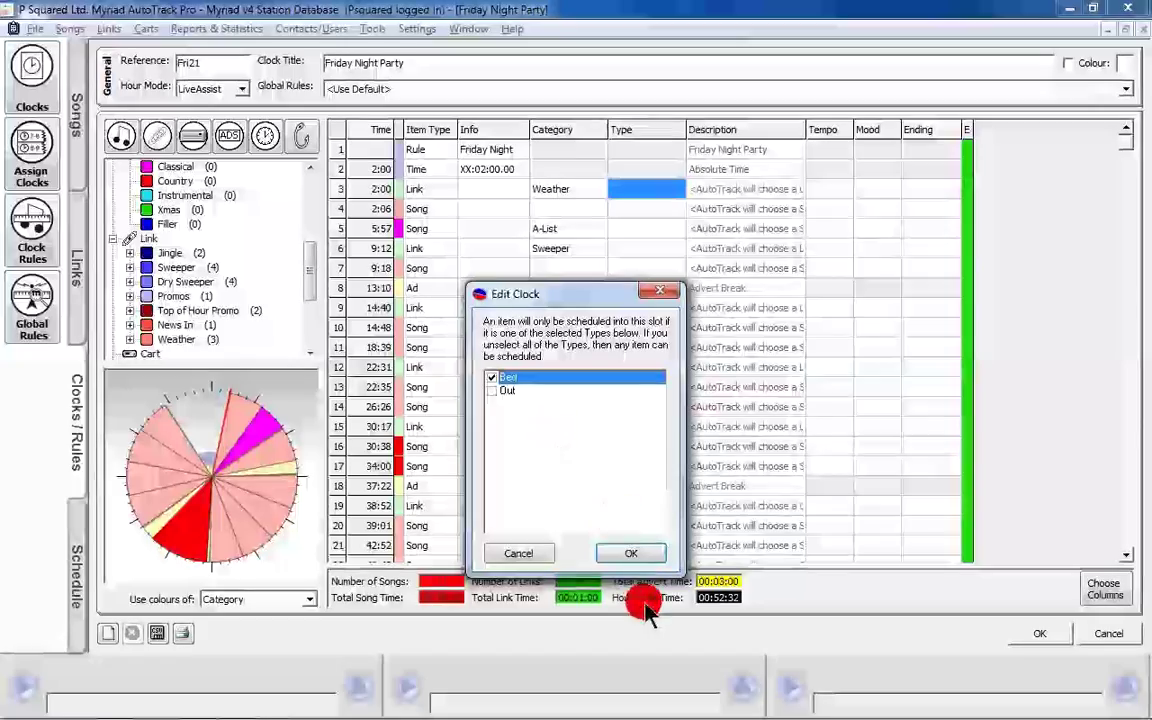
pyautogui.click(629, 554)
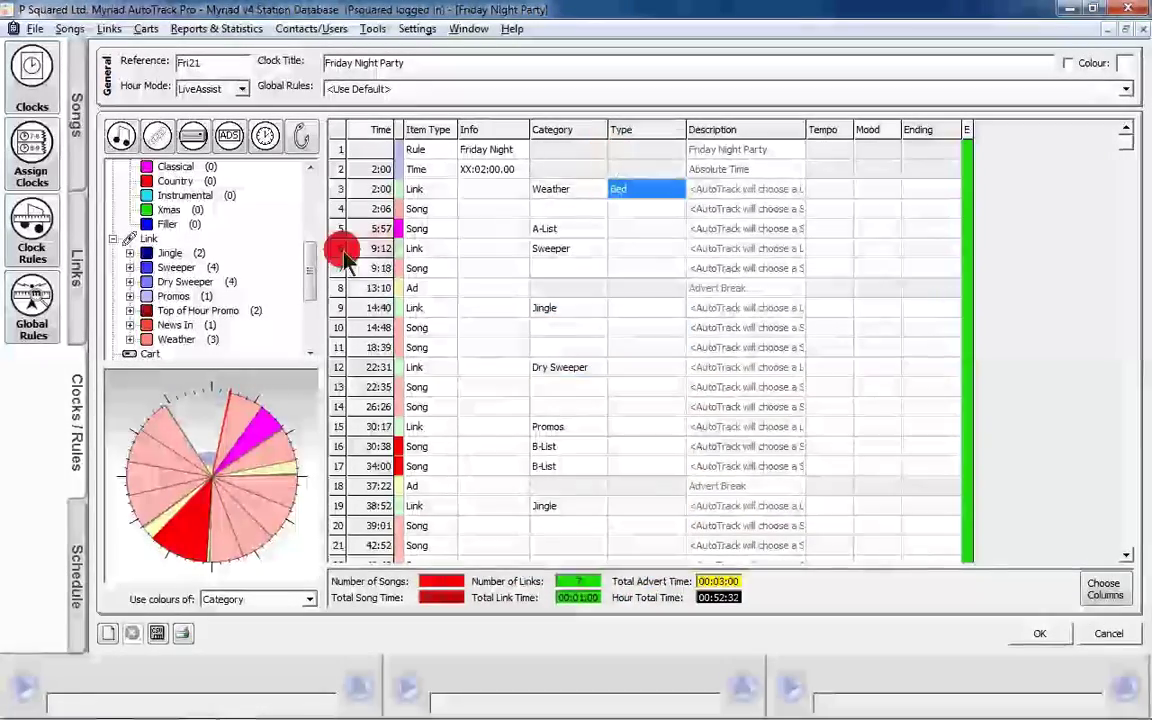
pyautogui.click(340, 210)
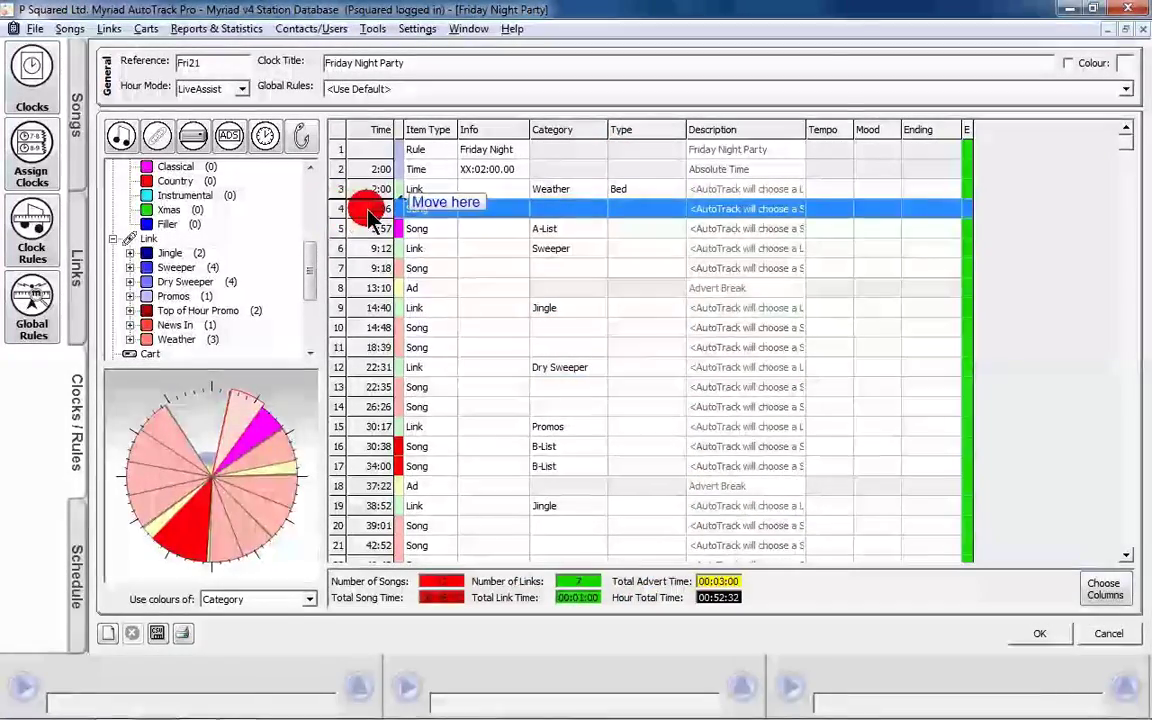
# - Insert a trial row 4 as a Weather link with type Out
pyautogui.rightClick(368, 214)
pyautogui.click(395, 251)
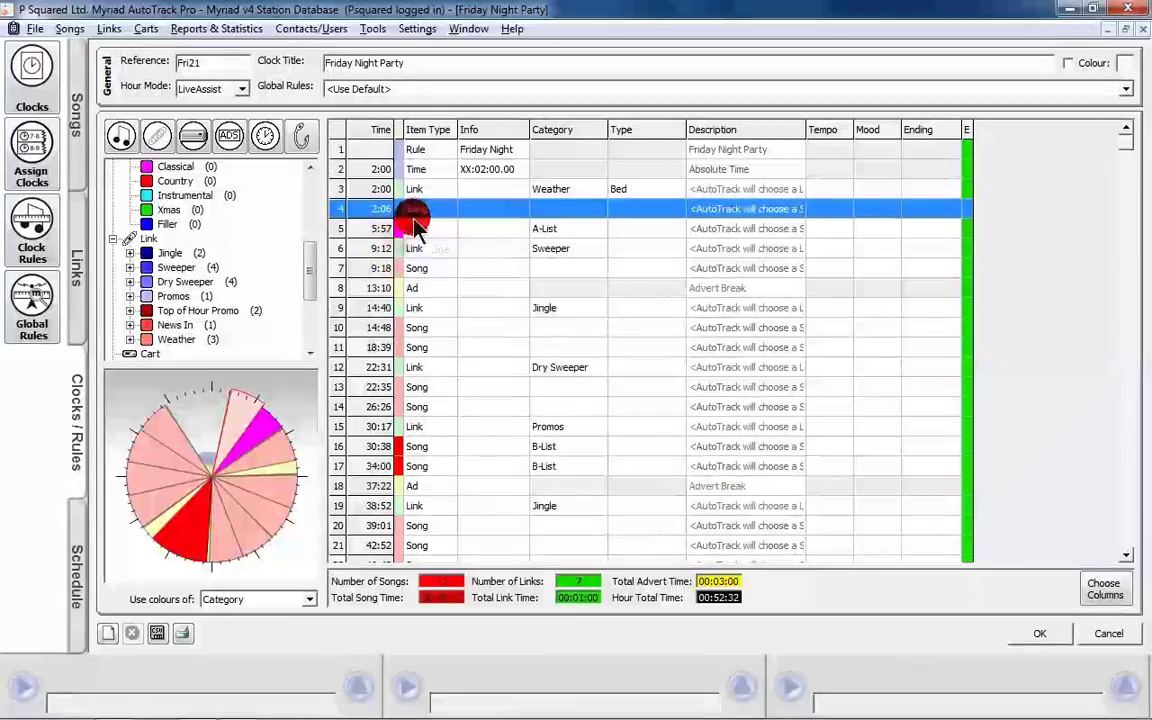
pyautogui.click(424, 209)
pyautogui.click(424, 212)
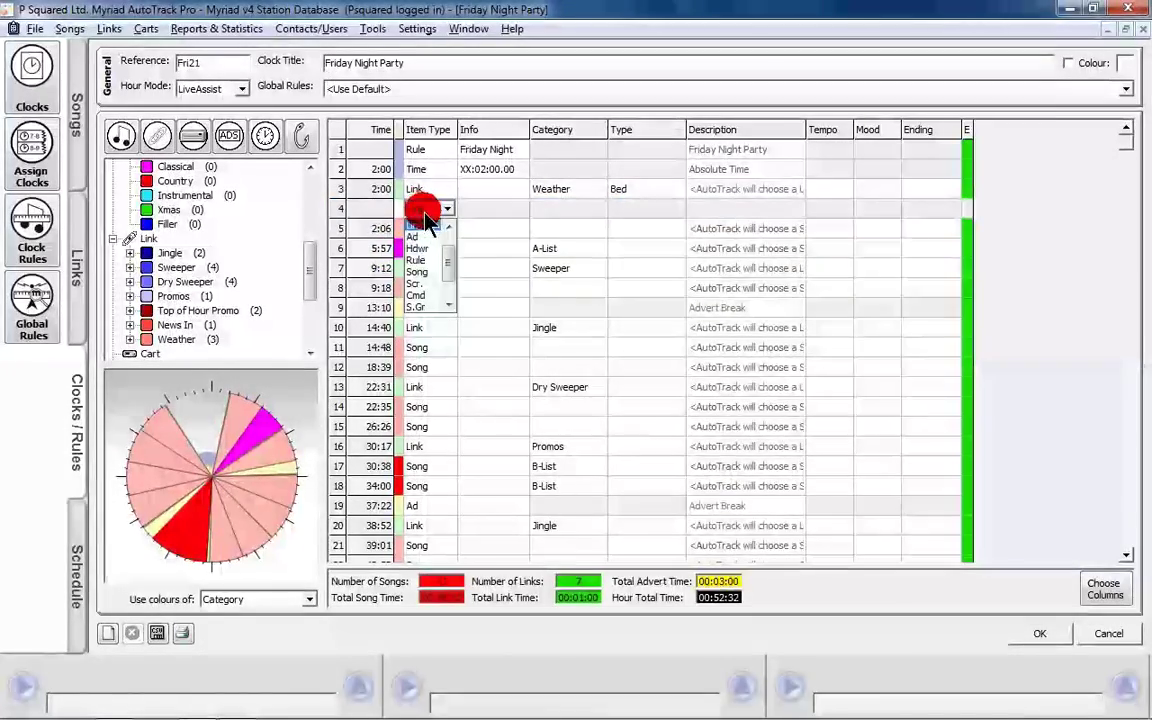
pyautogui.click(427, 249)
pyautogui.click(565, 210)
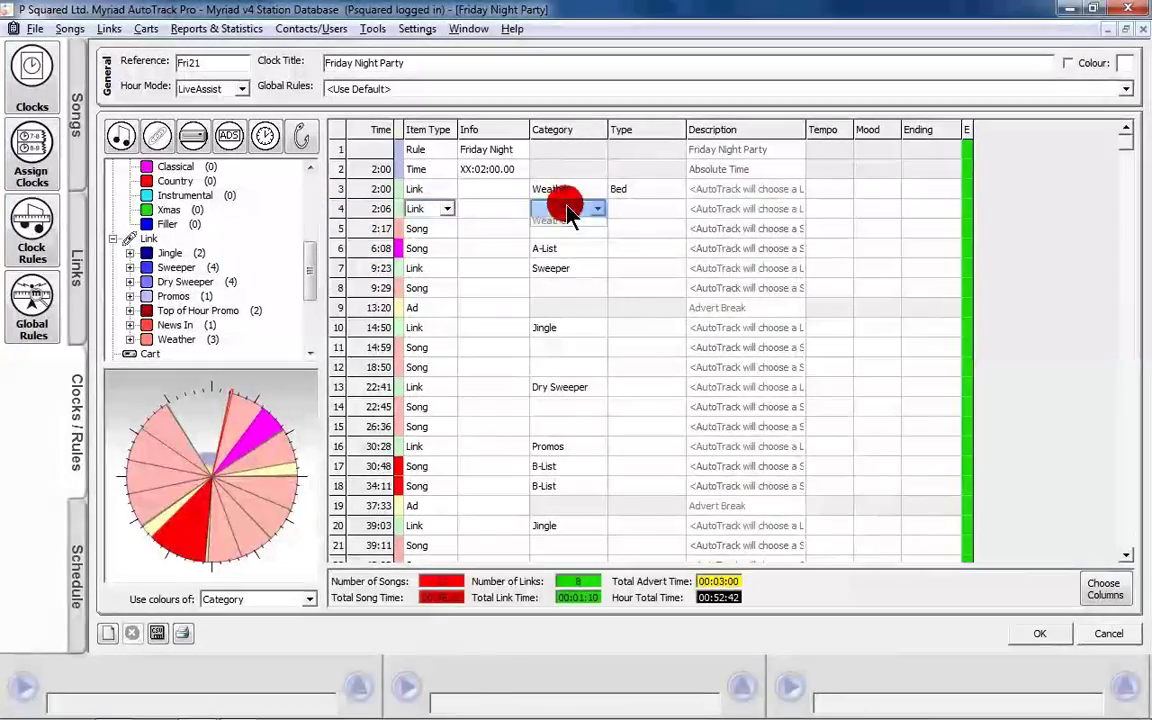
pyautogui.click(563, 208)
pyautogui.click(548, 309)
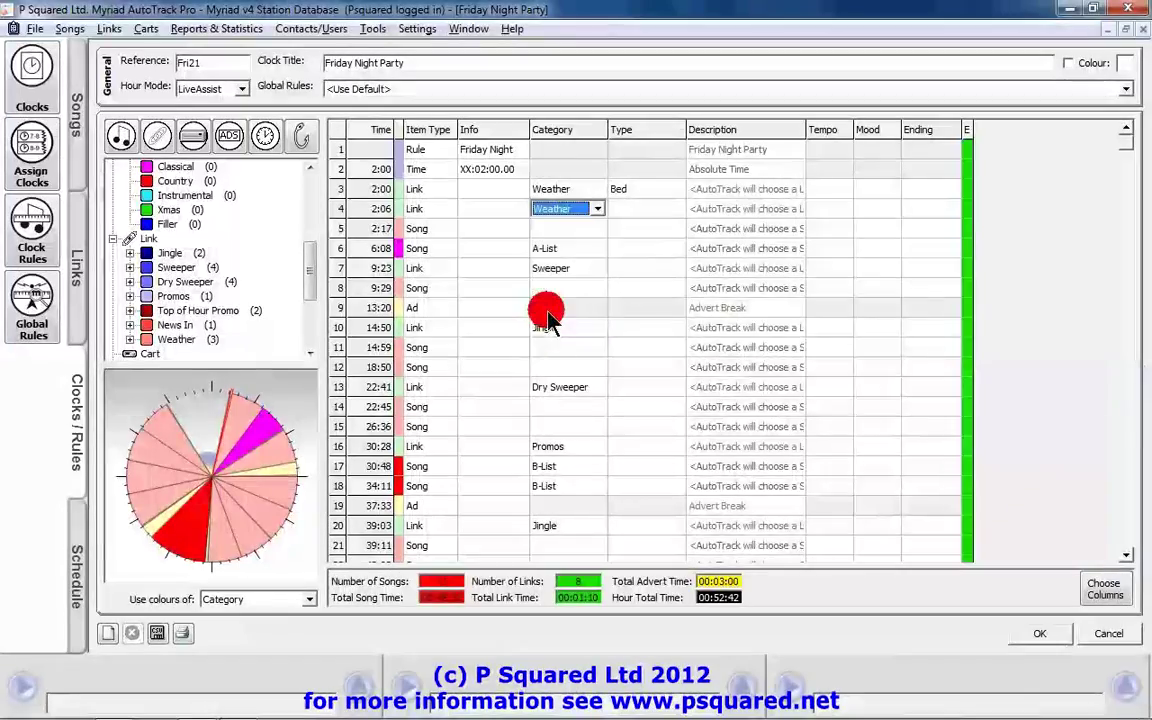
pyautogui.click(622, 208)
pyautogui.click(626, 214)
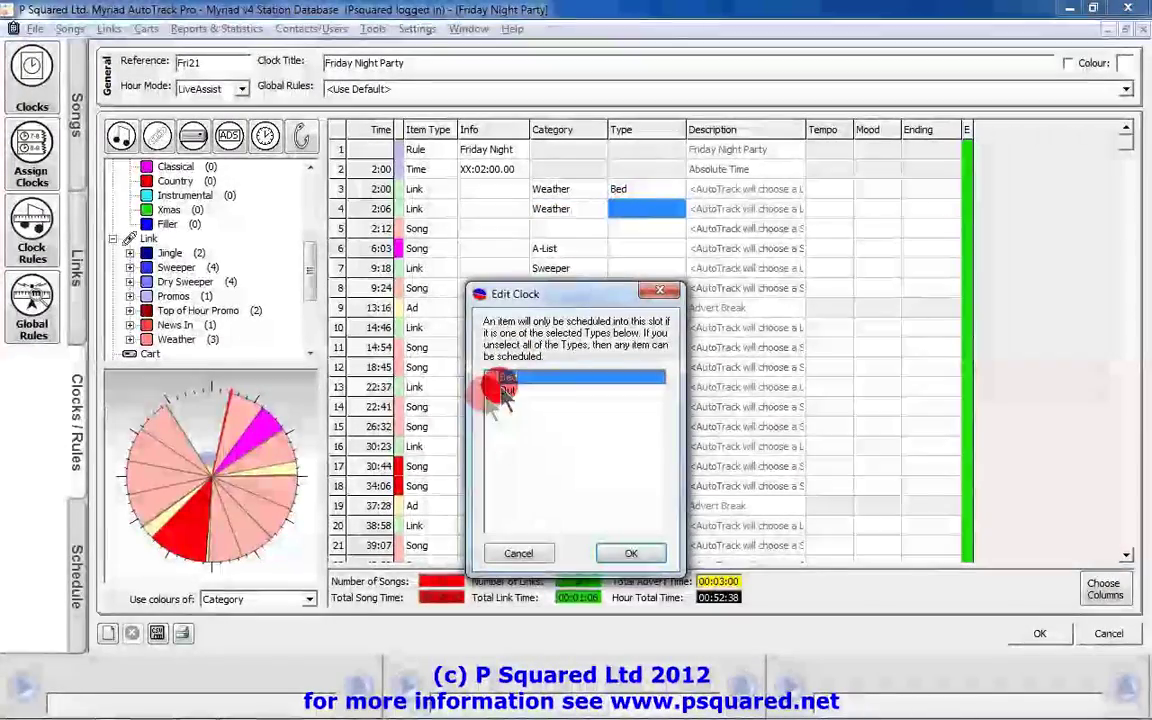
pyautogui.click(492, 391)
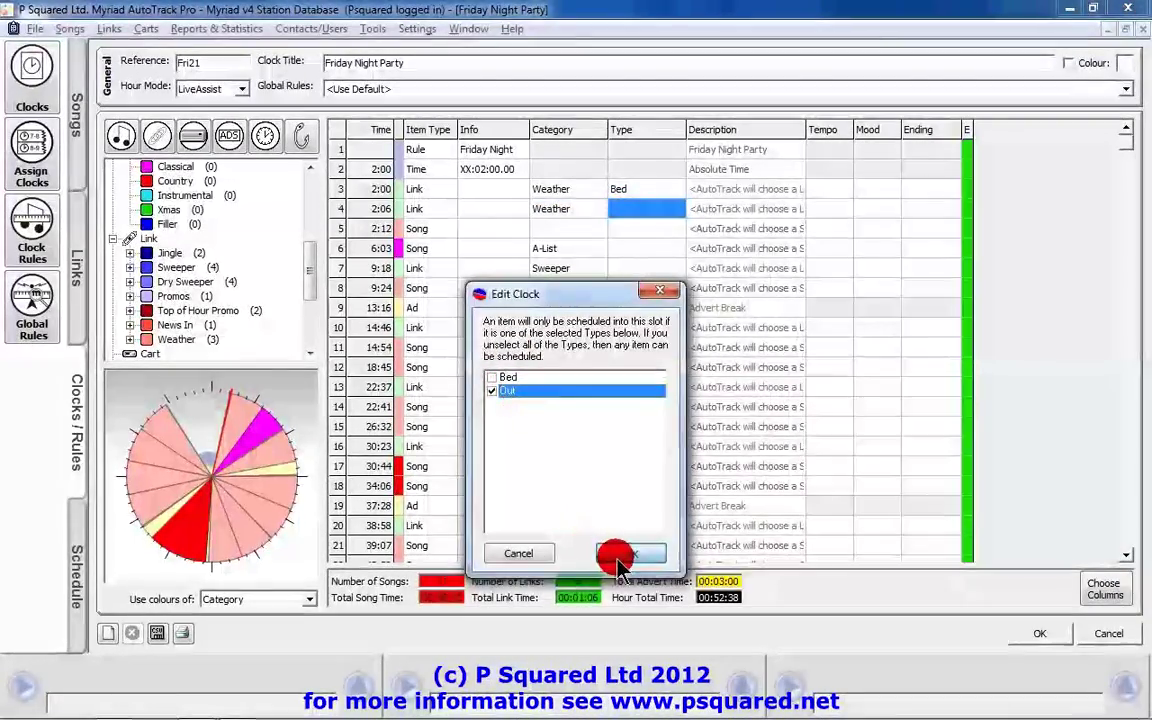
pyautogui.click(617, 560)
# - Delete the trial row 4 entry
pyautogui.click(348, 210)
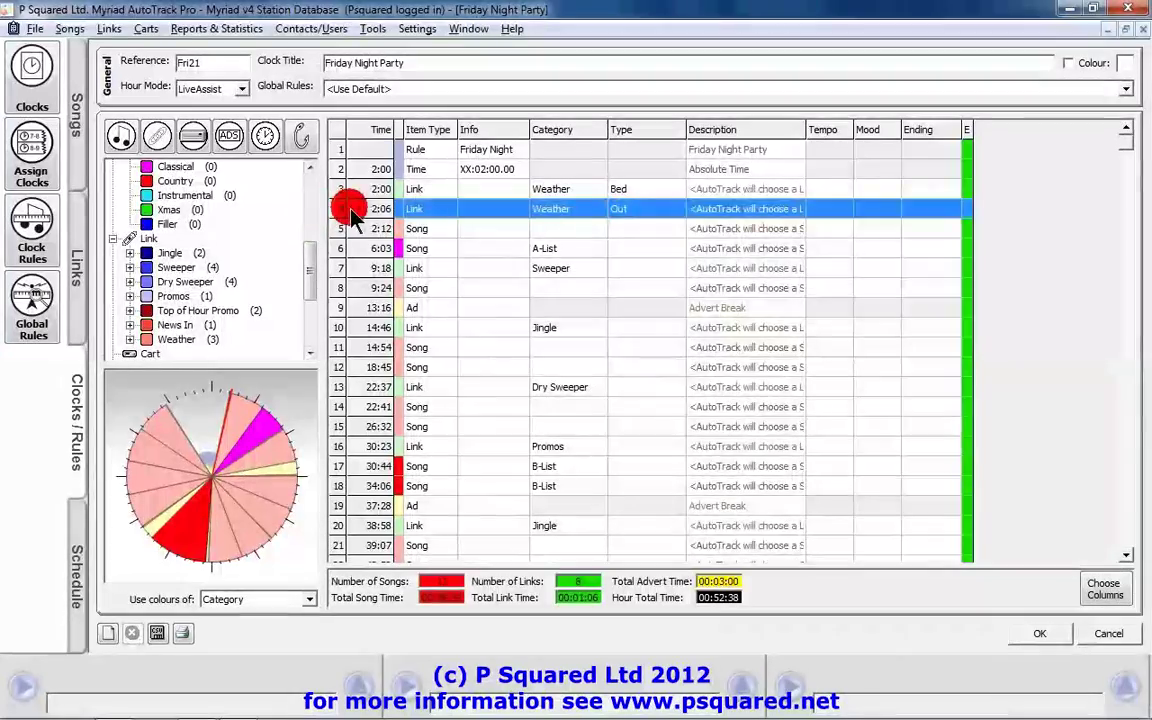
pyautogui.rightClick(355, 210)
pyautogui.click(434, 266)
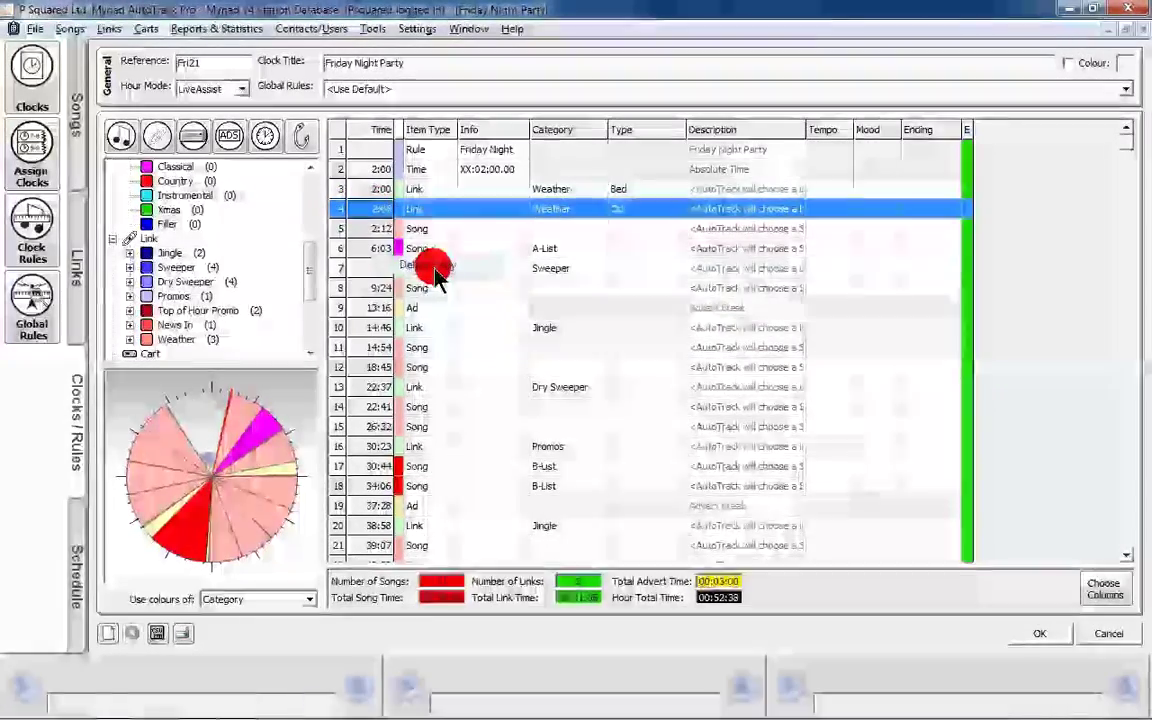
# - Duplicate the Weather Bed link as row 4 and change its type from Bed to Out
pyautogui.click(338, 190)
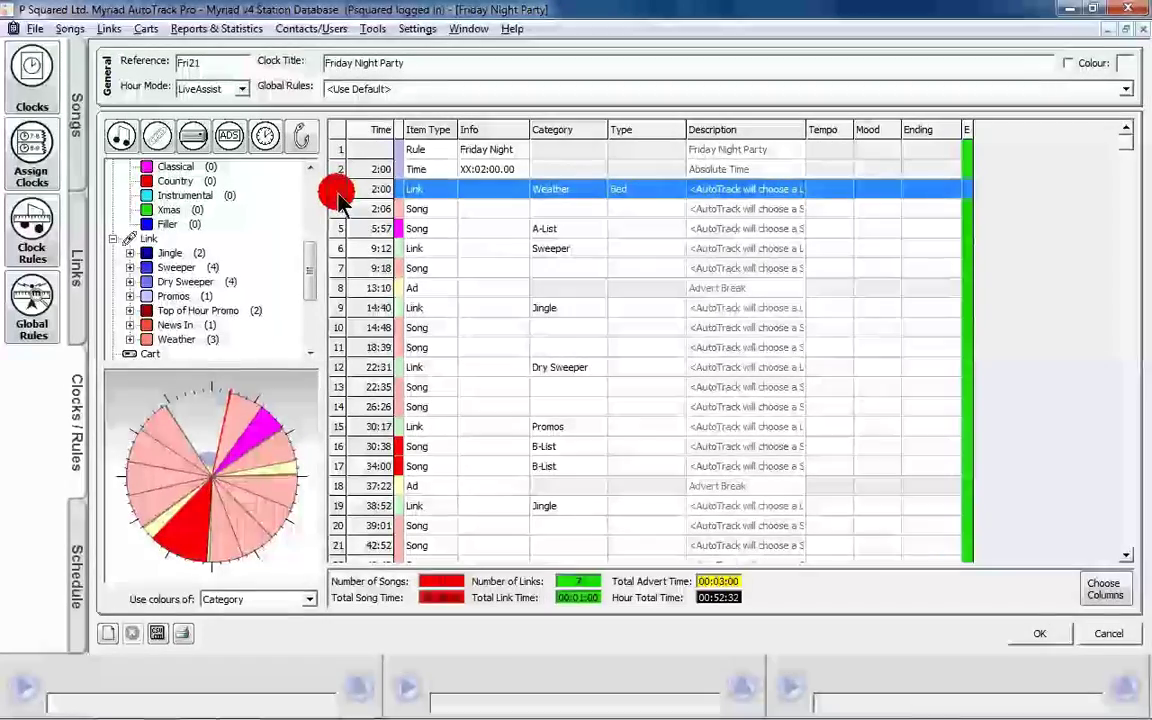
pyautogui.hotkey('ctrl', 'c')
pyautogui.hotkey('ctrl', 'v')
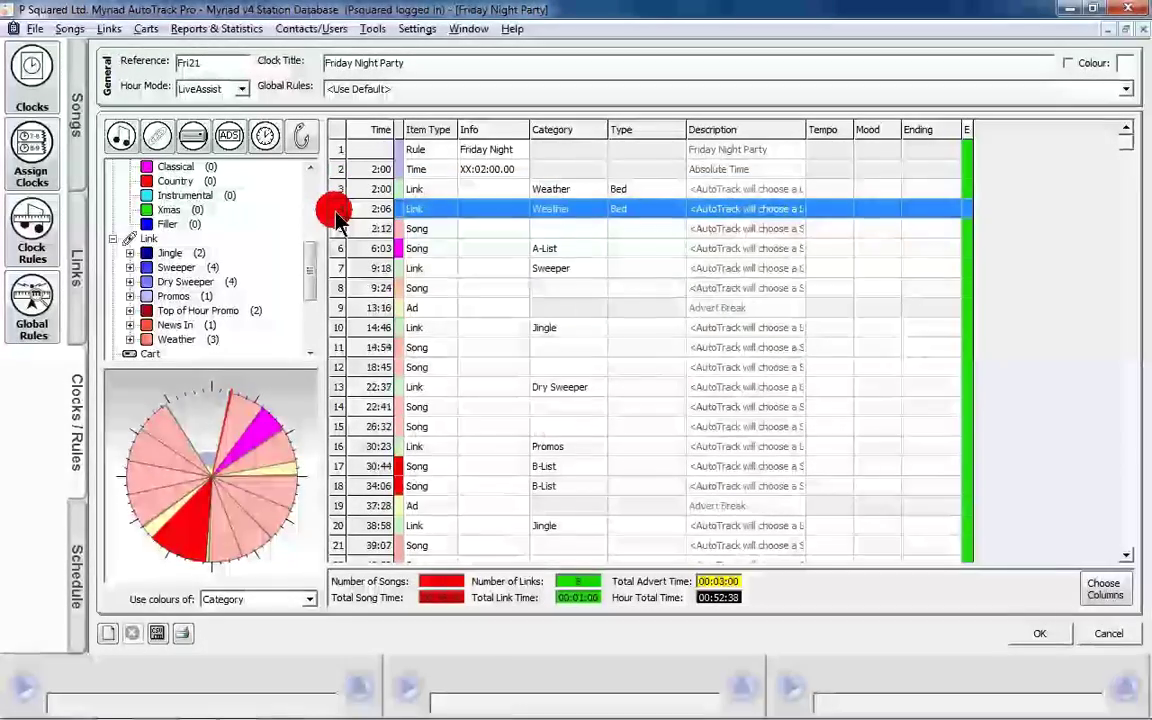
pyautogui.doubleClick(648, 210)
pyautogui.click(492, 390)
pyautogui.click(492, 377)
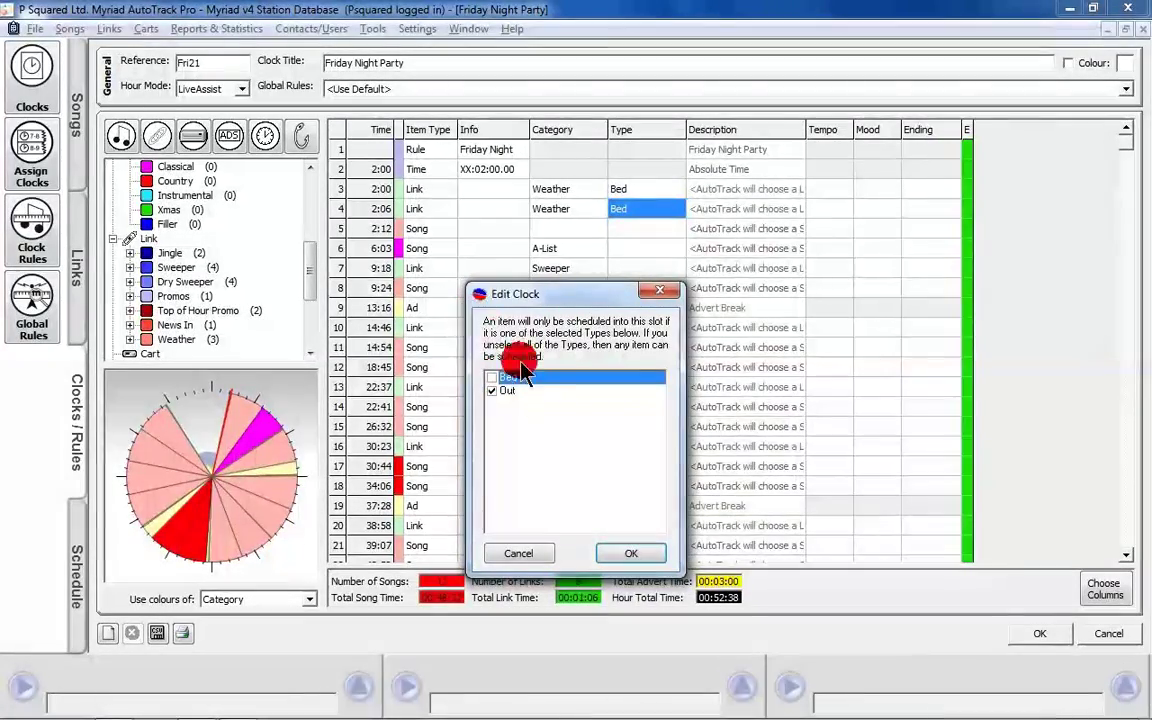
pyautogui.click(631, 553)
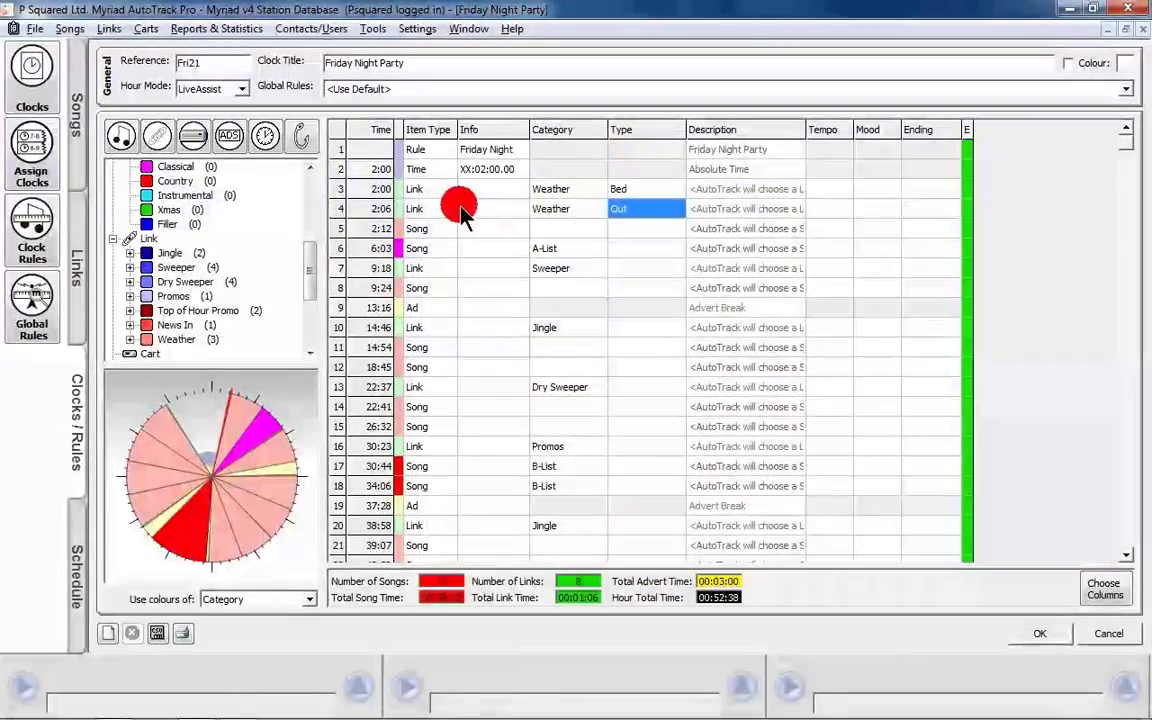
pyautogui.scroll(-5, 470, 256)
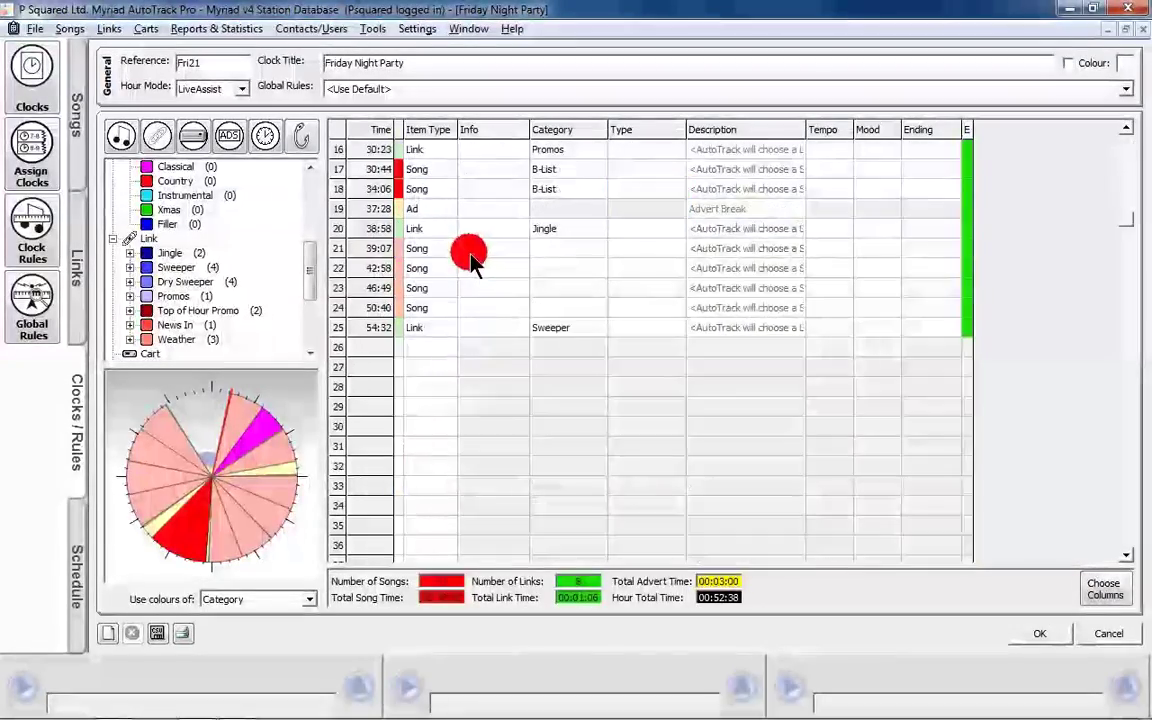
pyautogui.scroll(1, 466, 360)
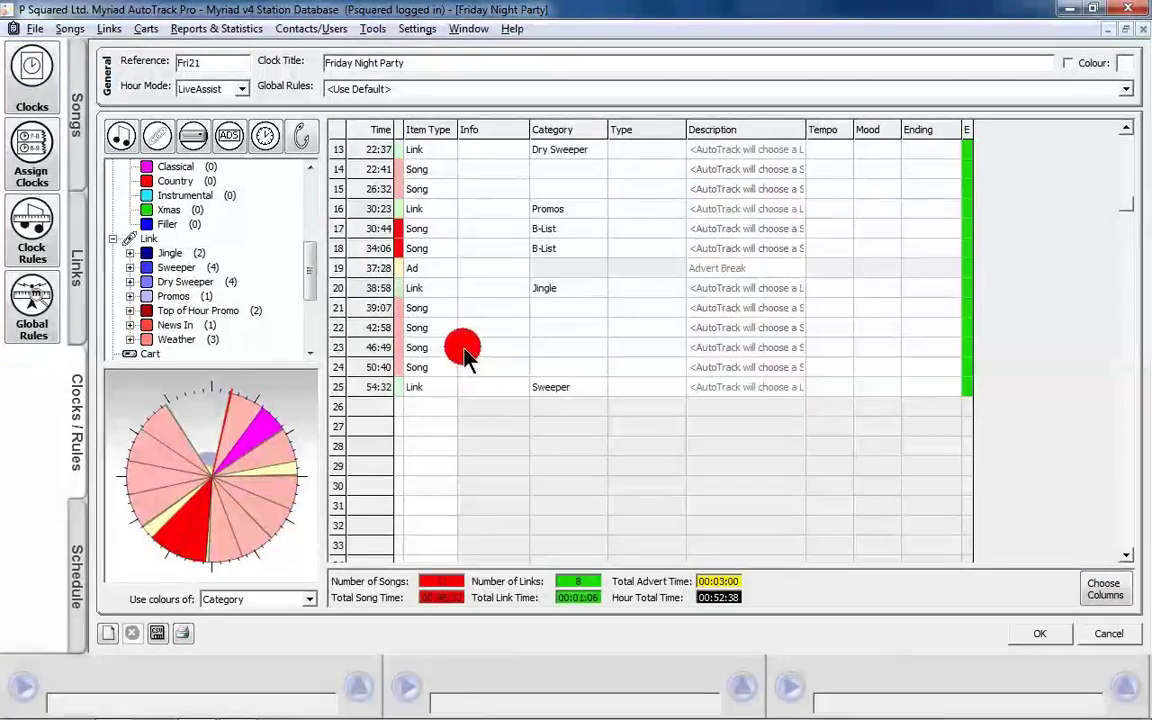
pyautogui.click(380, 310)
pyautogui.keyDown('shift'); pyautogui.click(376, 350); pyautogui.keyUp('shift')
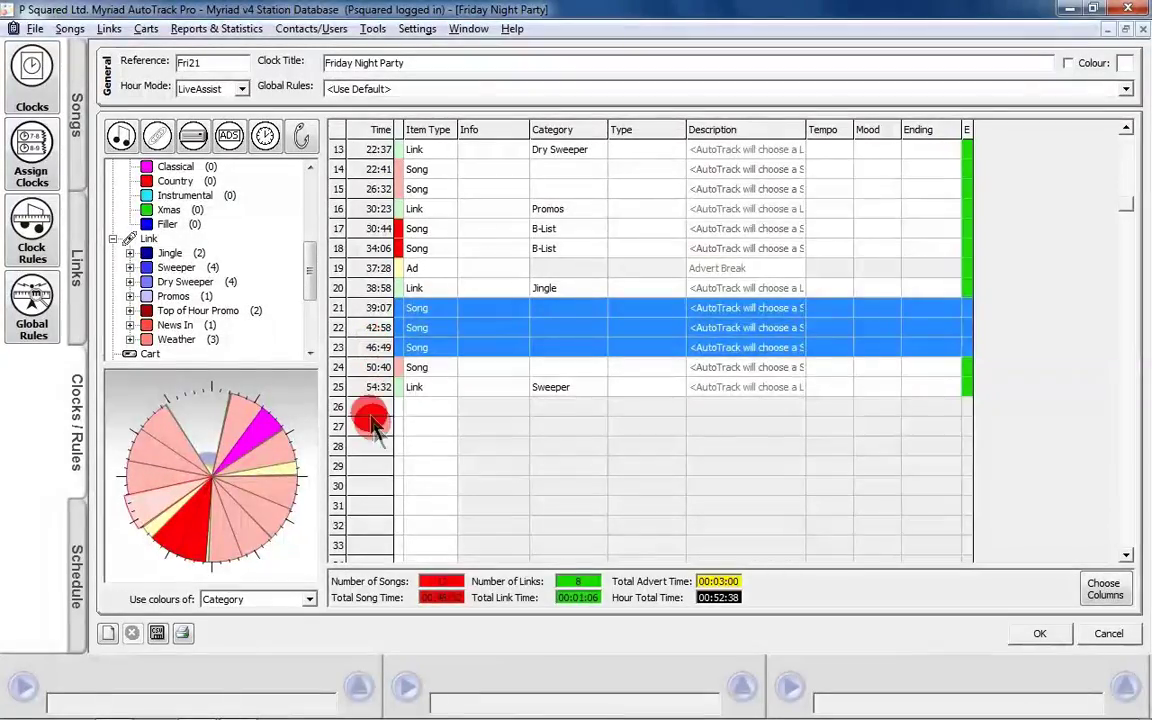
pyautogui.click(373, 390)
pyautogui.click(376, 406)
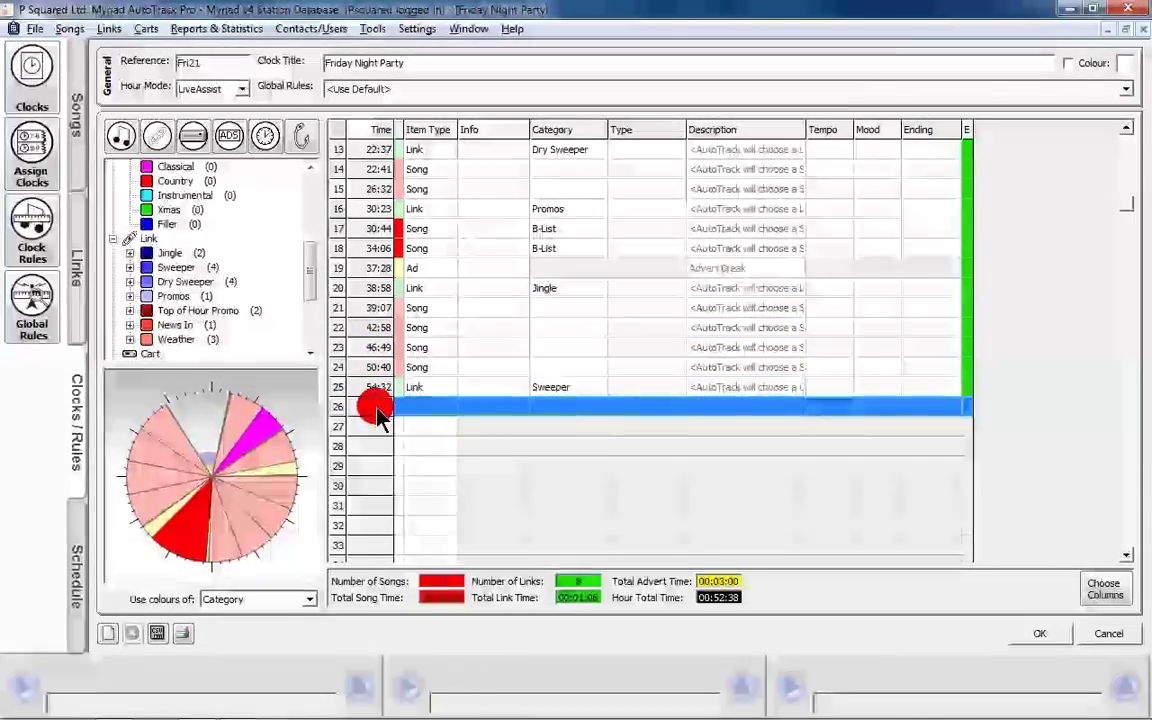
pyautogui.hotkey('ctrl', 'v')
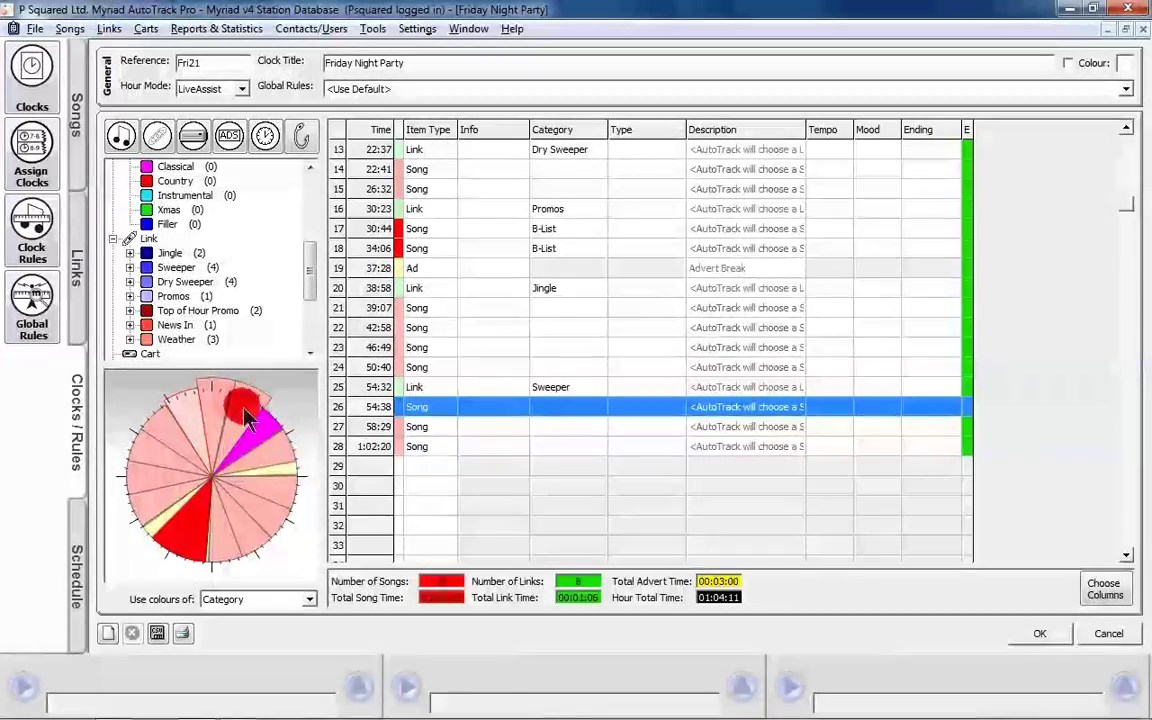
pyautogui.click(415, 467)
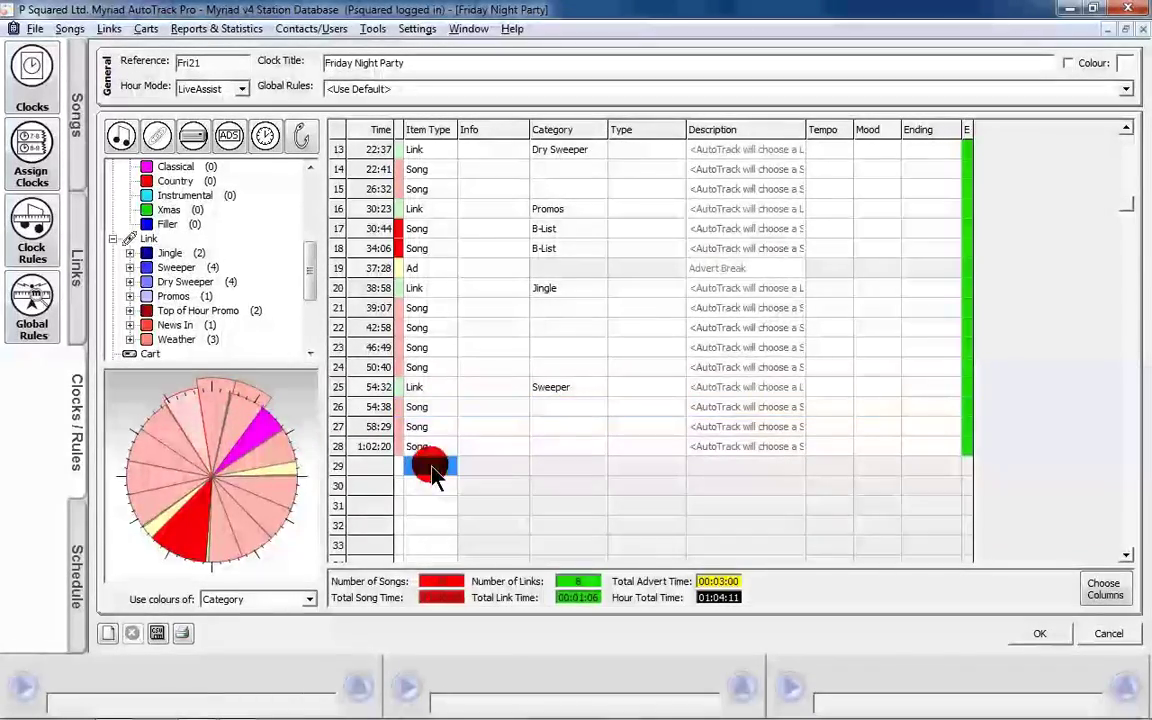
pyautogui.click(113, 140)
pyautogui.click(113, 140)
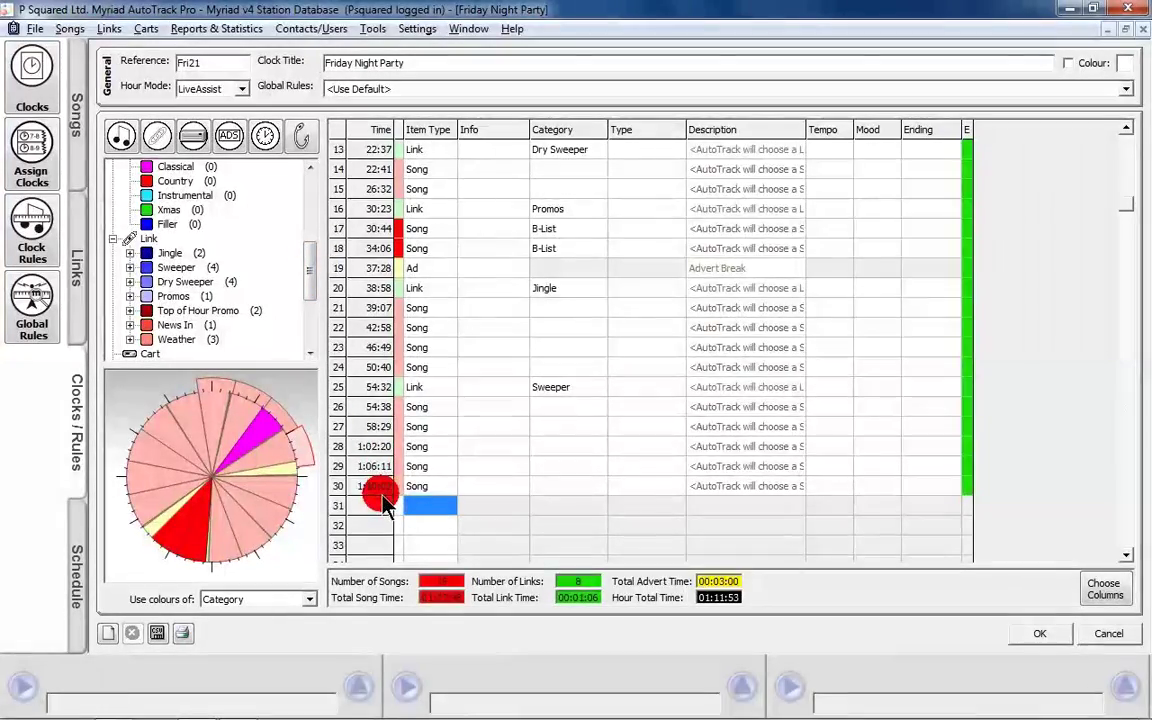
pyautogui.scroll(1, 405, 466)
pyautogui.scroll(3, 410, 466)
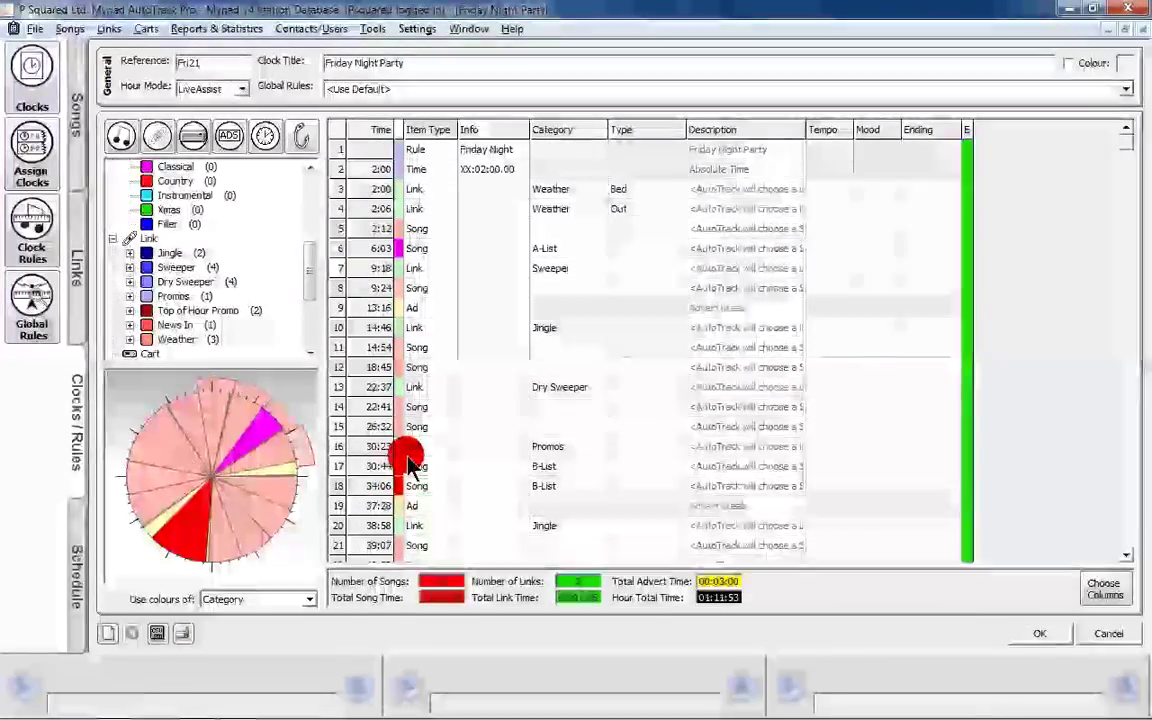
pyautogui.scroll(-5, 408, 466)
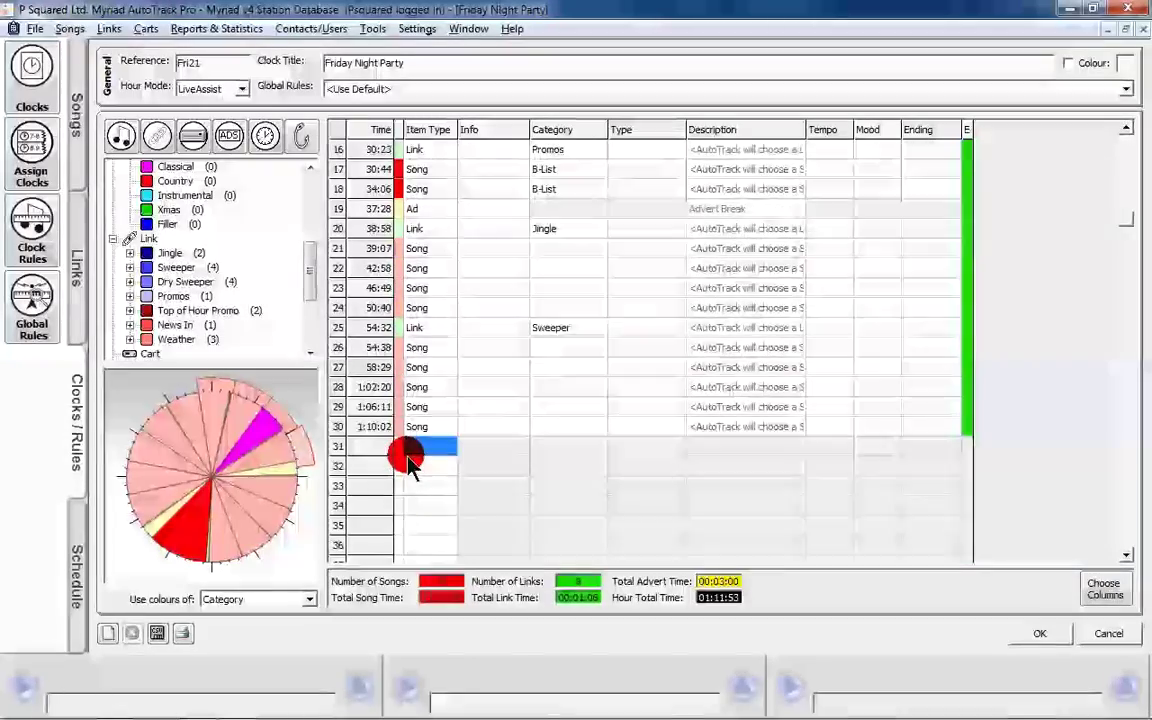
pyautogui.scroll(5, 408, 466)
pyautogui.scroll(-4, 408, 466)
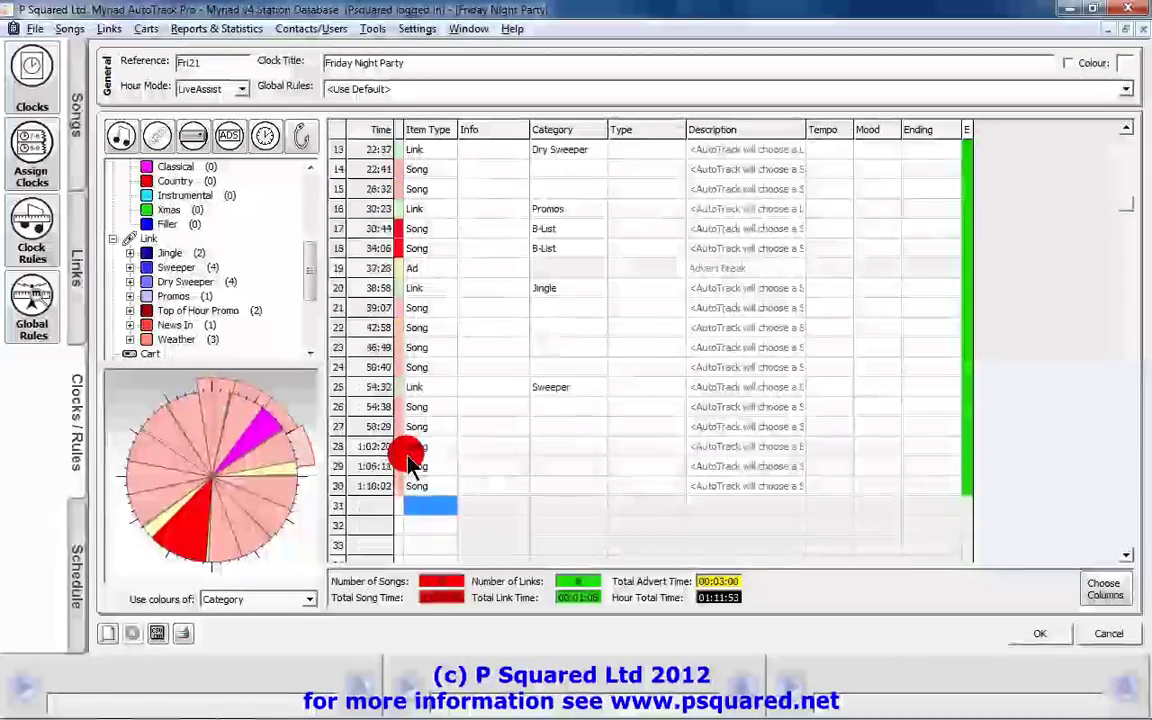
pyautogui.scroll(4, 408, 466)
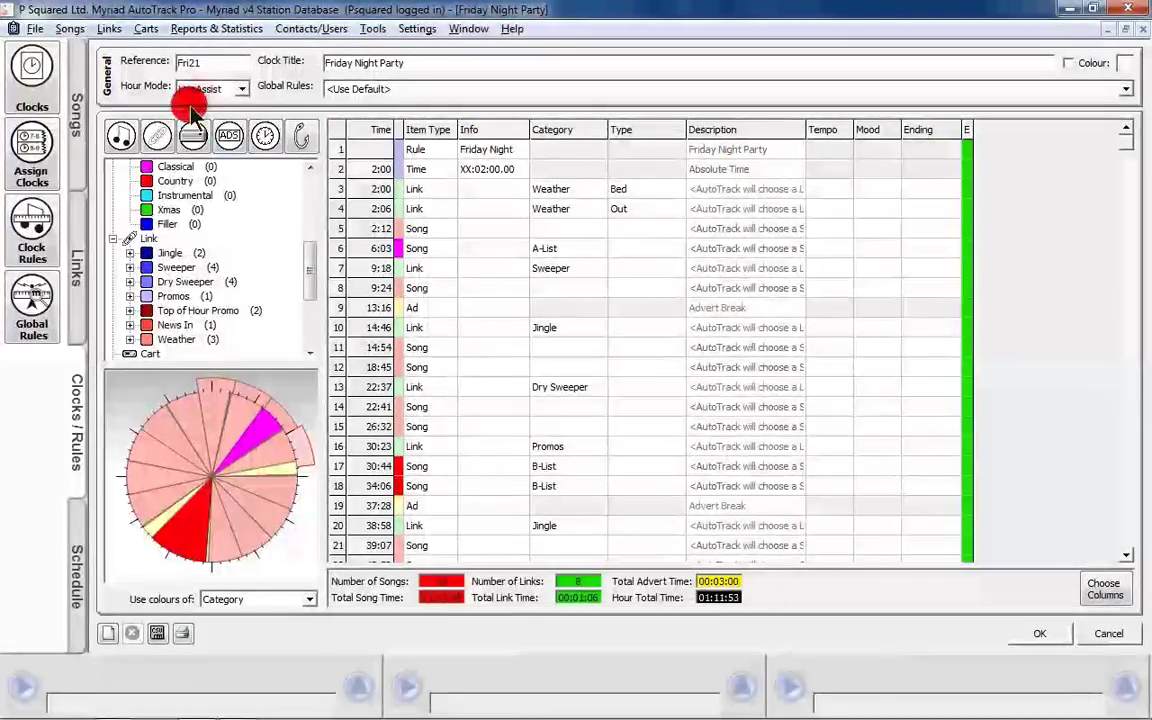
pyautogui.click(244, 90)
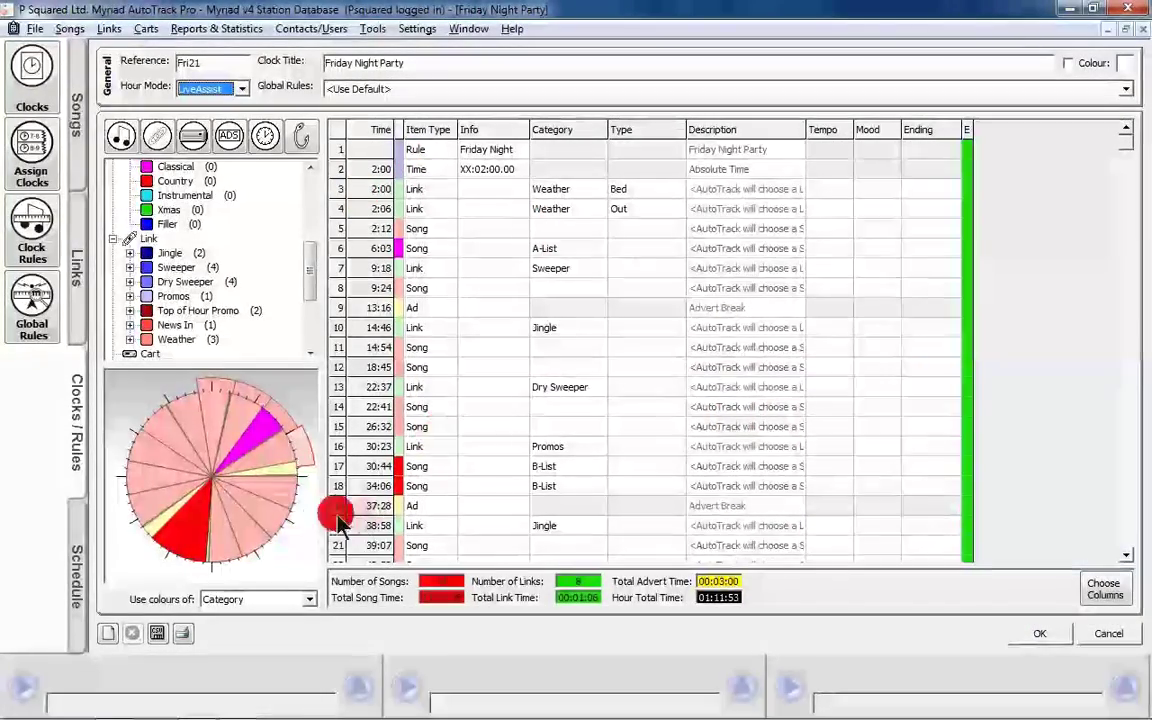
pyautogui.click(310, 599)
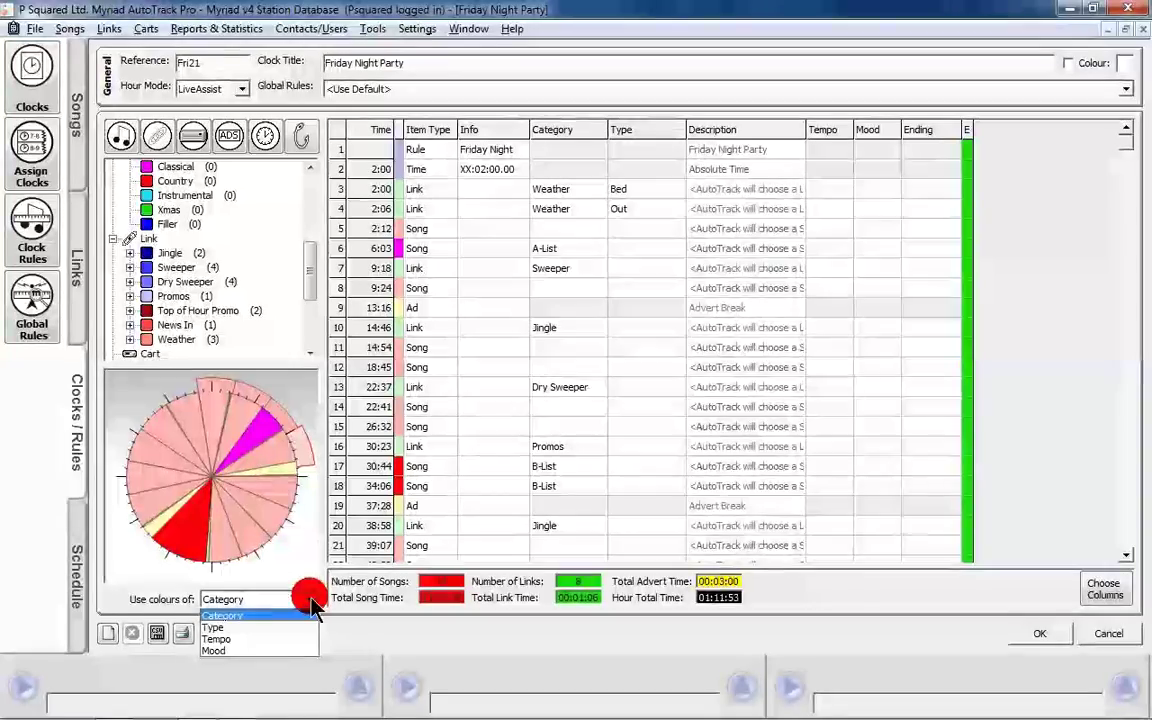
pyautogui.click(287, 639)
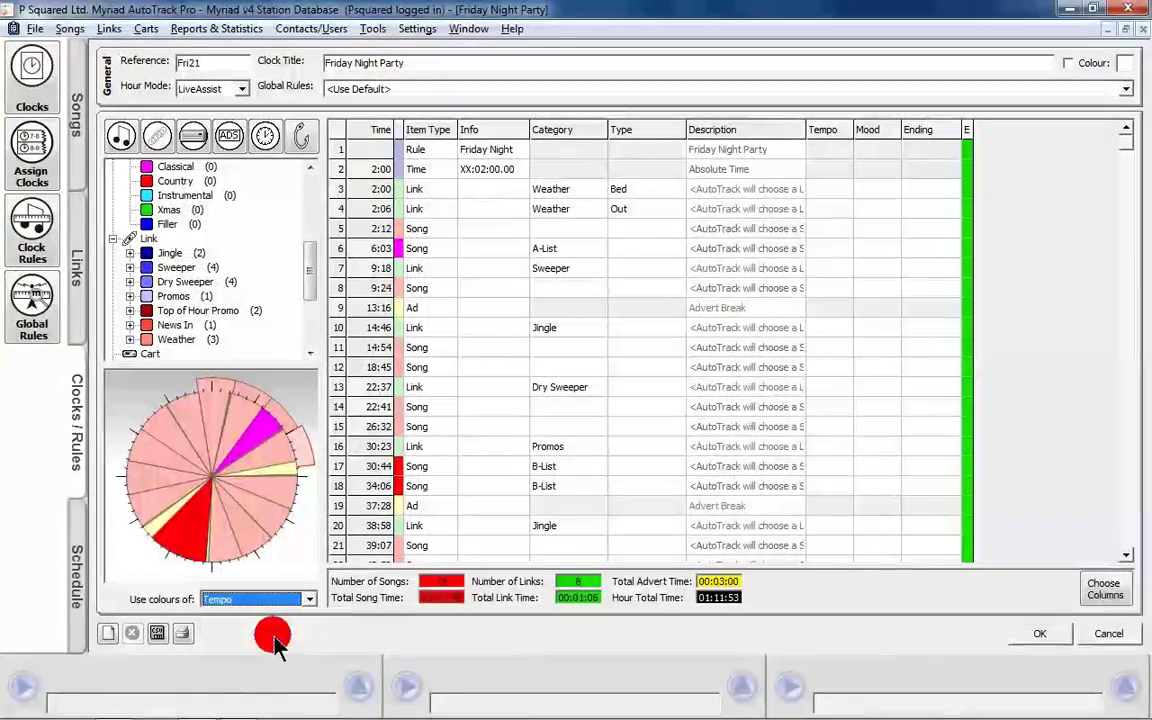
pyautogui.click(290, 597)
pyautogui.click(285, 652)
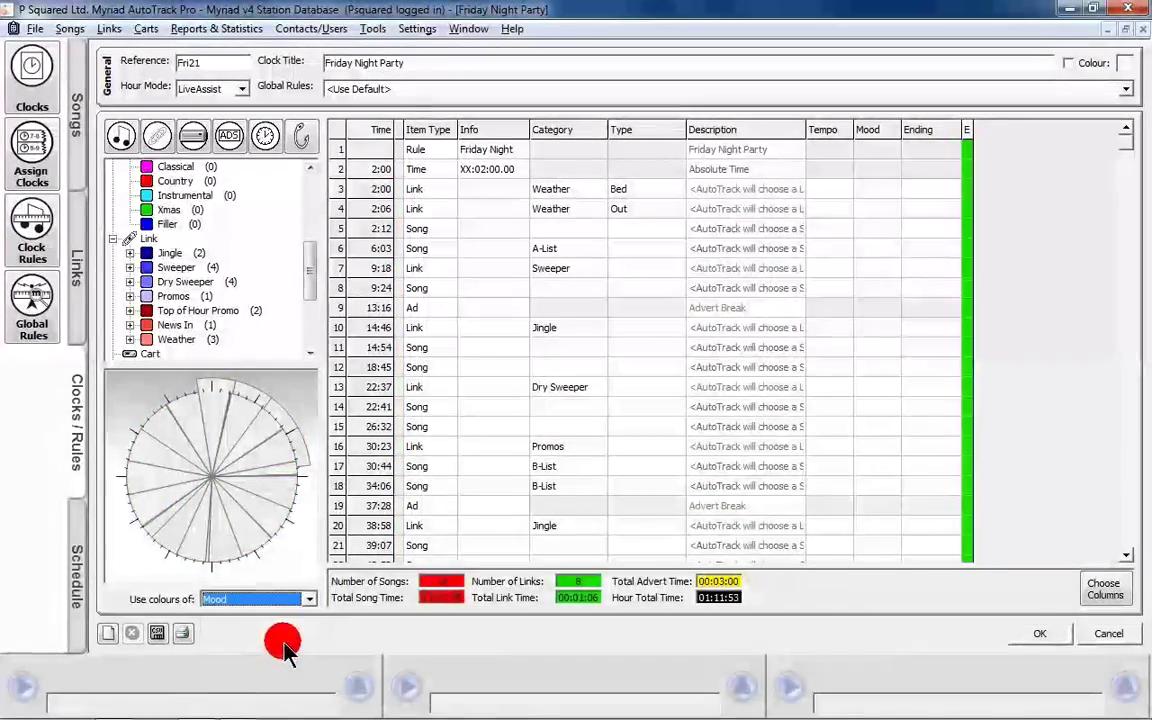
pyautogui.click(313, 604)
pyautogui.click(280, 622)
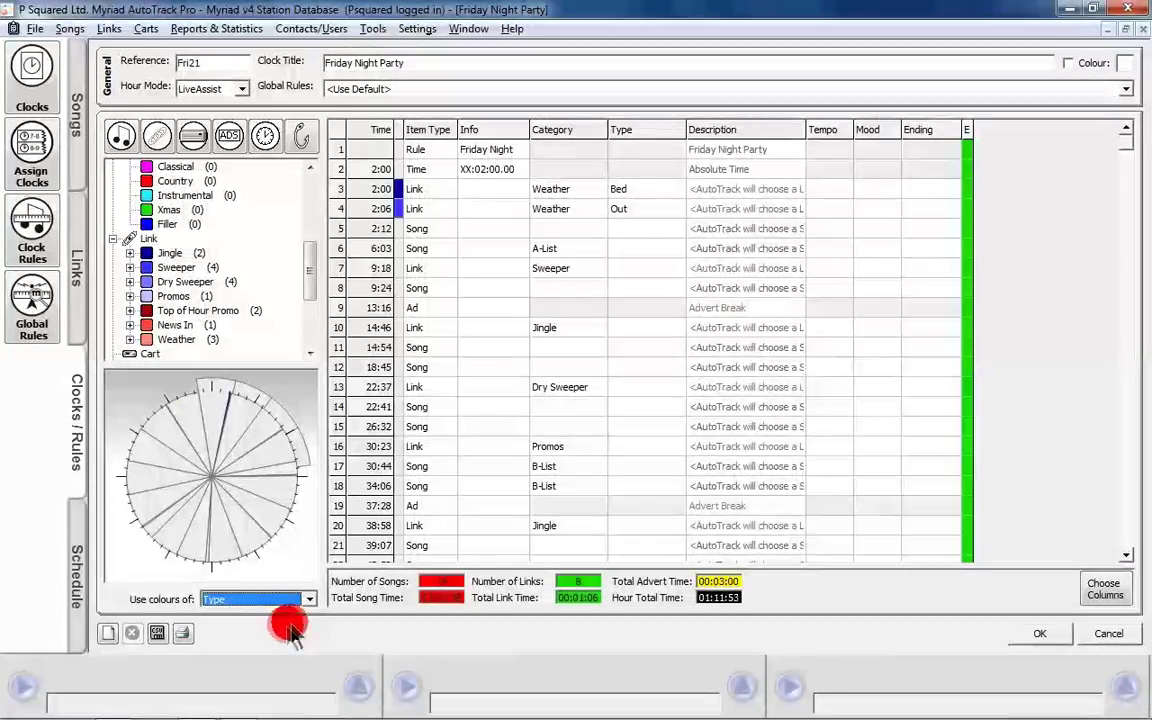
pyautogui.click(307, 604)
pyautogui.click(290, 612)
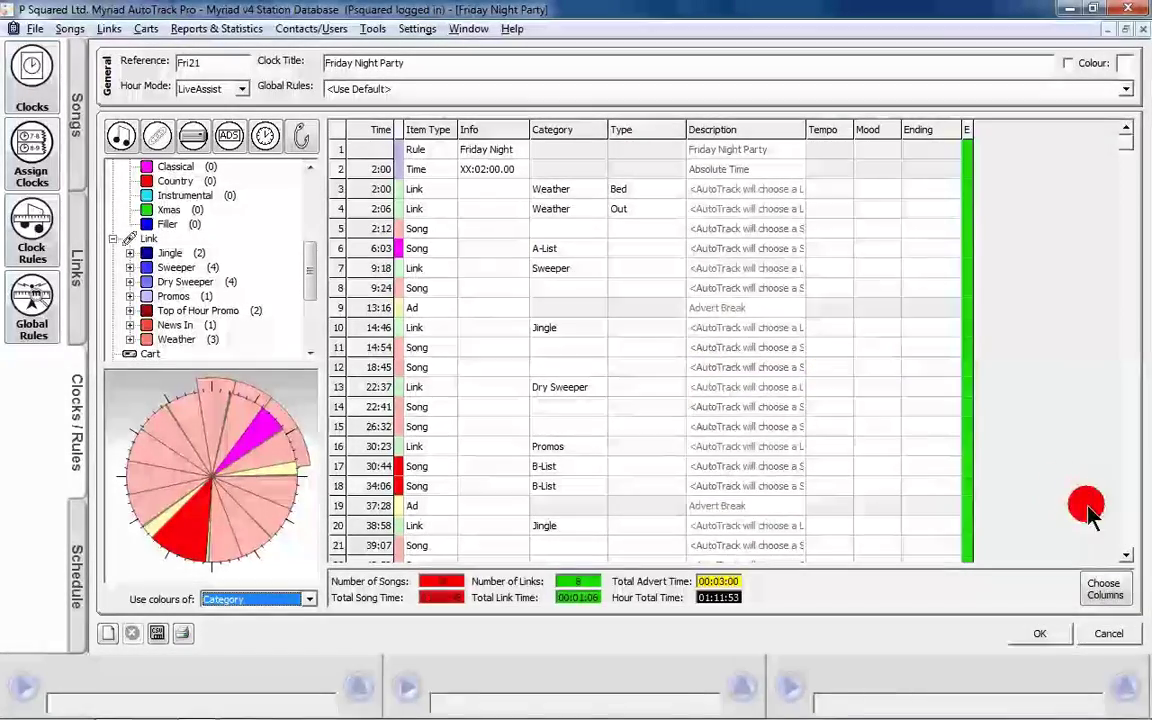
# - Accept the column settings unchanged and open row 3's Tempo restriction choices
pyautogui.click(1095, 592)
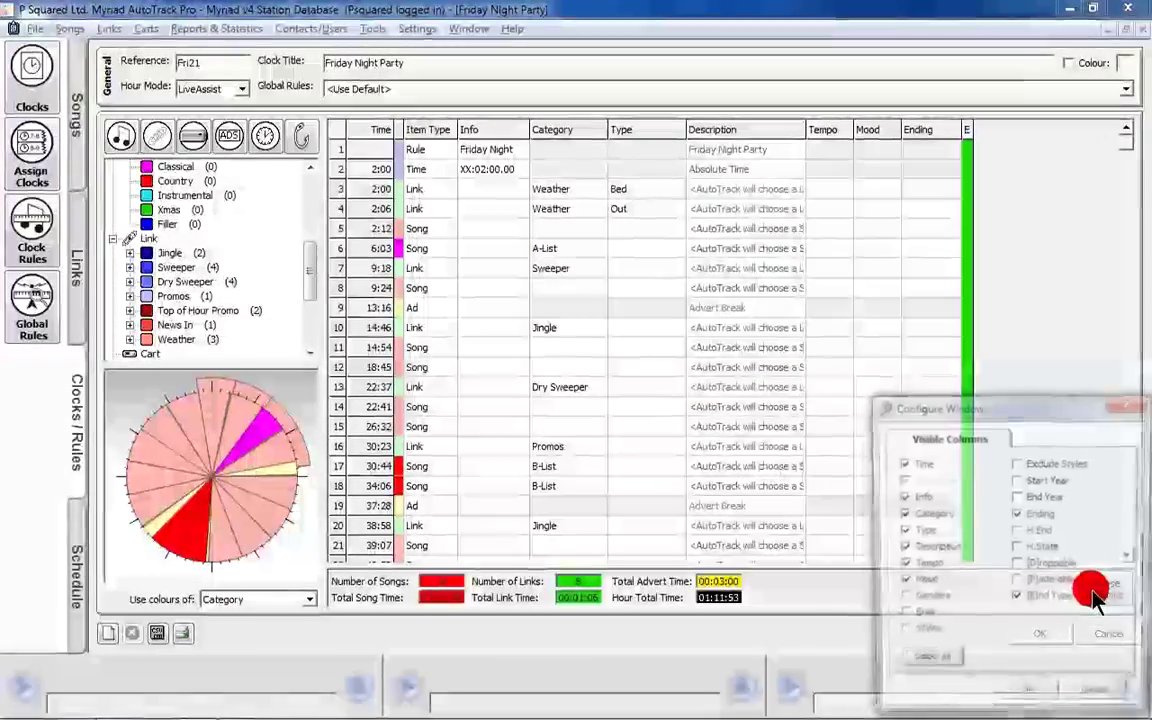
pyautogui.moveTo(1031, 411); pyautogui.dragTo(886, 197)
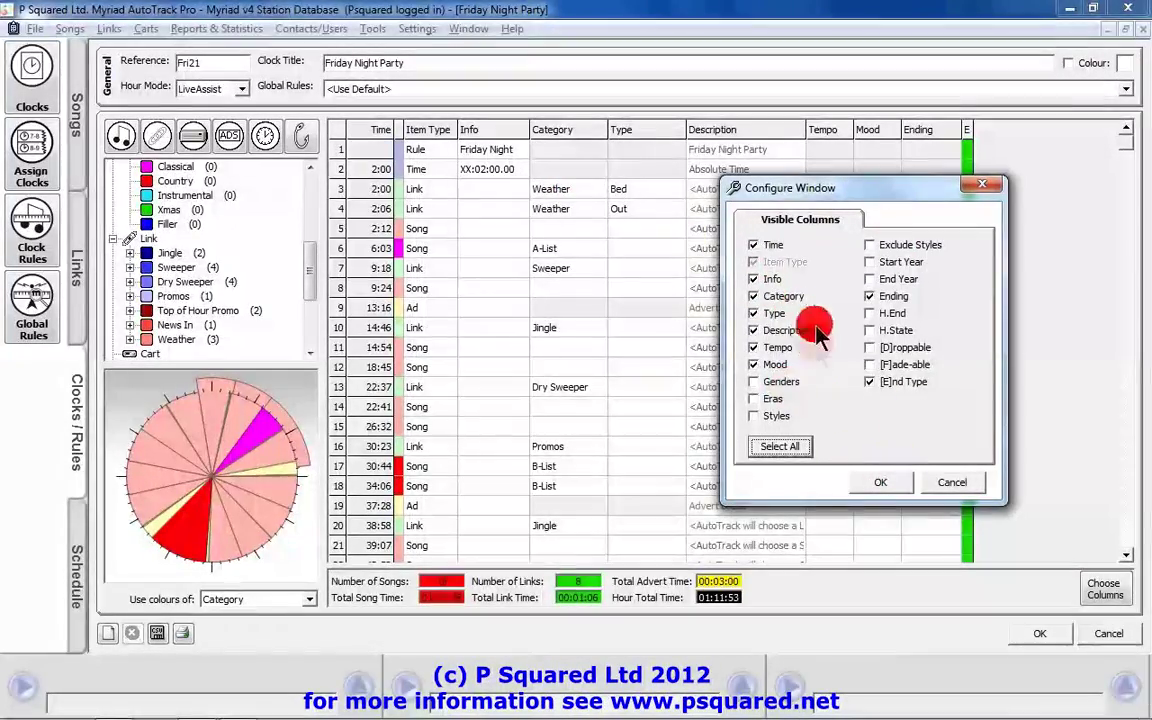
pyautogui.click(887, 483)
pyautogui.doubleClick(828, 189)
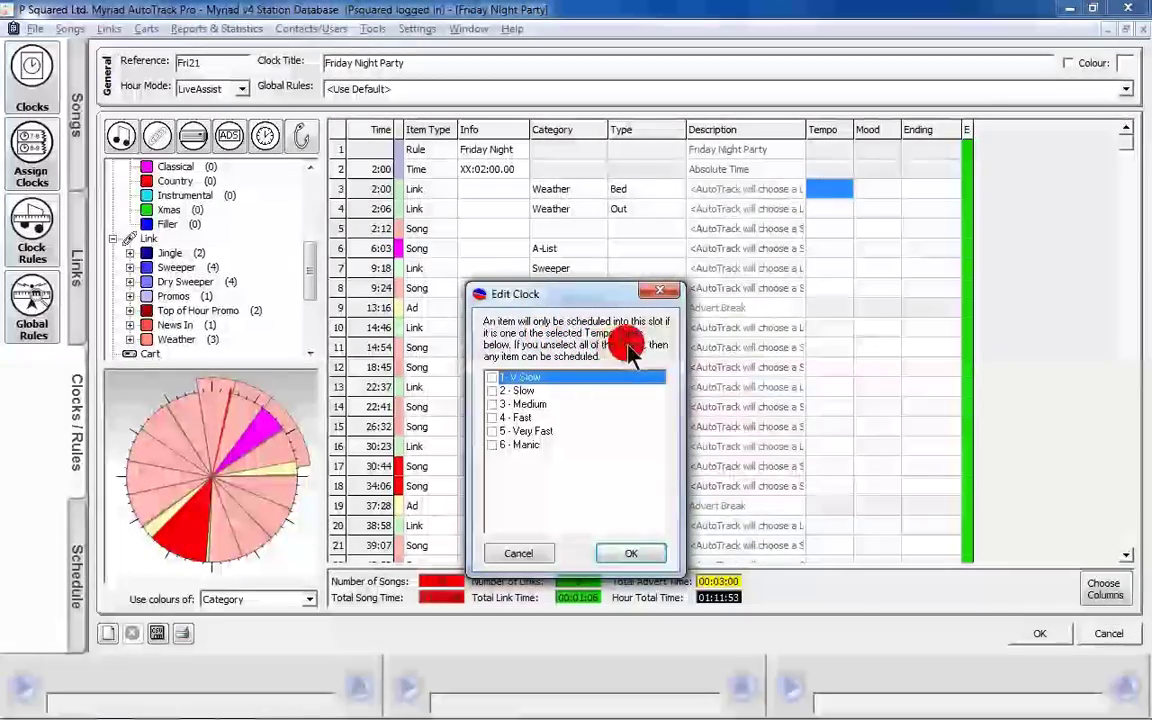
# - Restrict row 3's link to Fast, Very Fast and Manic tempos
pyautogui.click(491, 417)
pyautogui.click(491, 430)
pyautogui.click(491, 444)
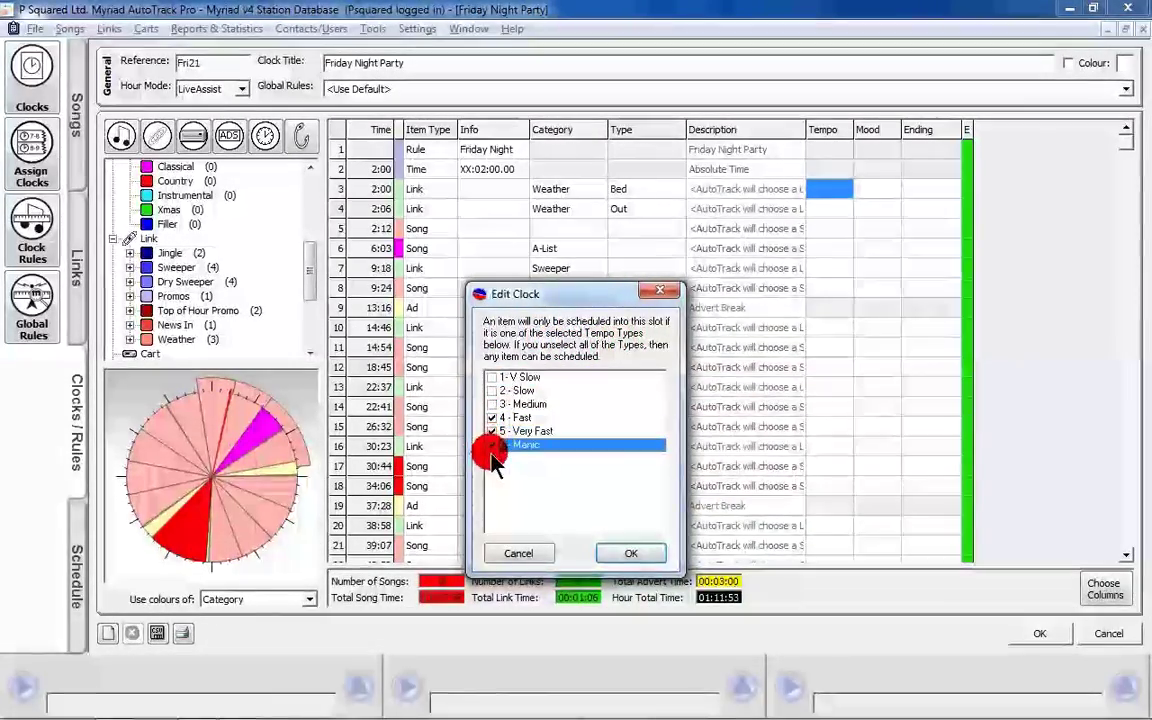
pyautogui.click(615, 553)
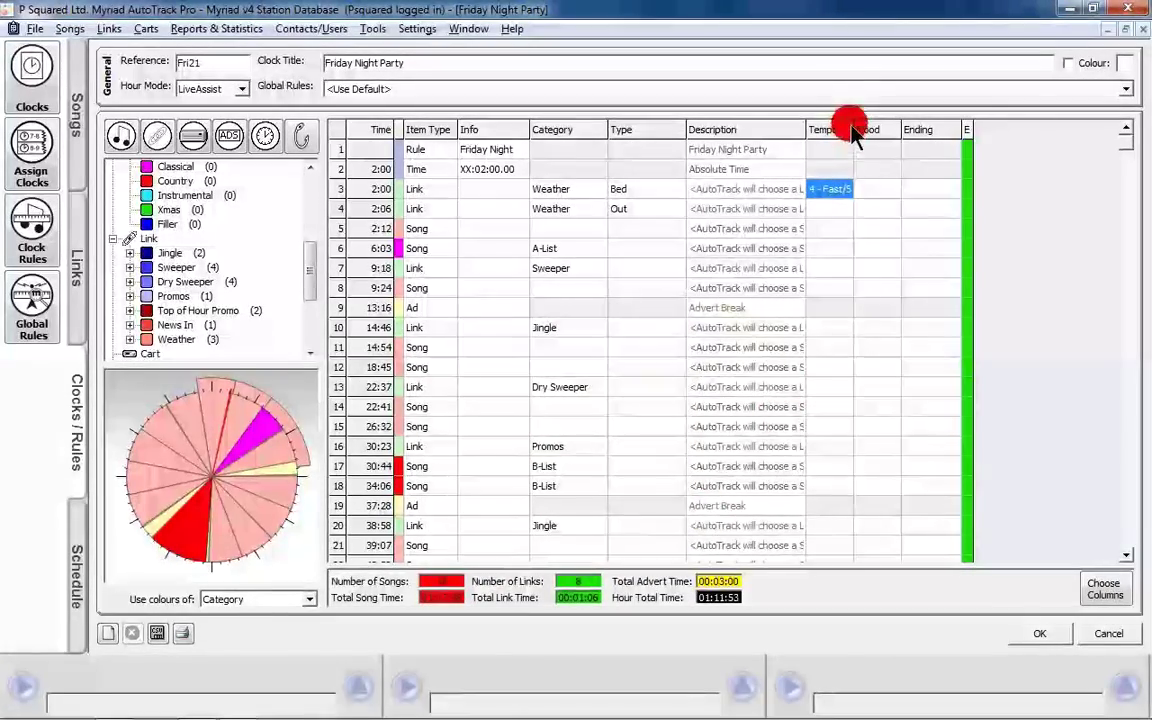
# - Try moving the 18:45 song in row 12 up toward row 8
pyautogui.click(335, 368)
pyautogui.rightClick(343, 368)
pyautogui.click(352, 368)
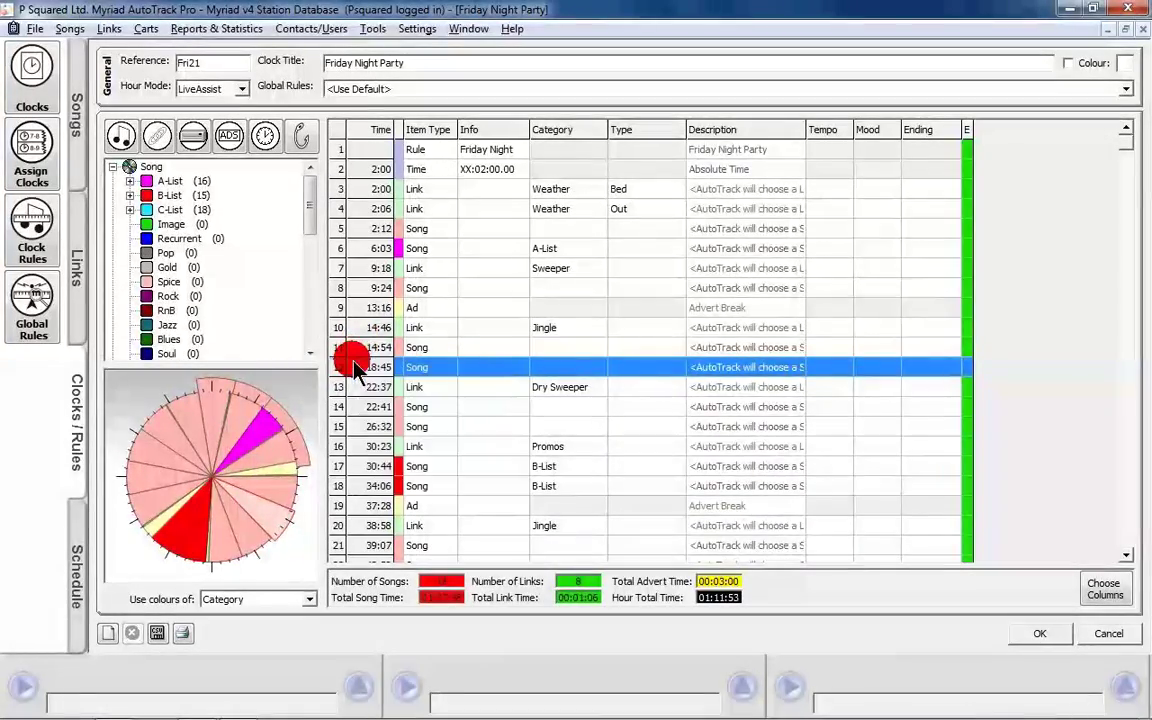
pyautogui.rightClick(352, 367)
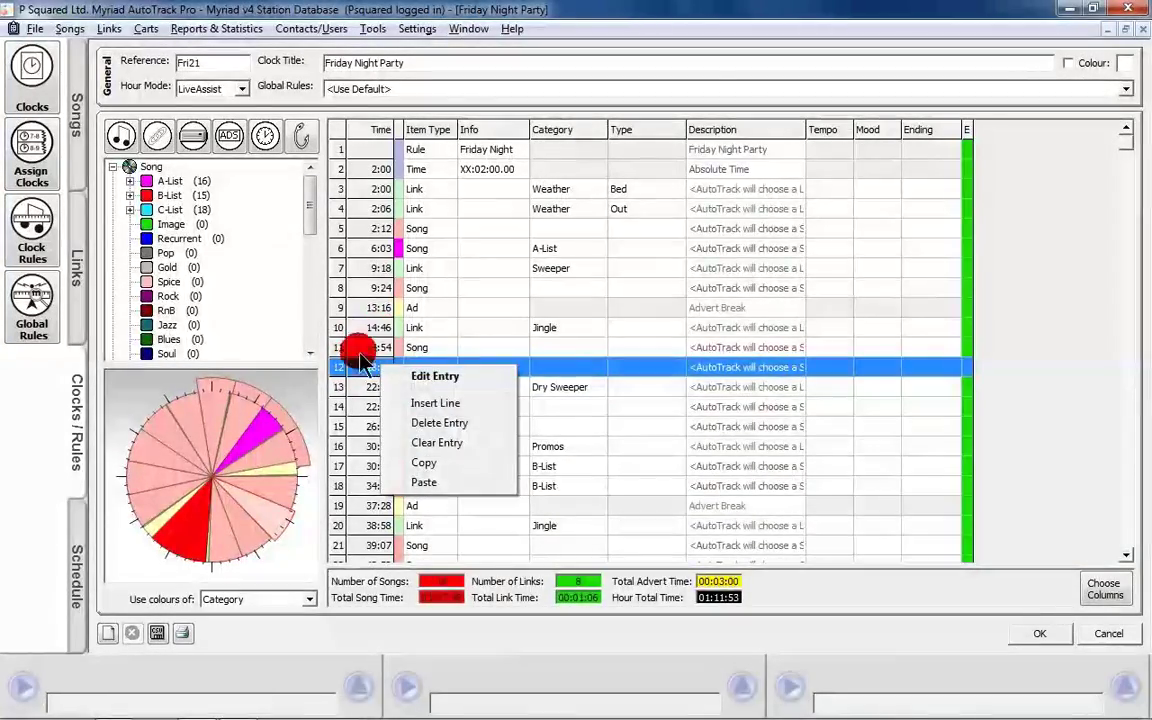
pyautogui.moveTo(334, 360); pyautogui.dragTo(348, 286)
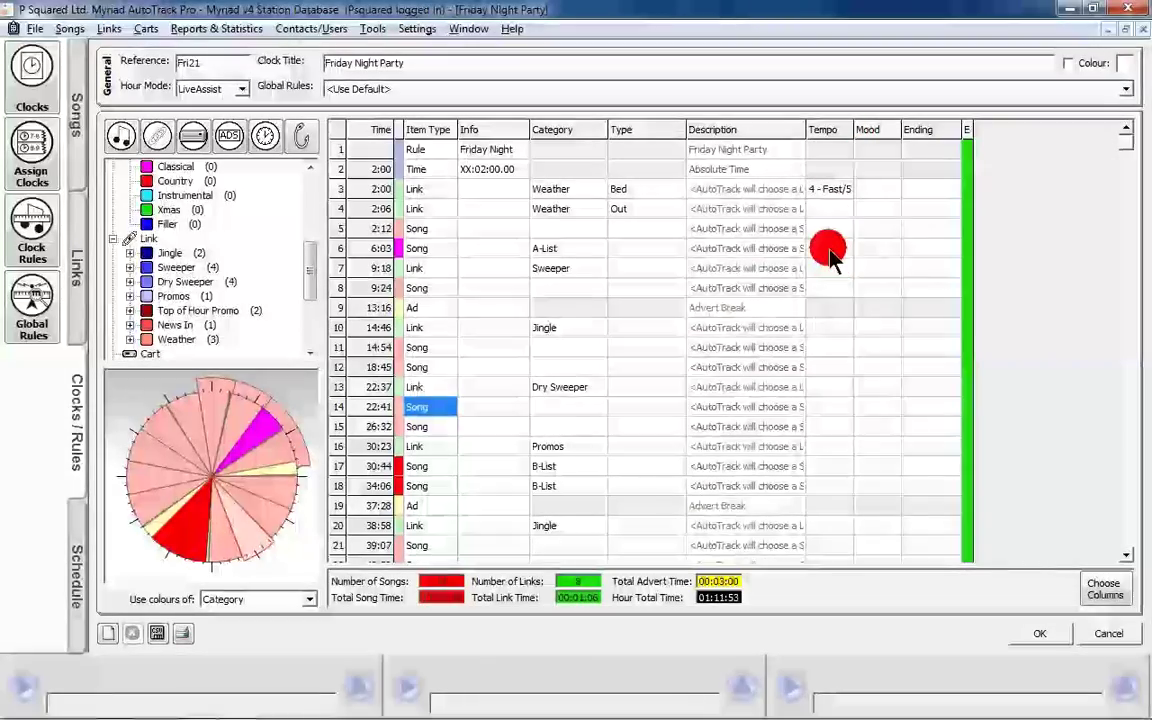
# - Clear row 3's tempo restriction and save the Friday Night Party clock
pyautogui.doubleClick(820, 190)
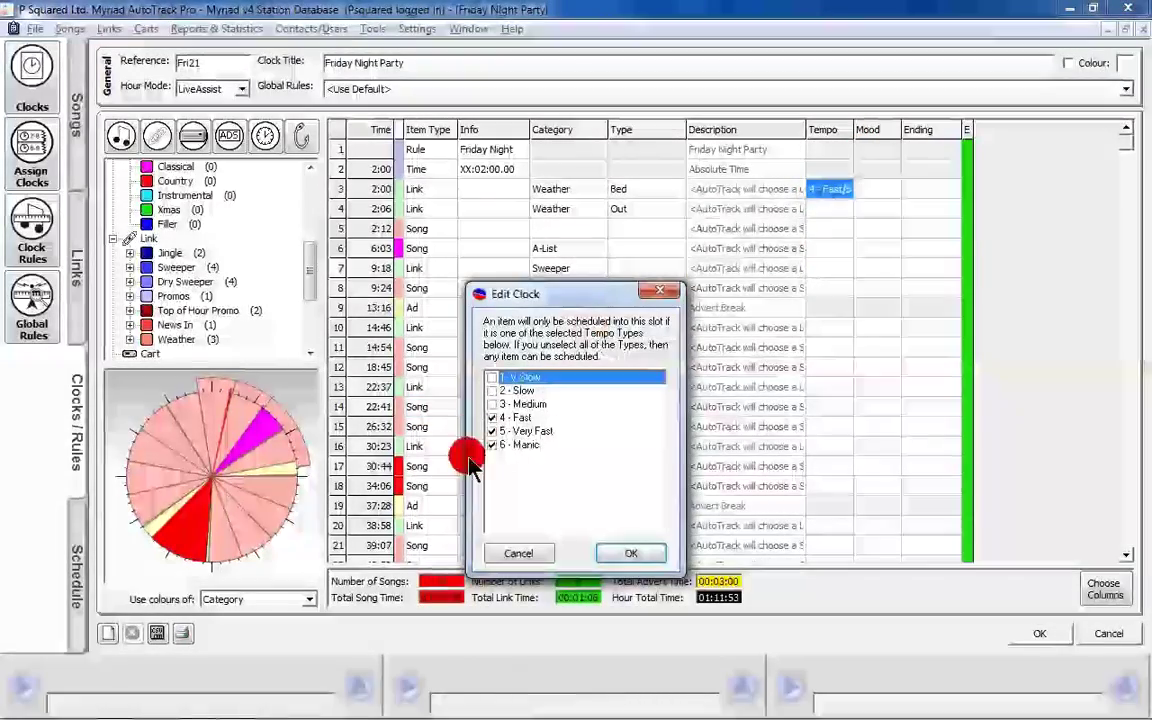
pyautogui.click(491, 417)
pyautogui.click(491, 430)
pyautogui.click(491, 444)
pyautogui.click(631, 553)
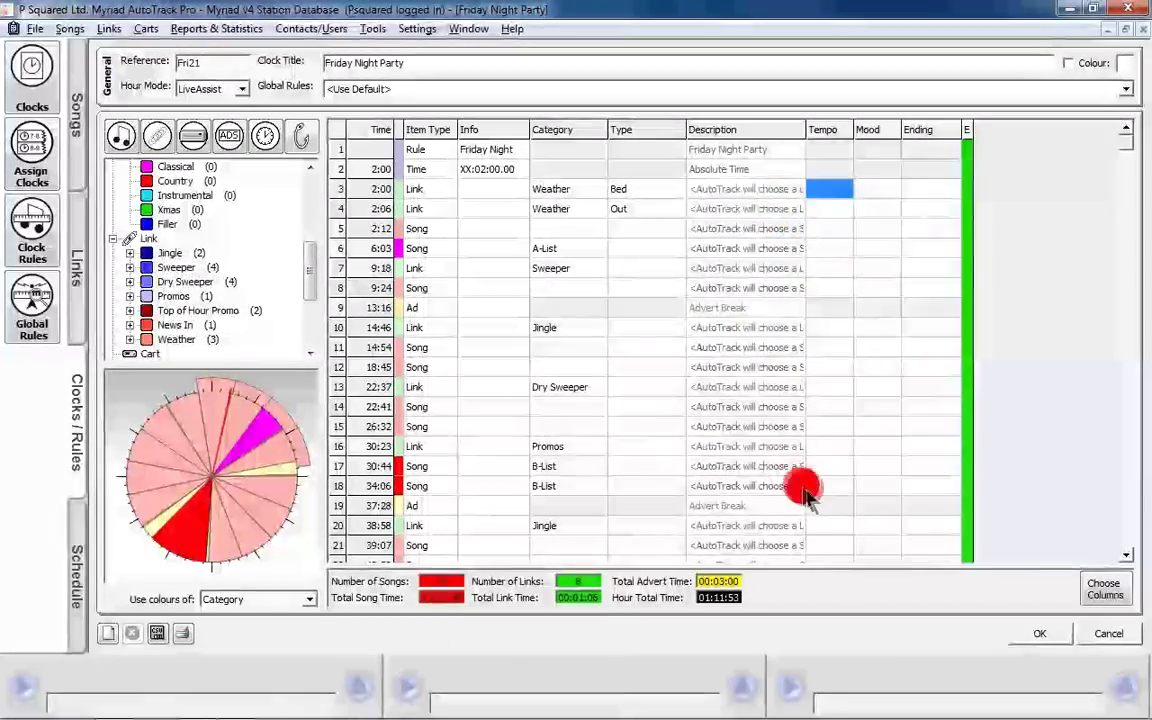
pyautogui.click(1042, 637)
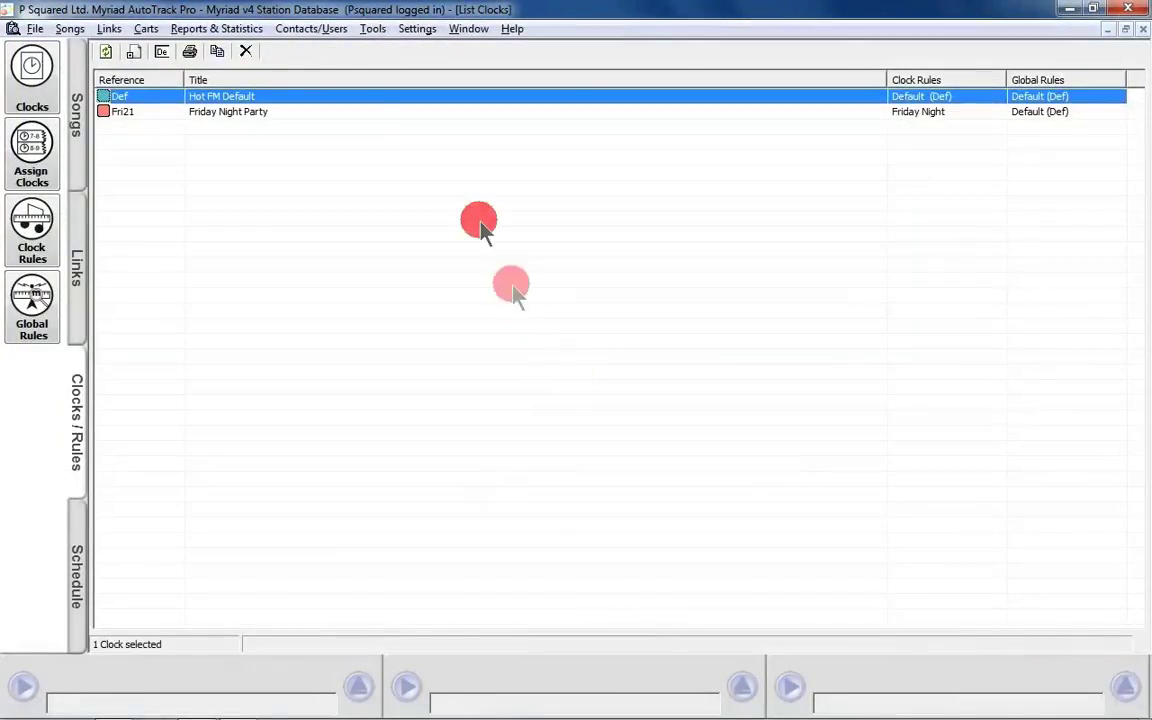
# - Select the Fri21 Friday Night Party clock and bring up its context menu
pyautogui.click(262, 113)
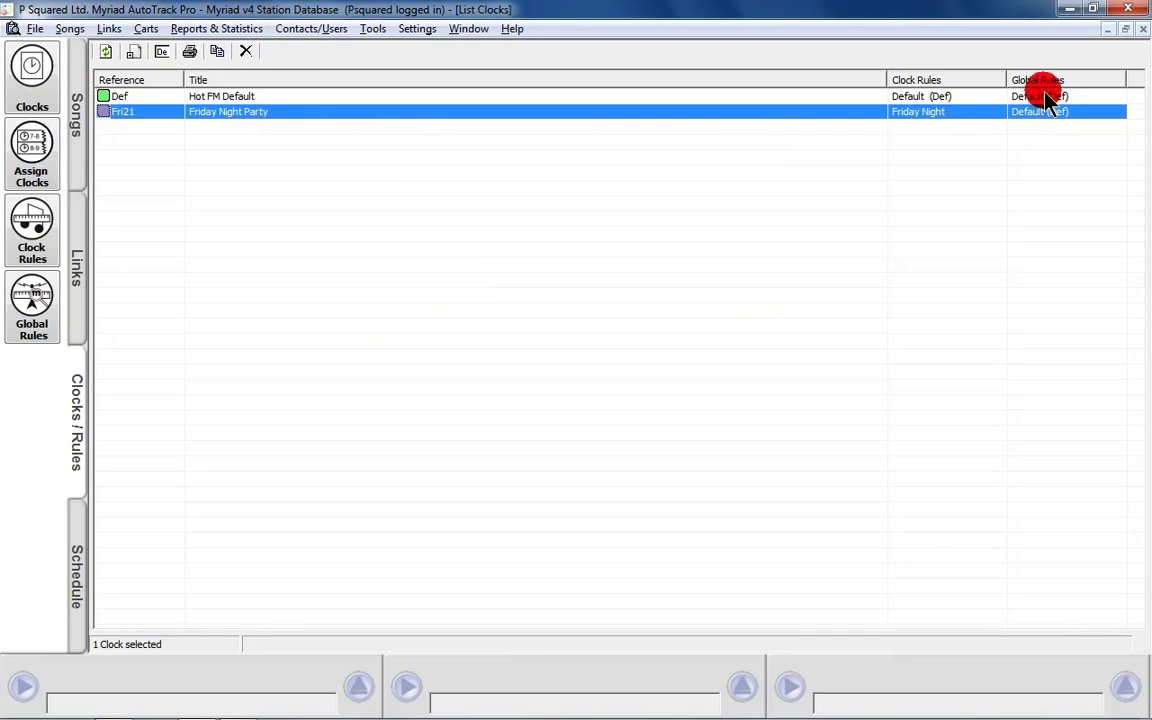
pyautogui.rightClick(461, 116)
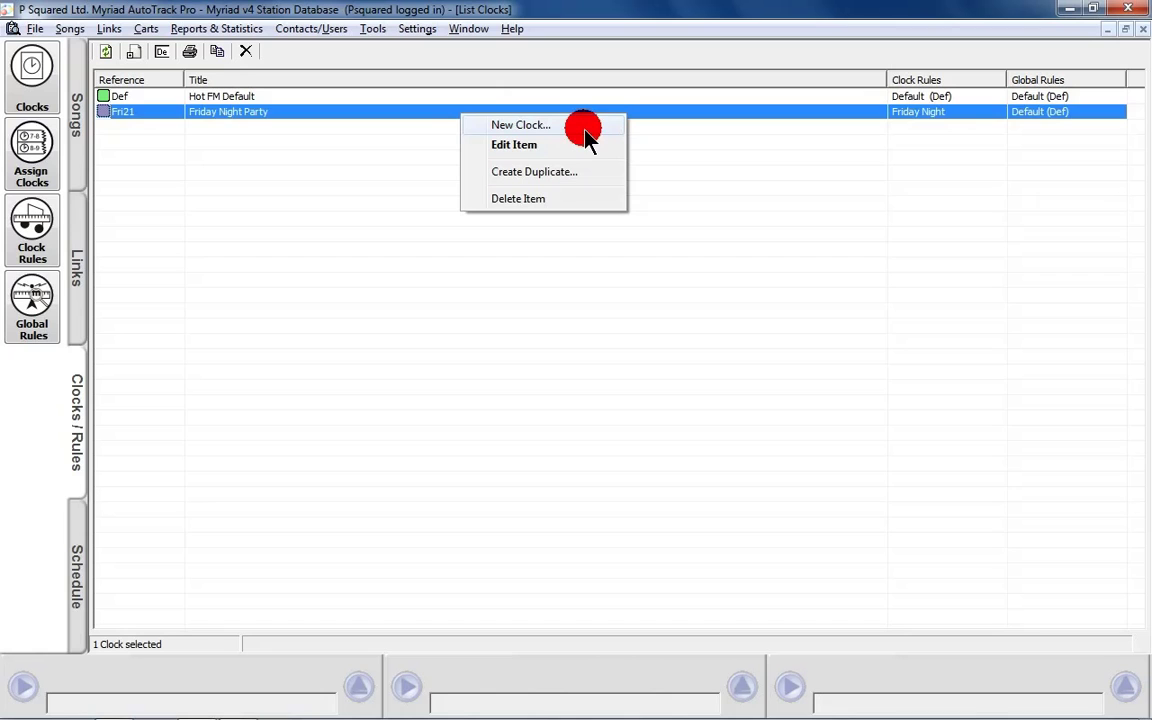
# - Open the Friday Night Party clock editor and cancel without changes
pyautogui.click(538, 150)
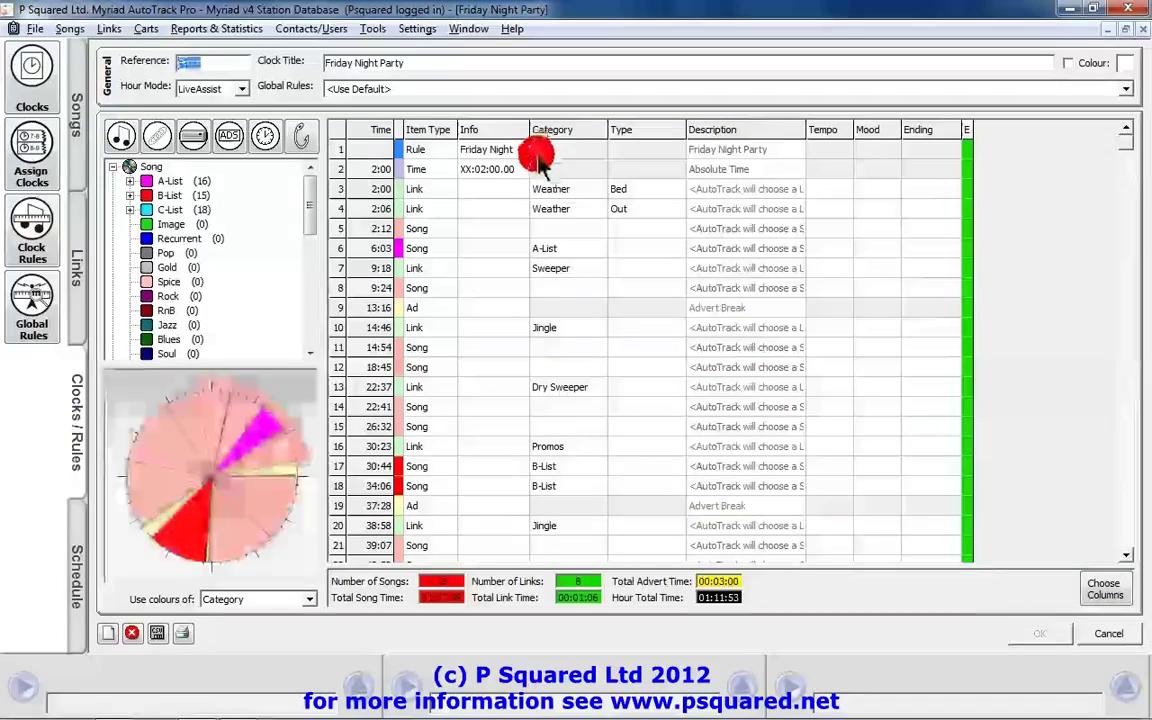
pyautogui.click(490, 152)
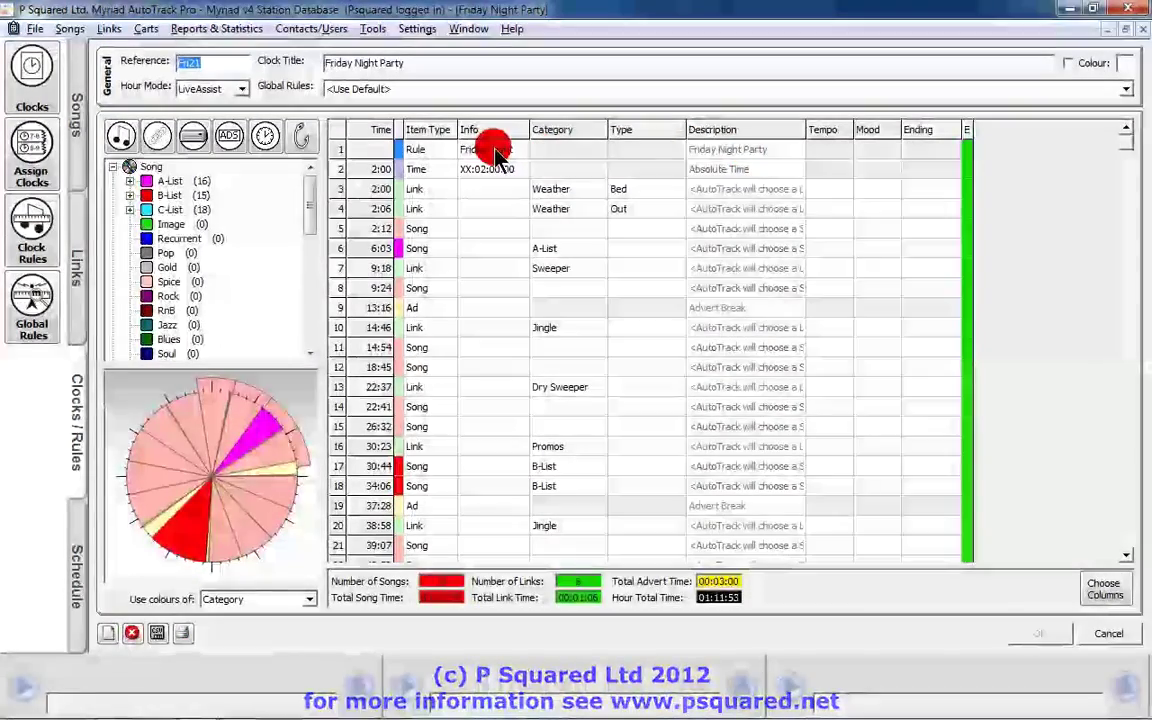
pyautogui.click(1105, 634)
# - Restore the clock list to a floating window and open the Hot FM Default clock
pyautogui.click(208, 104)
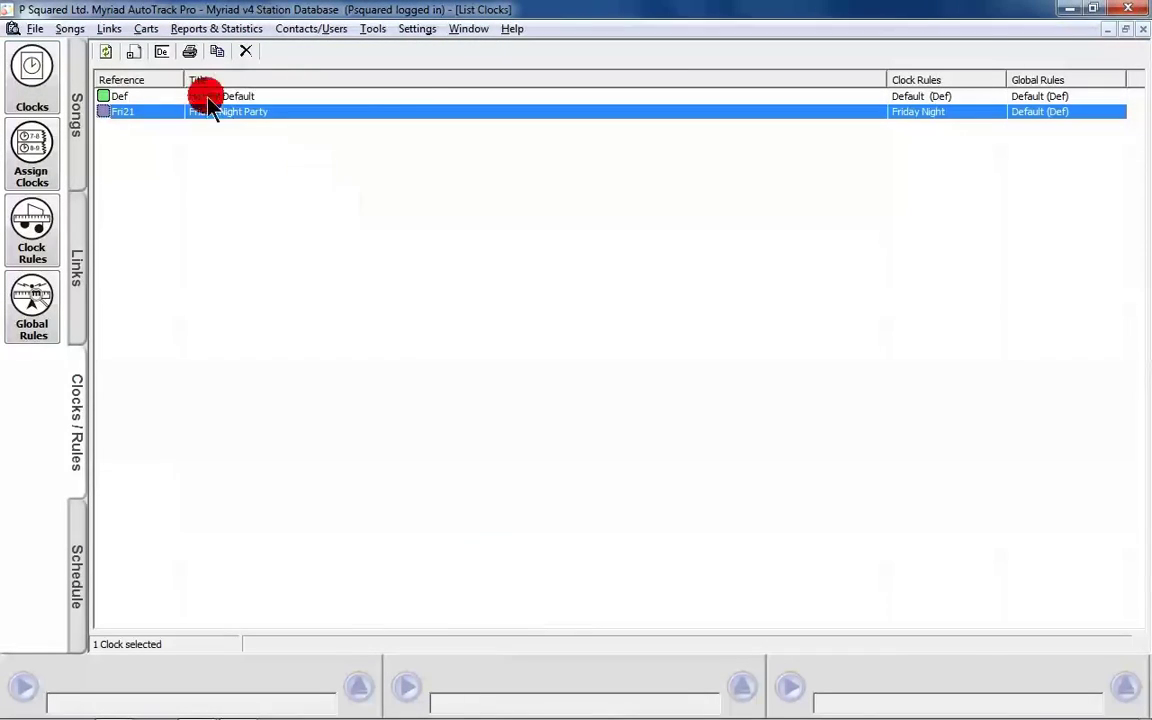
pyautogui.click(1128, 30)
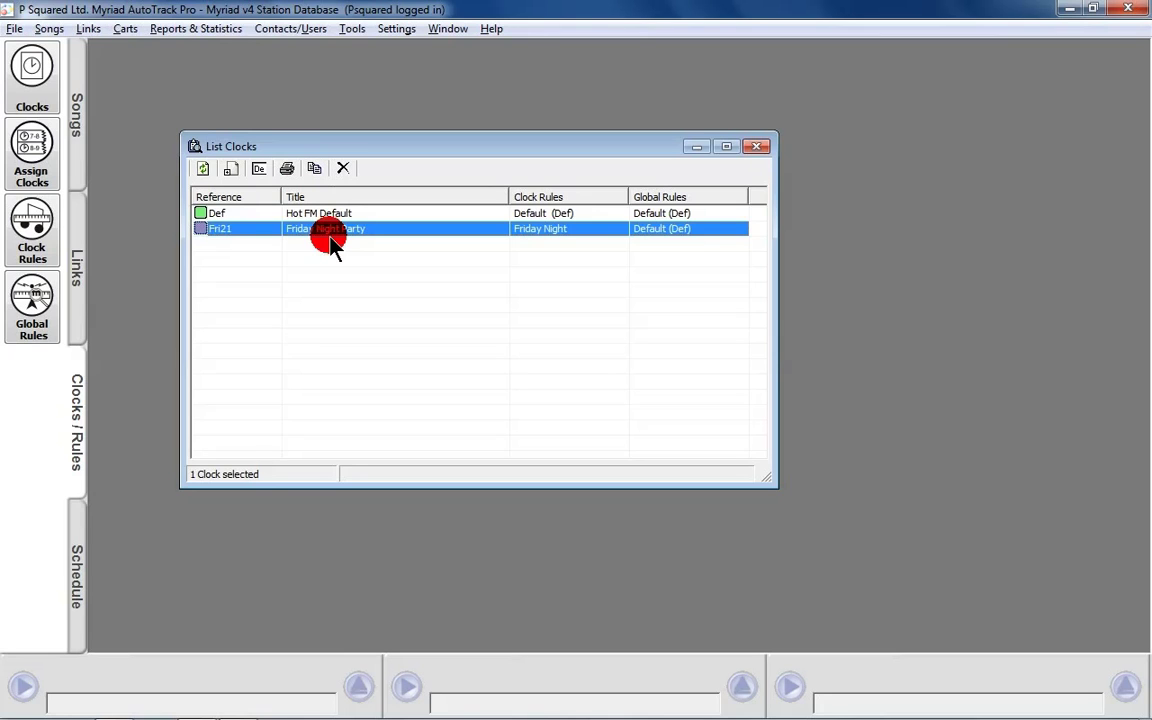
pyautogui.press('Up')
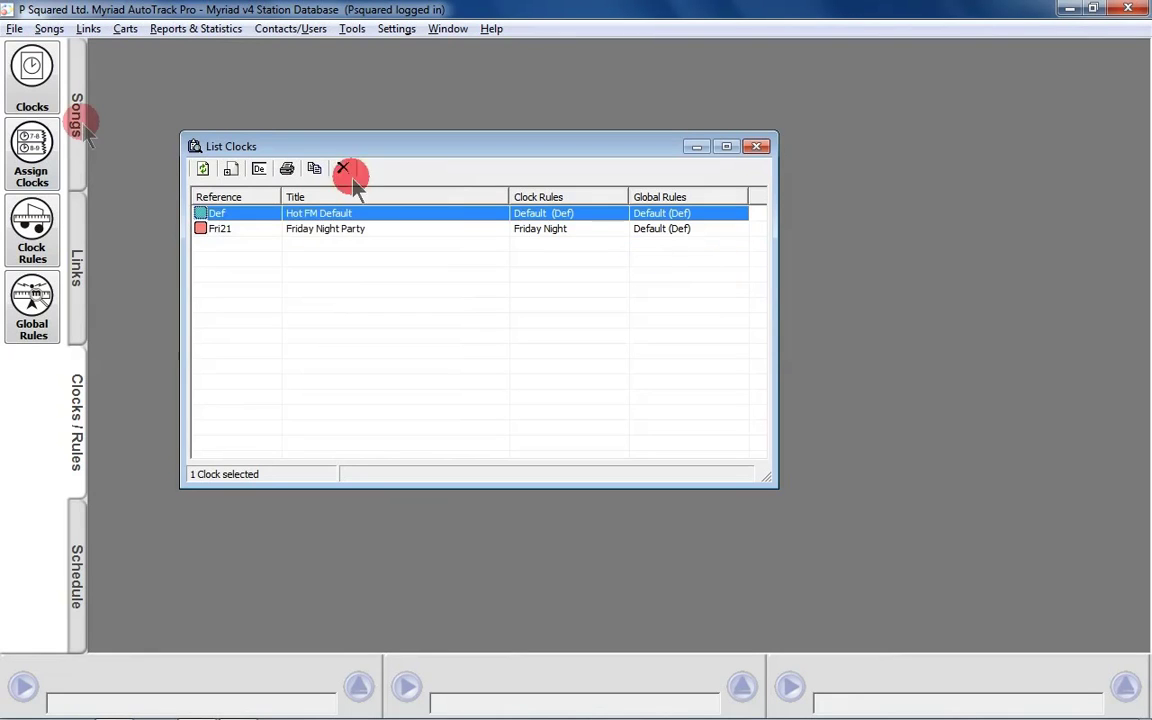
pyautogui.doubleClick(388, 220)
# - Maximise the Hot FM Default clock window and select the first empty row after the last song
pyautogui.doubleClick(532, 180)
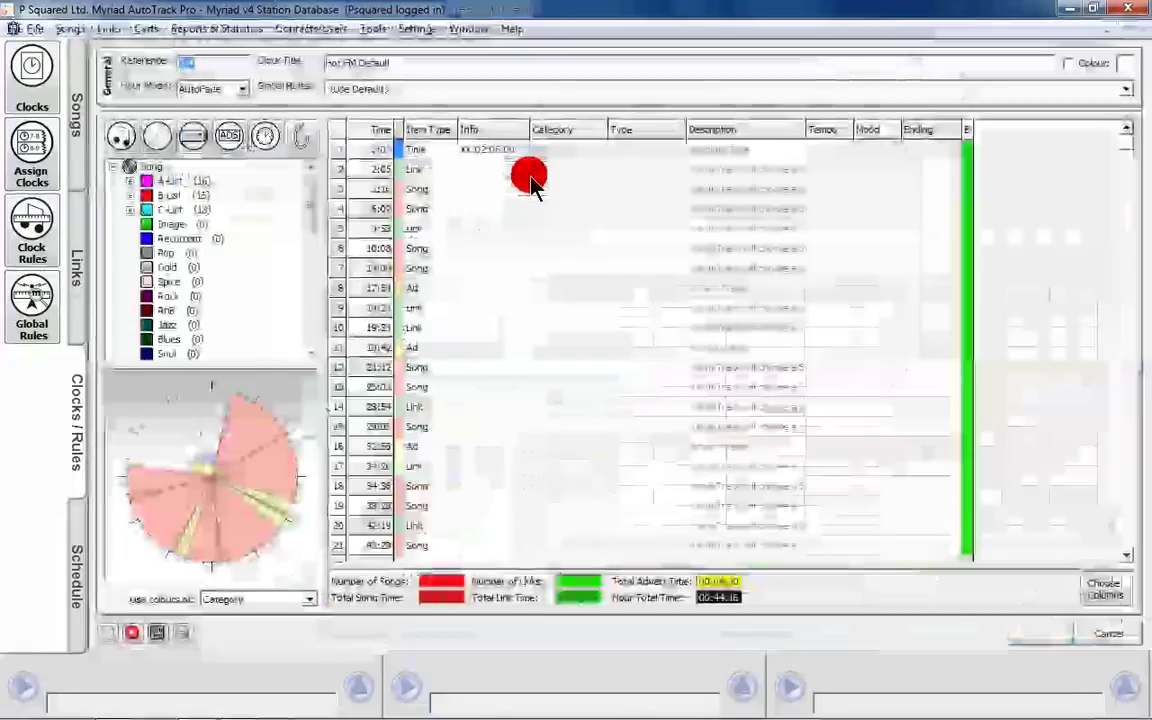
pyautogui.scroll(-5, 450, 270)
pyautogui.scroll(3, 450, 270)
pyautogui.scroll(-2, 450, 270)
pyautogui.scroll(4, 450, 270)
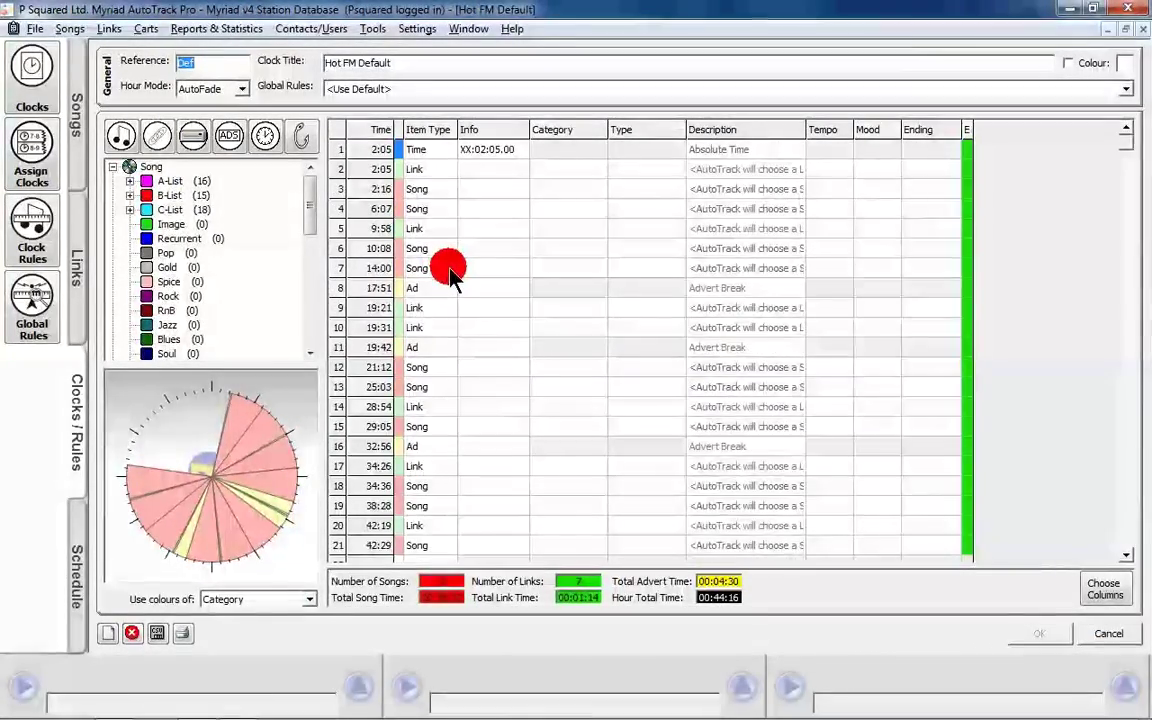
pyautogui.scroll(-4, 450, 270)
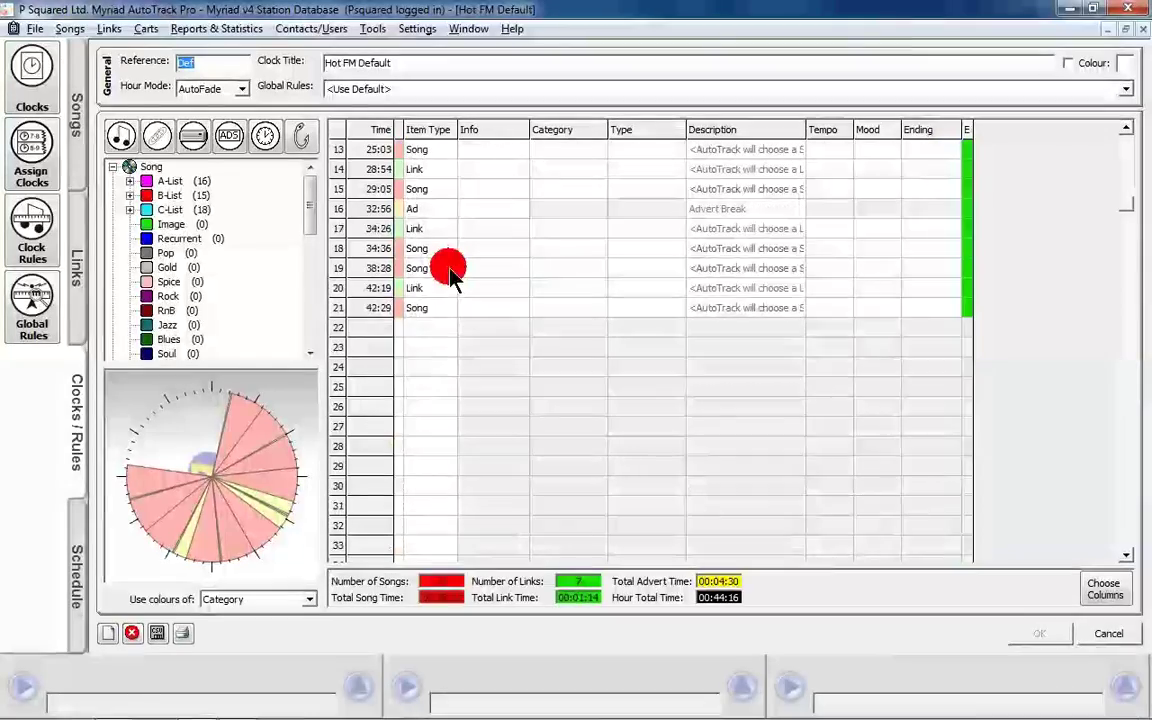
pyautogui.click(338, 330)
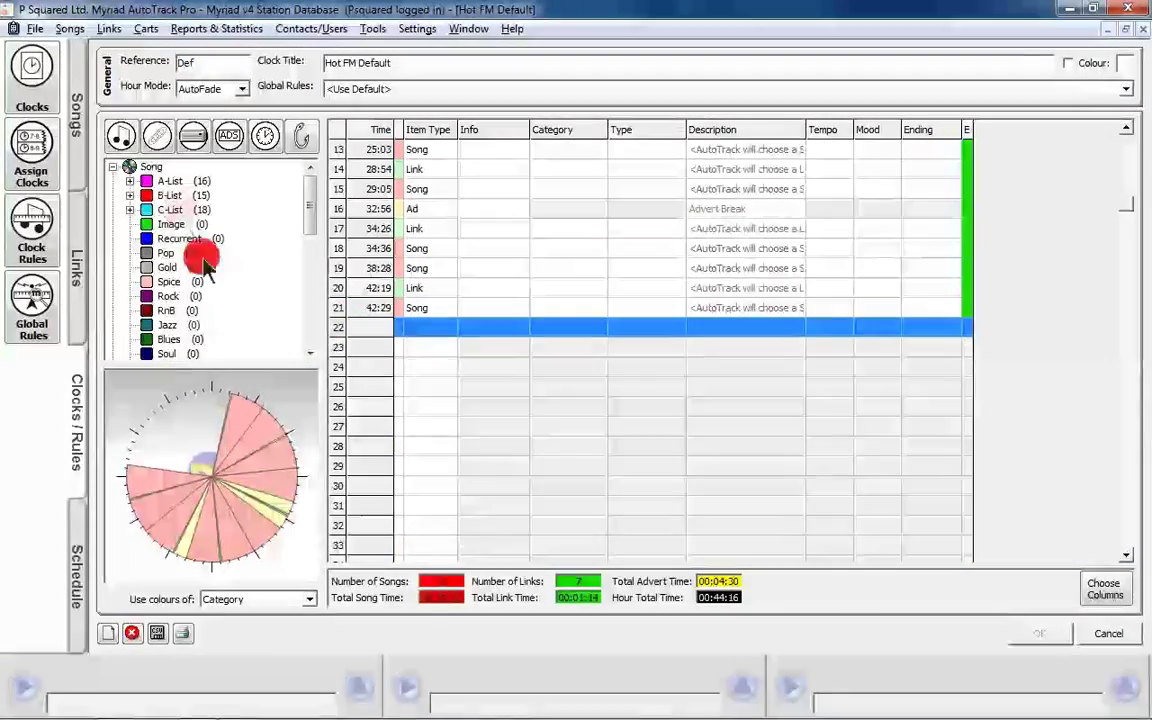
# - Append five songs and two links to the end of the clock
pyautogui.click(138, 143)
pyautogui.click(155, 141)
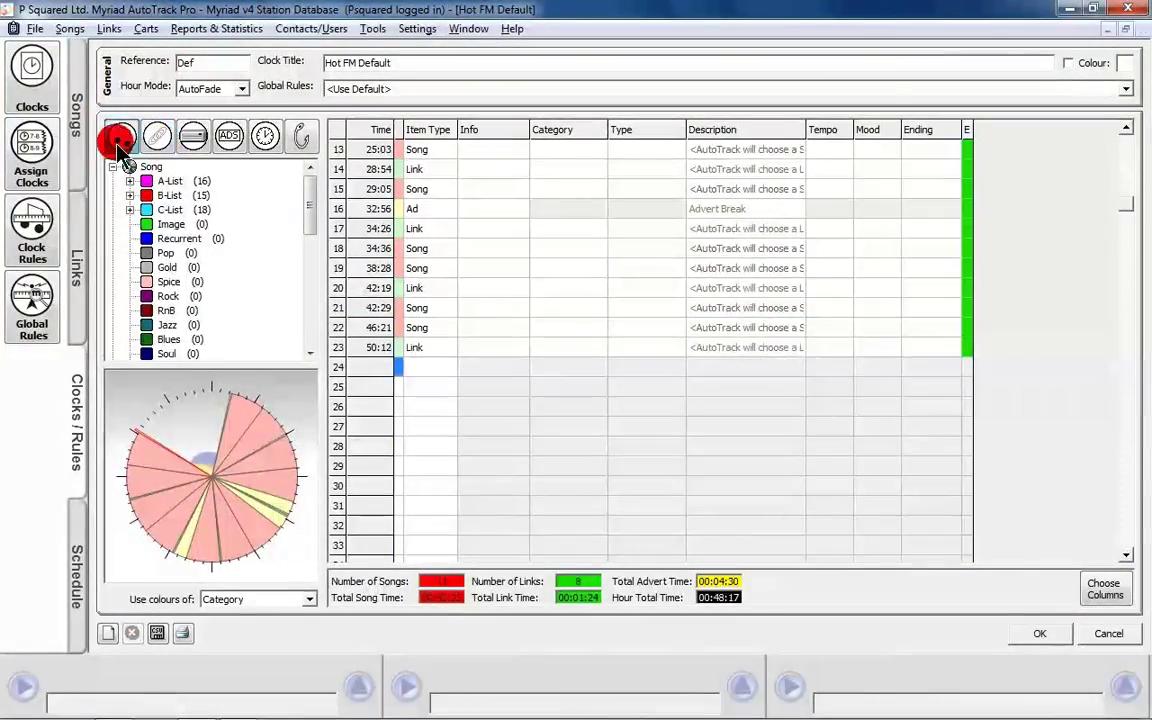
pyautogui.click(118, 143)
pyautogui.click(122, 143)
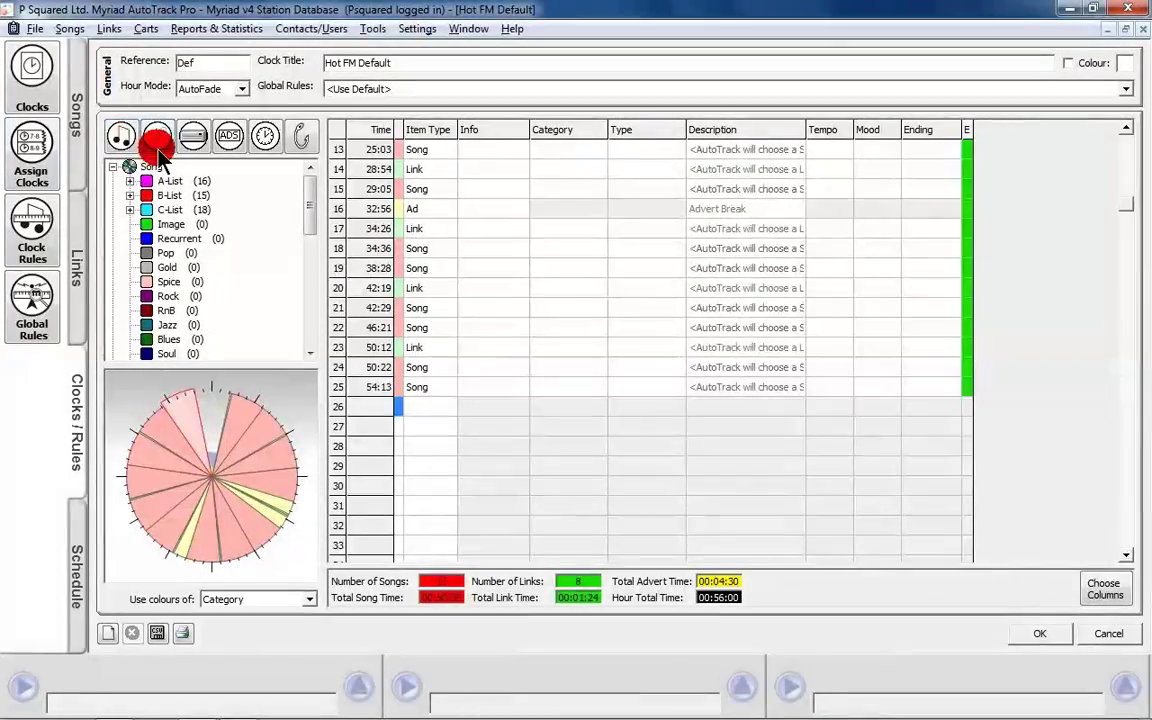
pyautogui.click(155, 141)
pyautogui.click(120, 139)
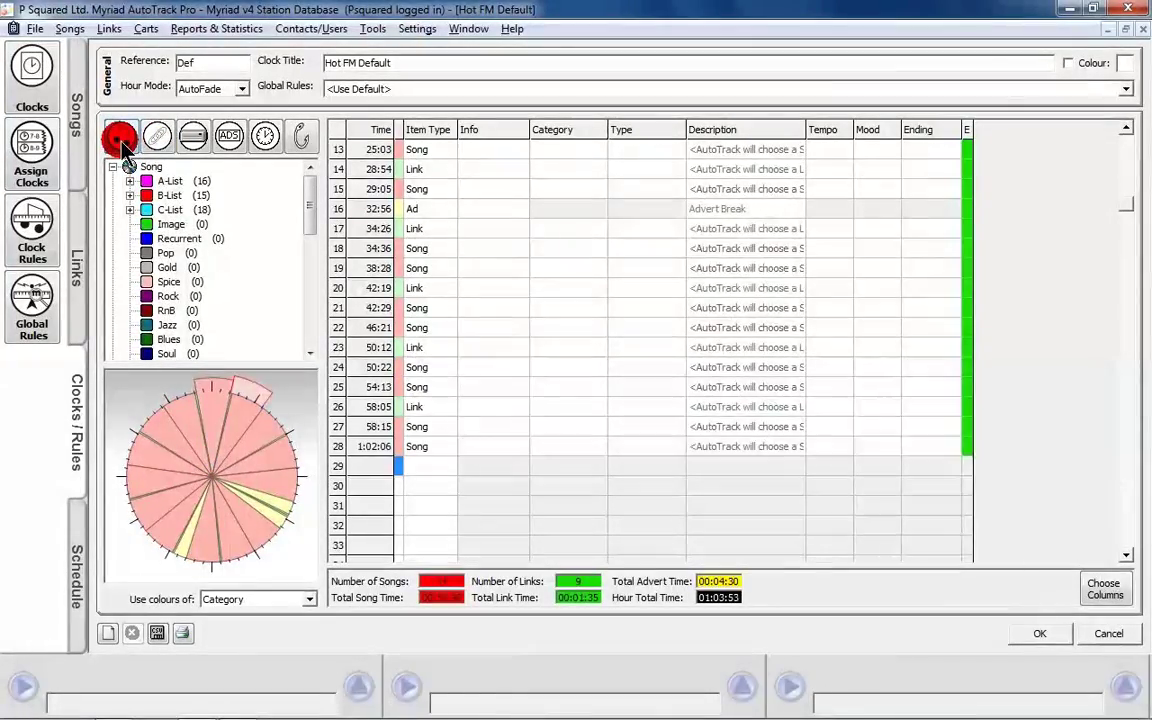
pyautogui.click(122, 143)
pyautogui.scroll(4, 535, 360)
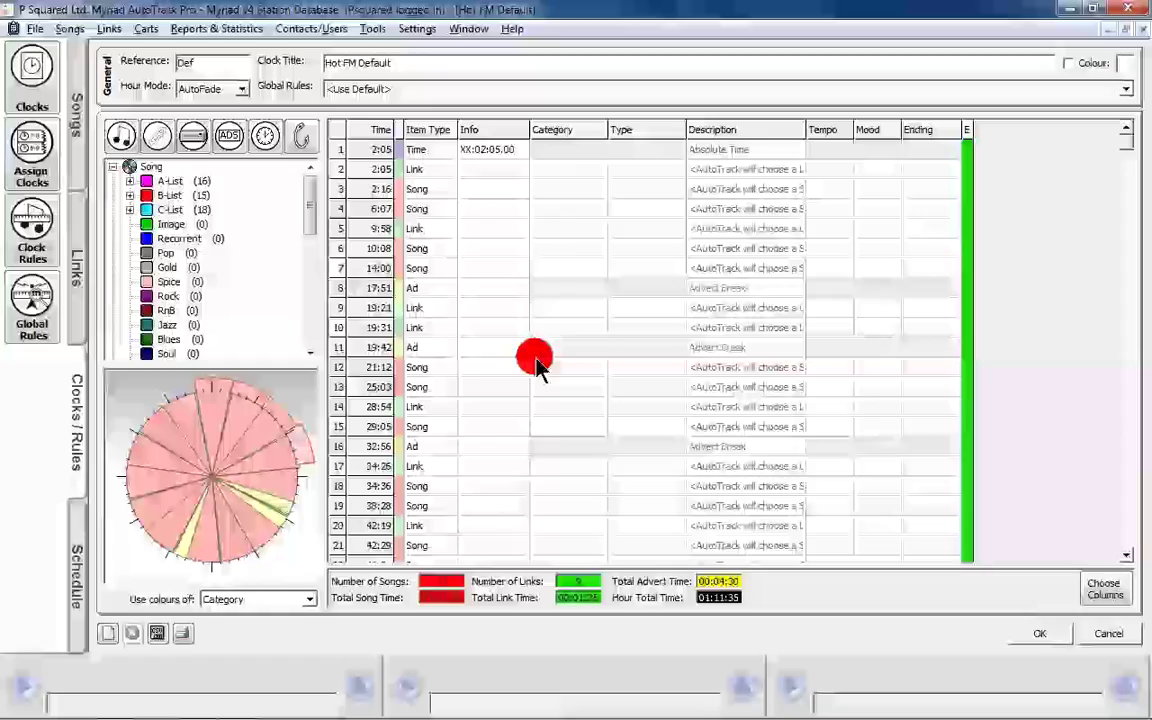
# - Set link categories: row 2 top-of-hour promo, row 5 Sweeper, row 9 Dry Sweeper
pyautogui.click(494, 169)
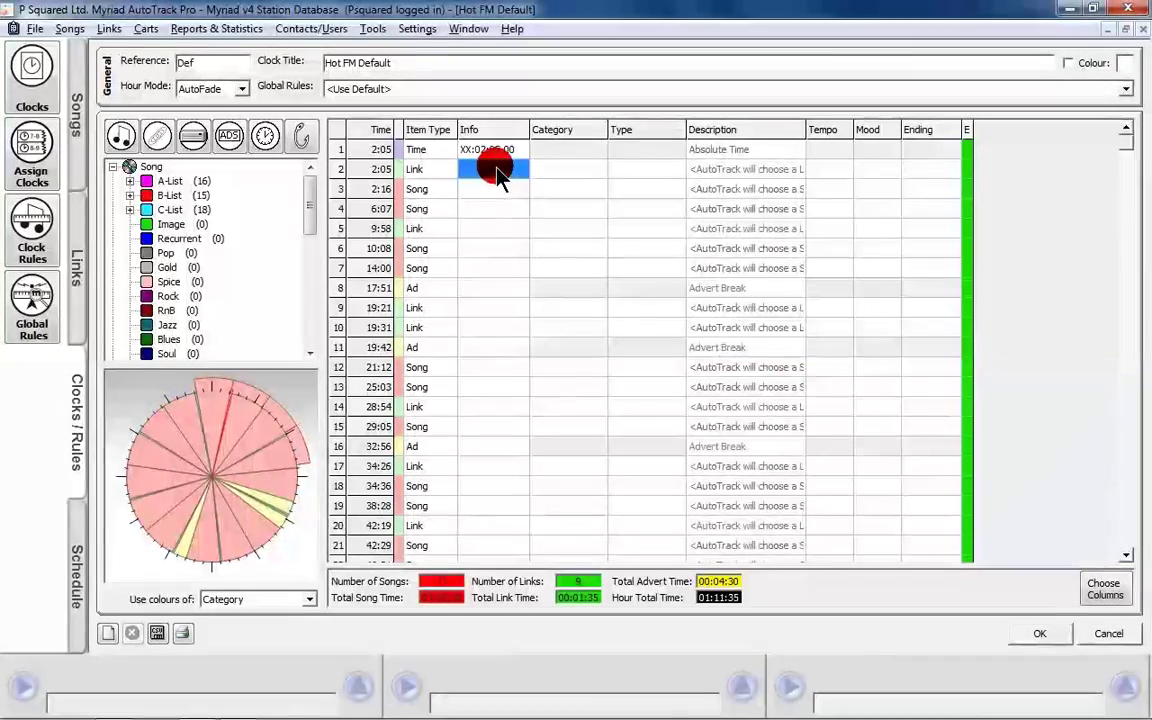
pyautogui.click(550, 172)
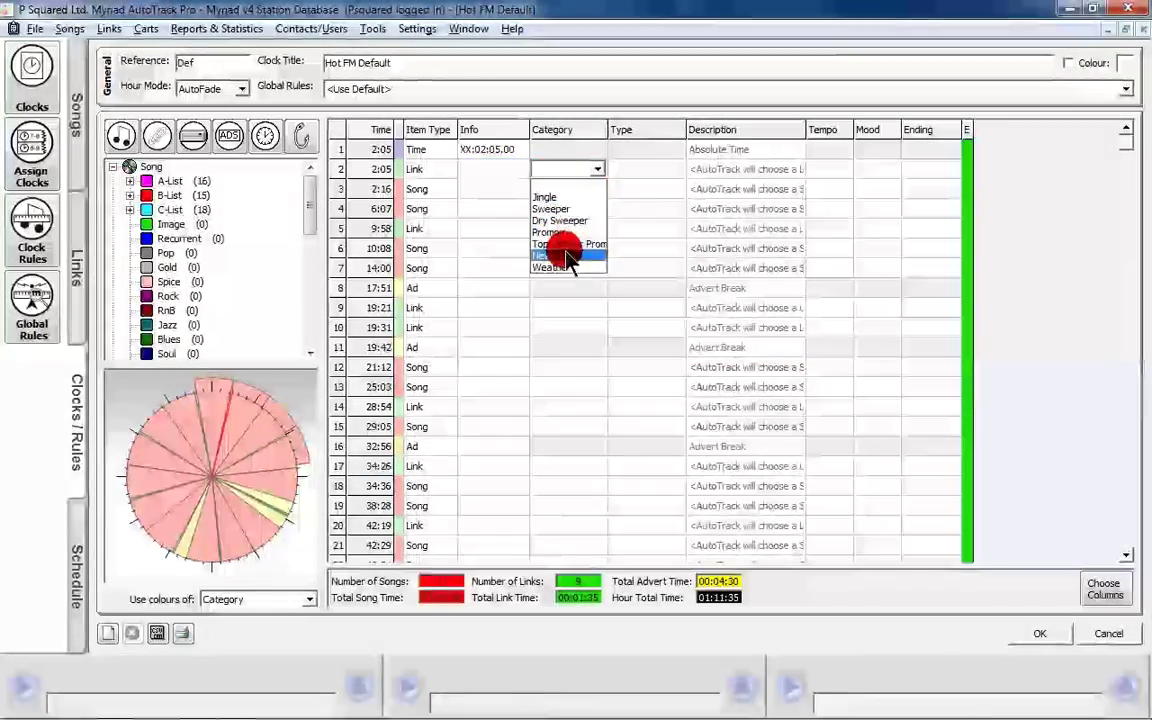
pyautogui.click(565, 244)
pyautogui.click(553, 226)
pyautogui.click(555, 228)
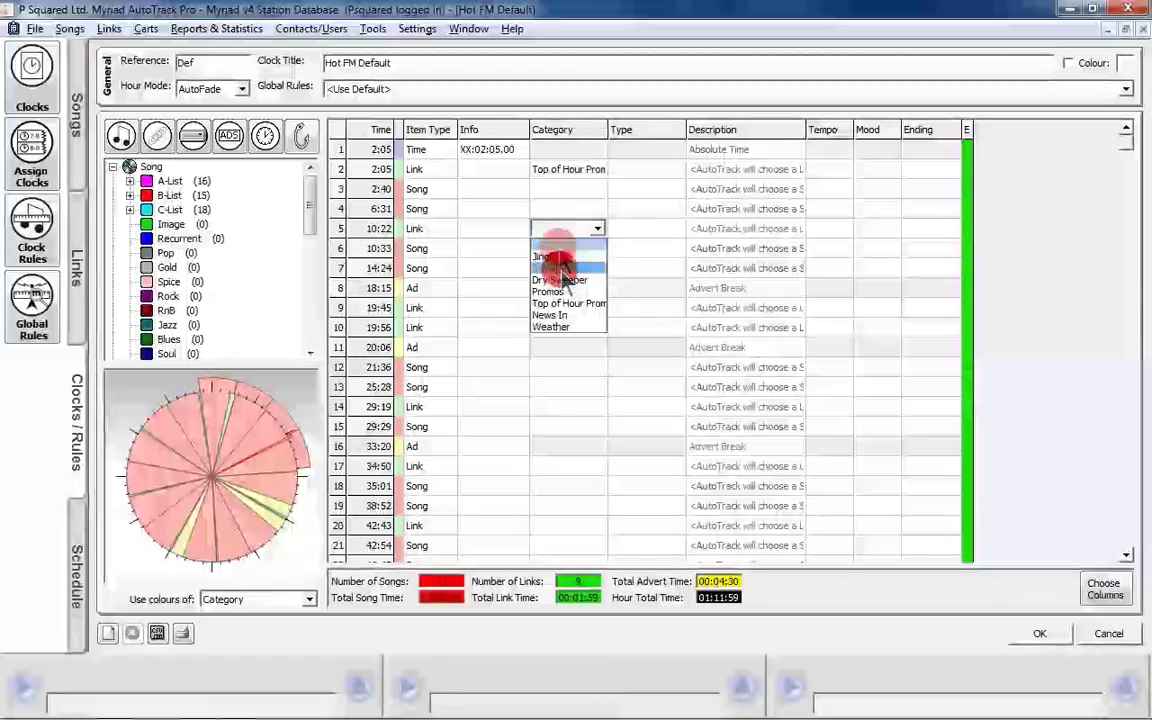
pyautogui.click(562, 268)
pyautogui.click(560, 308)
pyautogui.click(558, 310)
pyautogui.click(552, 359)
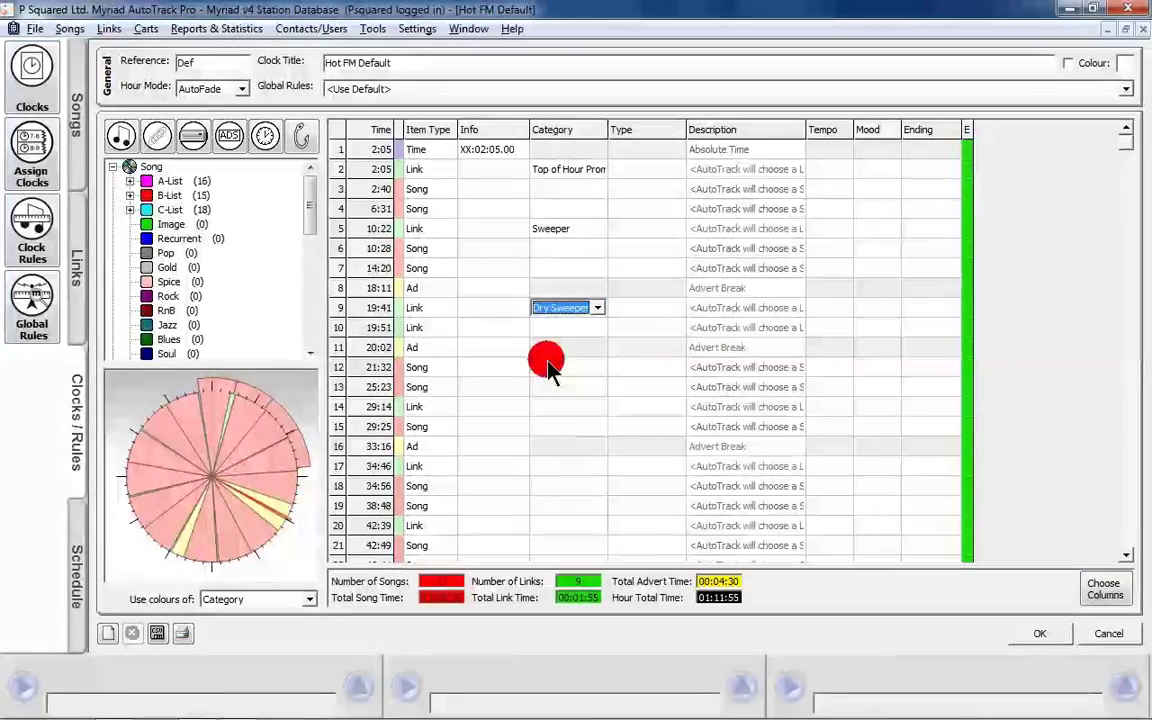
# - Insert a song at row 10 and make it a B-List song
pyautogui.click(340, 328)
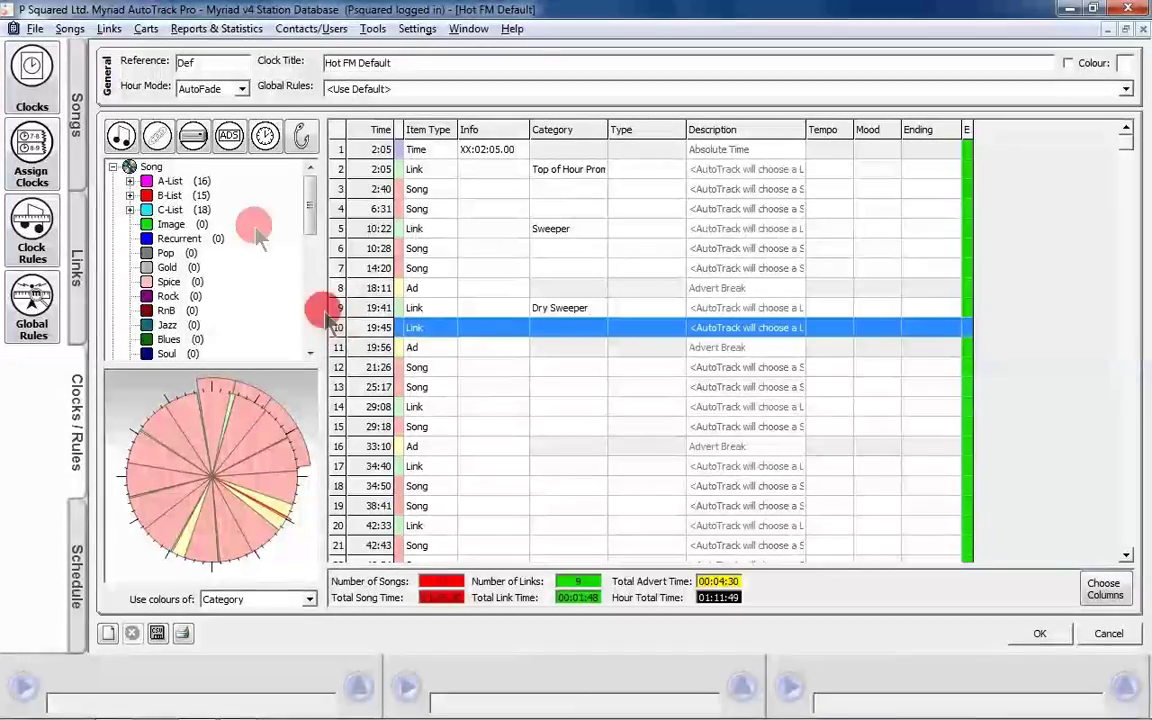
pyautogui.click(121, 135)
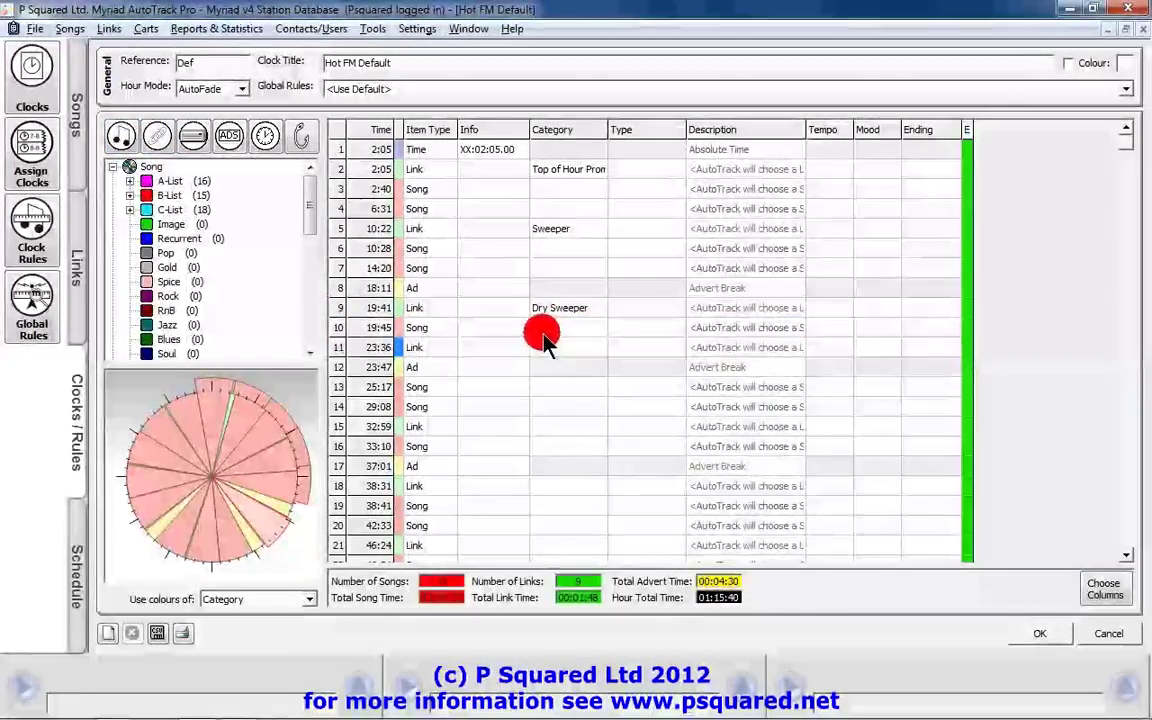
pyautogui.moveTo(170, 195); pyautogui.dragTo(489, 327)
pyautogui.click(380, 348)
pyautogui.click(337, 349)
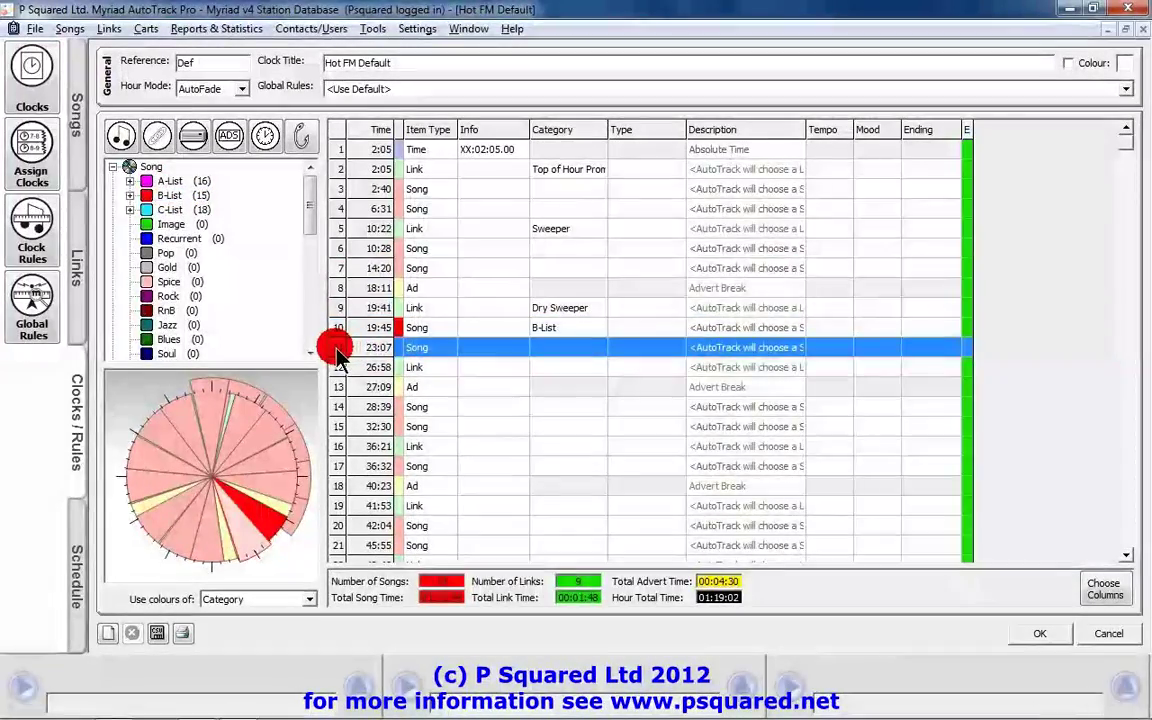
# - Delete the extra song in row 11
pyautogui.rightClick(340, 350)
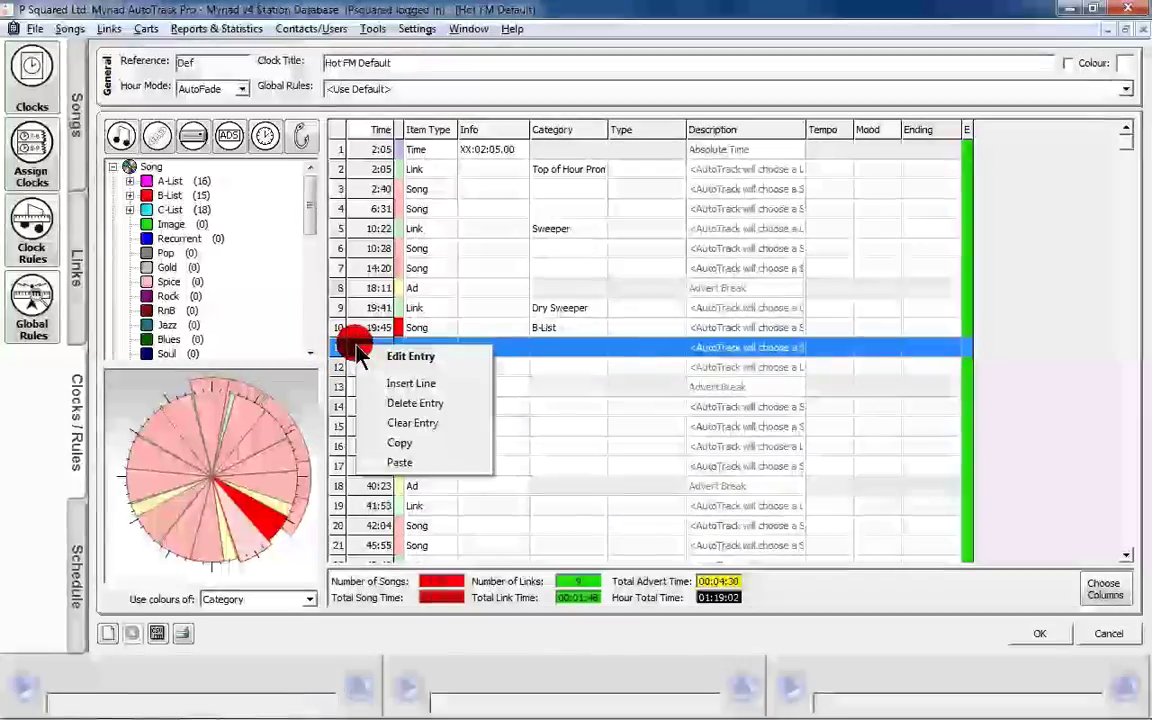
pyautogui.click(405, 403)
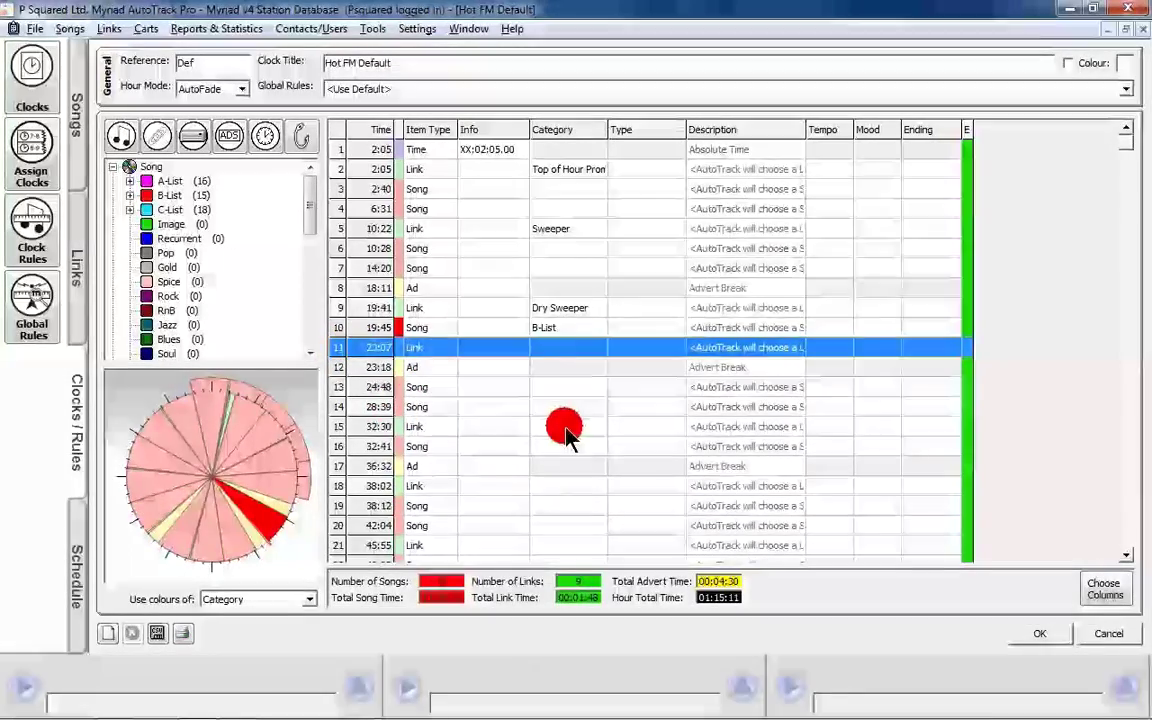
pyautogui.scroll(-2, 565, 432)
pyautogui.scroll(-1, 565, 432)
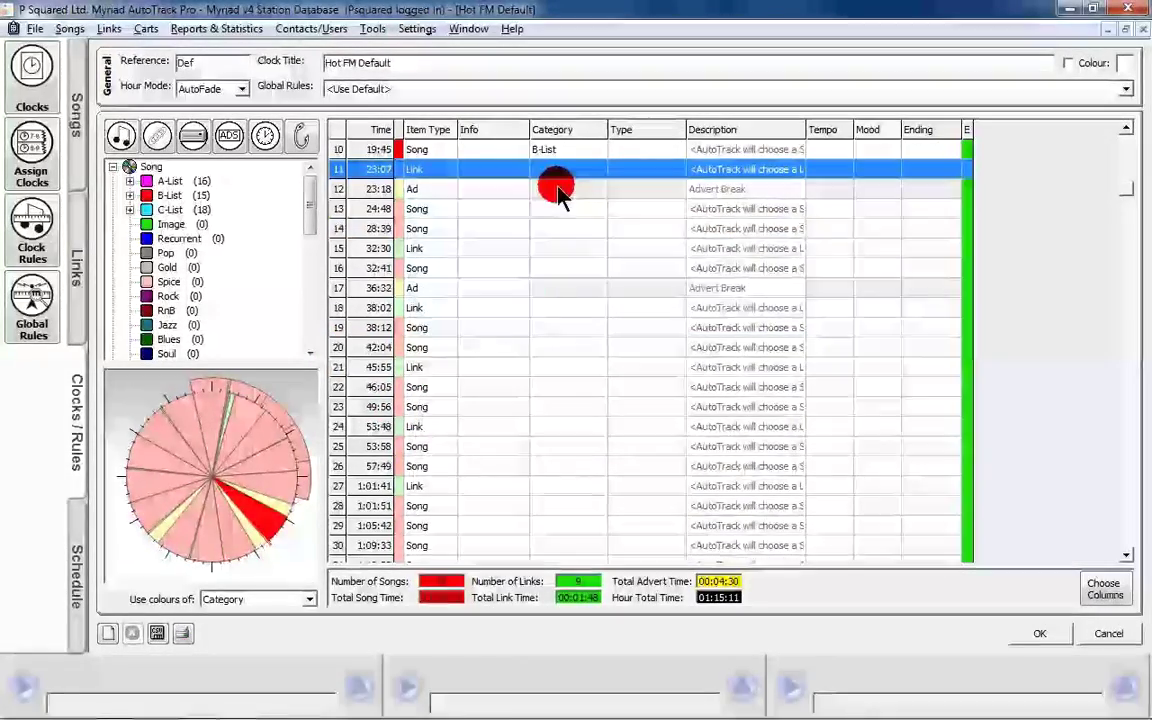
# - Set link categories: row 15 Sweeper, row 18 Dry Sweeper, row 21 Jingle
pyautogui.click(553, 247)
pyautogui.click(553, 247)
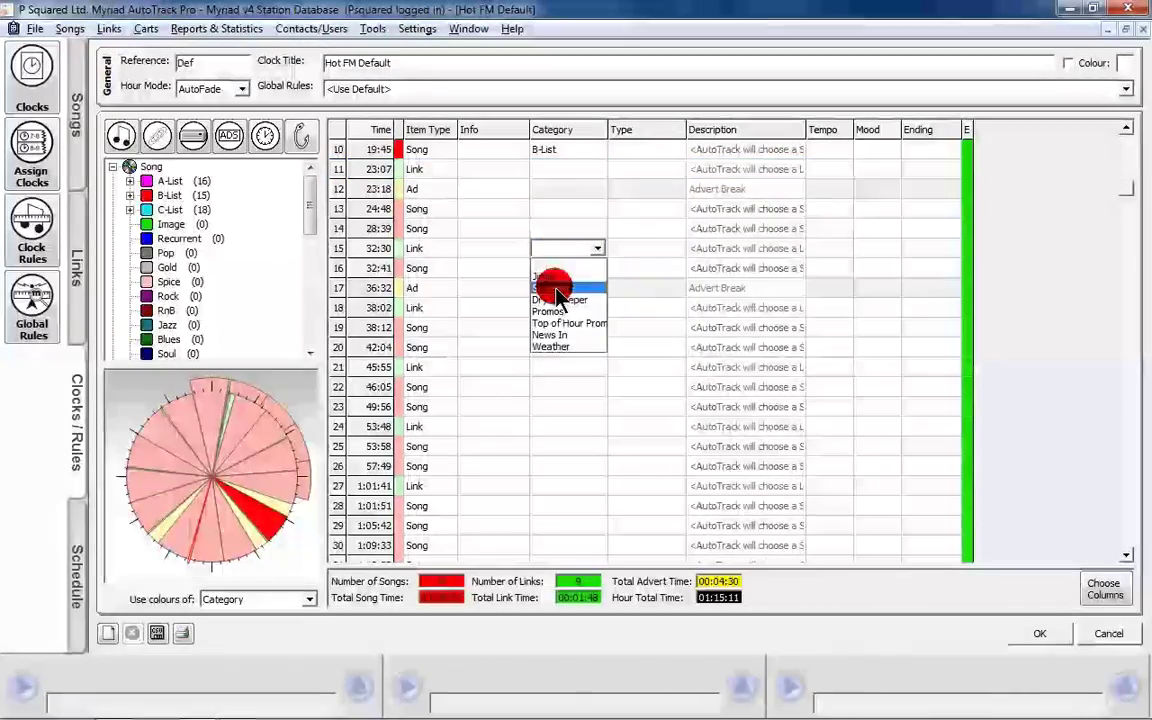
pyautogui.click(553, 272)
pyautogui.click(549, 308)
pyautogui.click(549, 308)
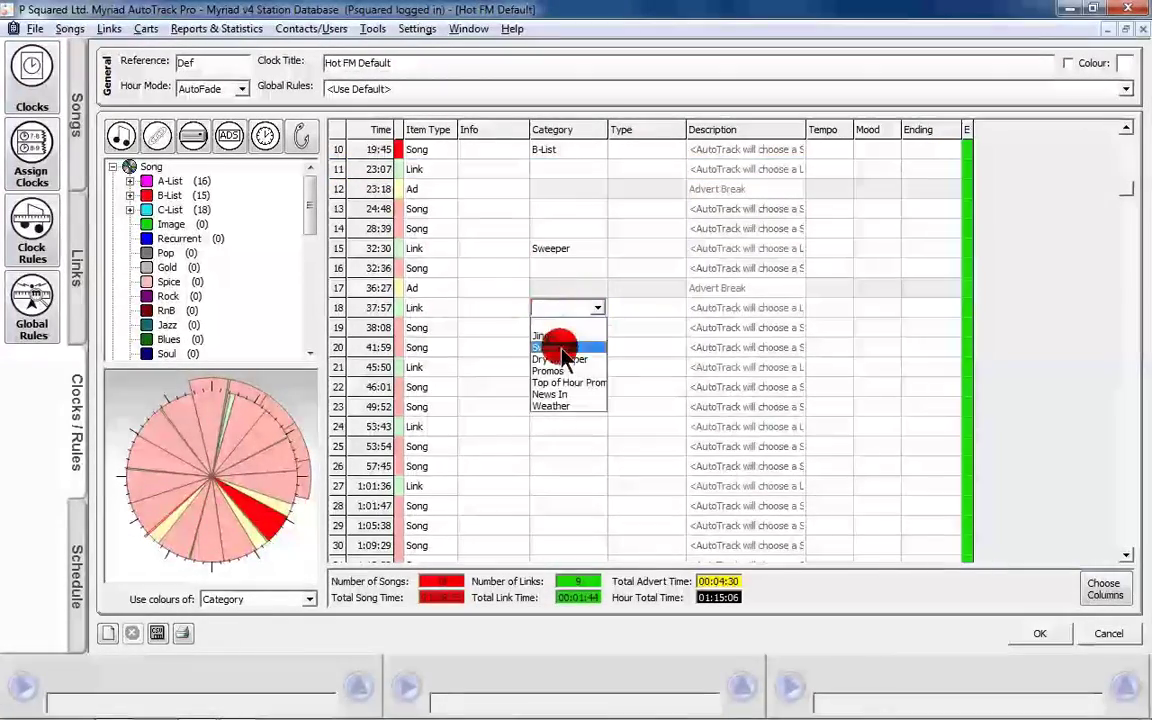
pyautogui.click(562, 359)
pyautogui.click(558, 367)
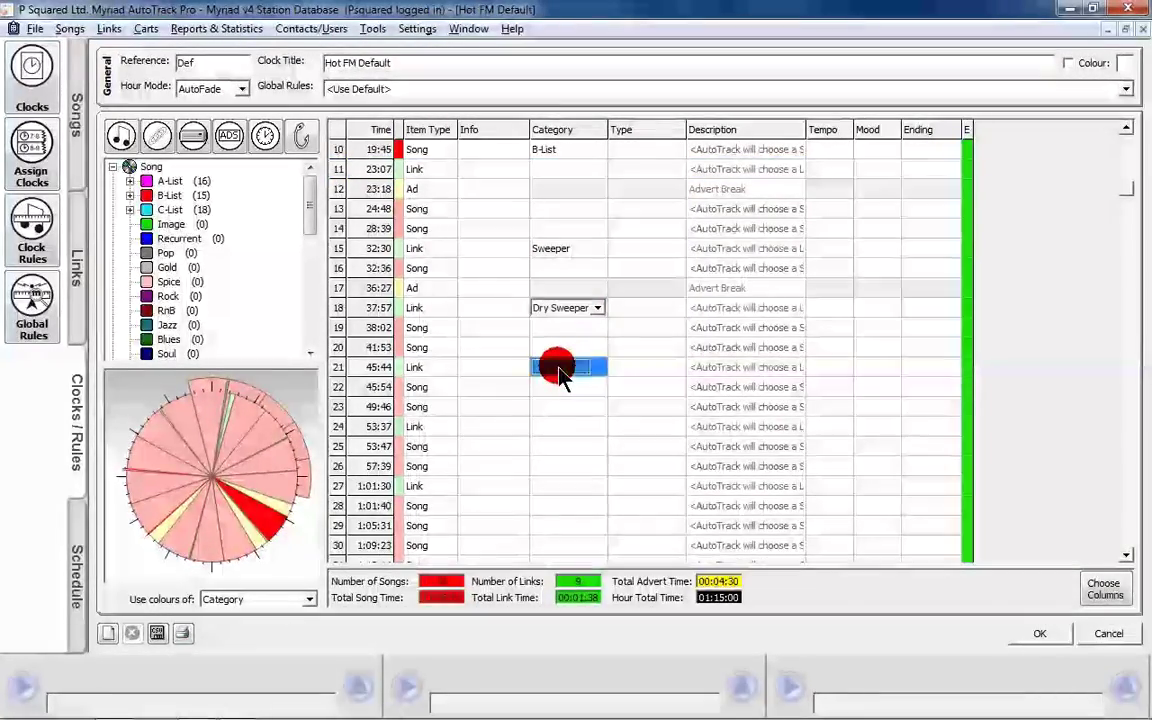
pyautogui.click(560, 368)
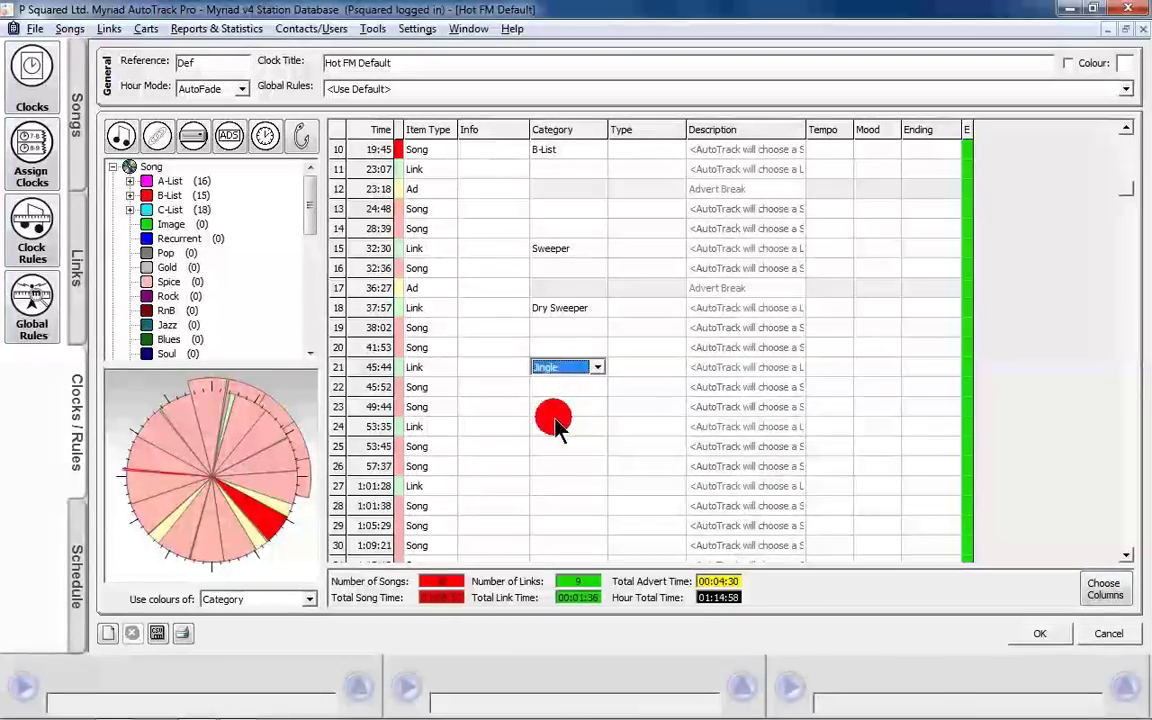
pyautogui.click(551, 427)
# - Set the row 24 link to Dry Sweeper and the row 27 link to Sweeper
pyautogui.click(553, 427)
pyautogui.click(556, 477)
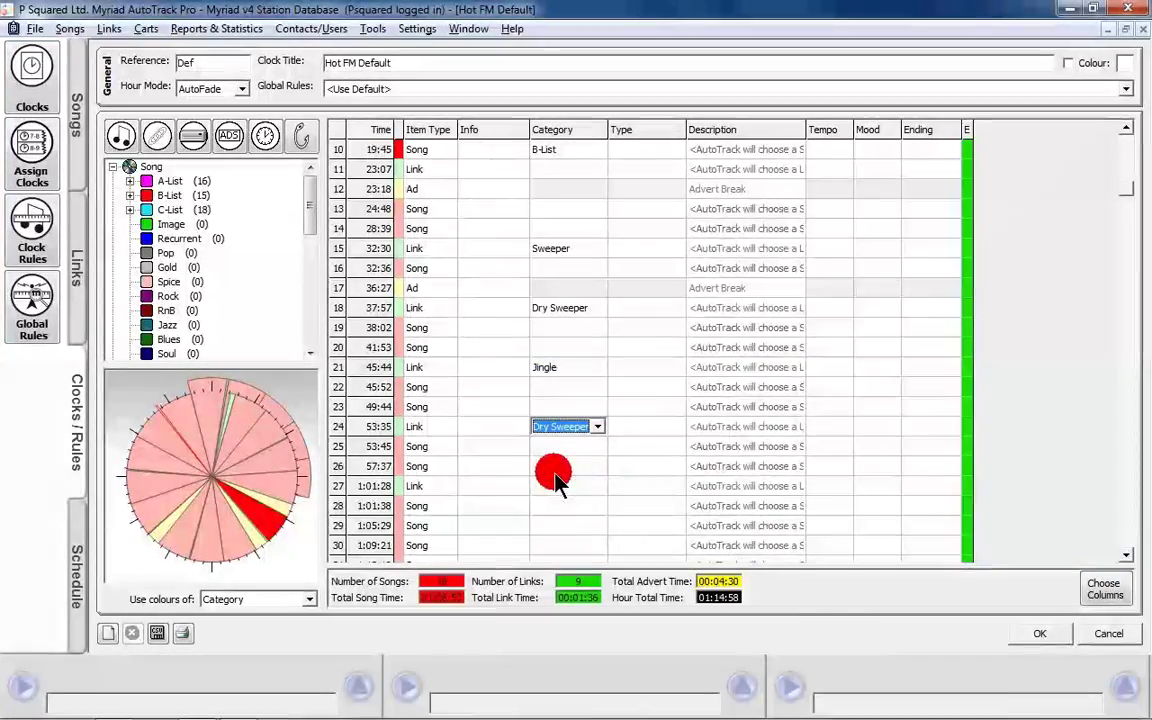
pyautogui.click(556, 486)
pyautogui.click(557, 487)
pyautogui.click(553, 517)
pyautogui.press('Down')
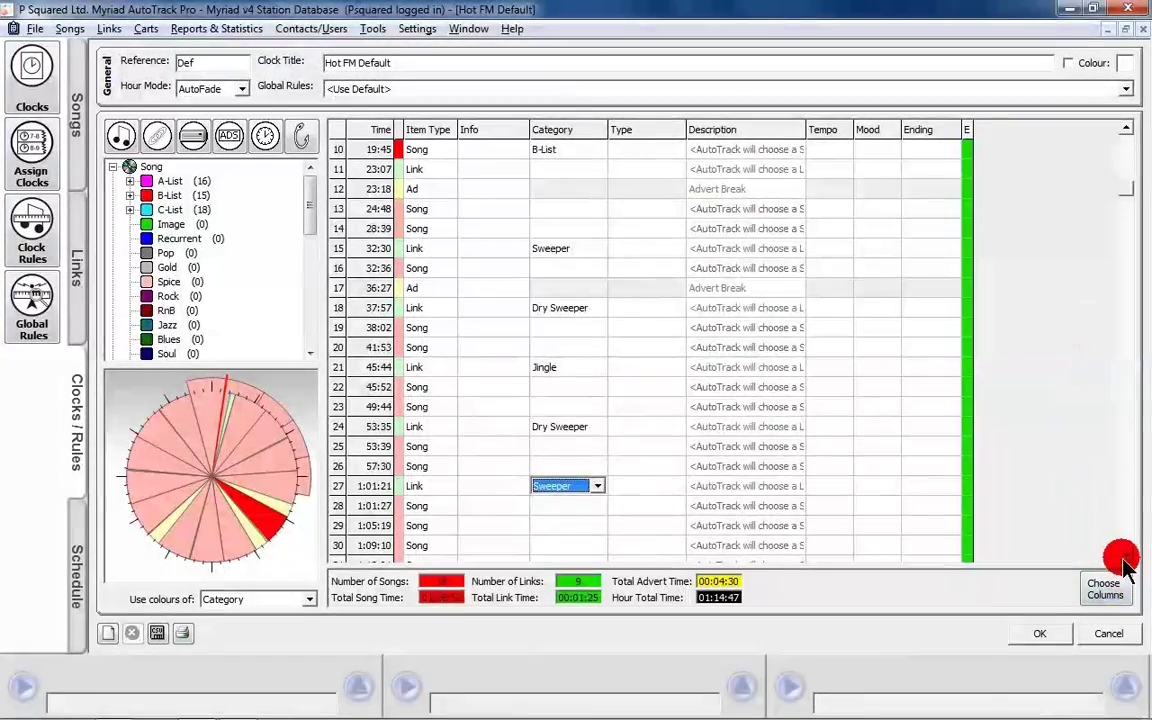
pyautogui.scroll(-5, 1124, 560)
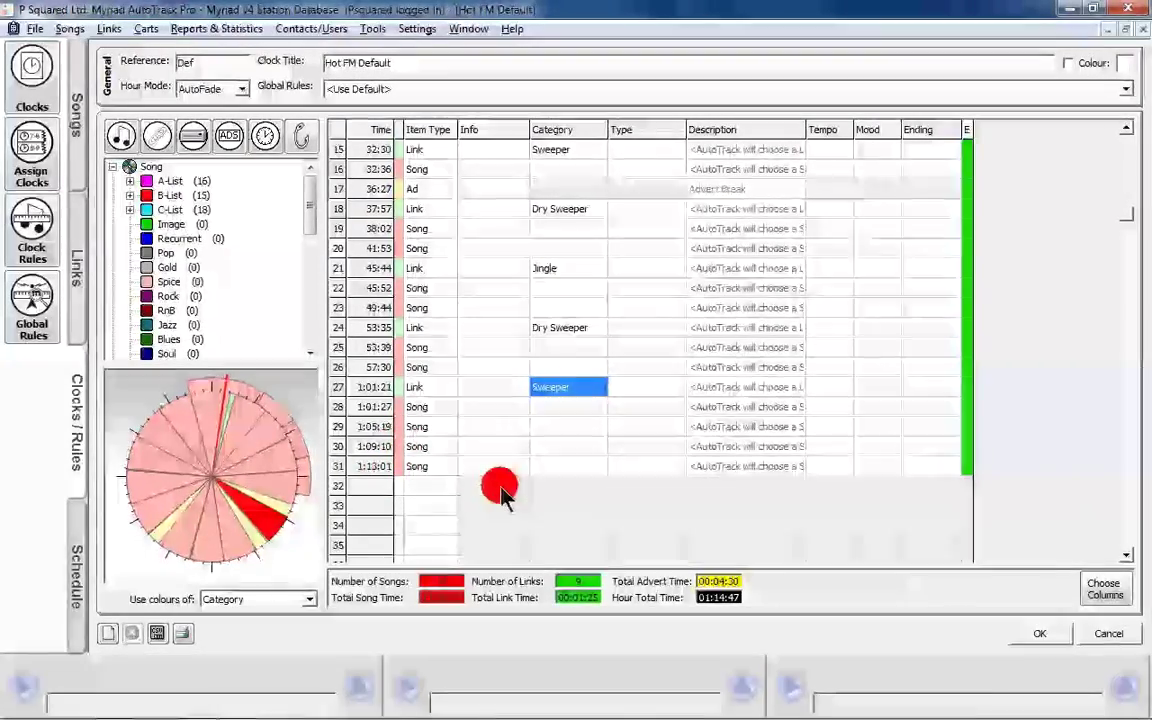
# - Add an absolute time item at row 32 set to XX:59:52.00
pyautogui.click(336, 486)
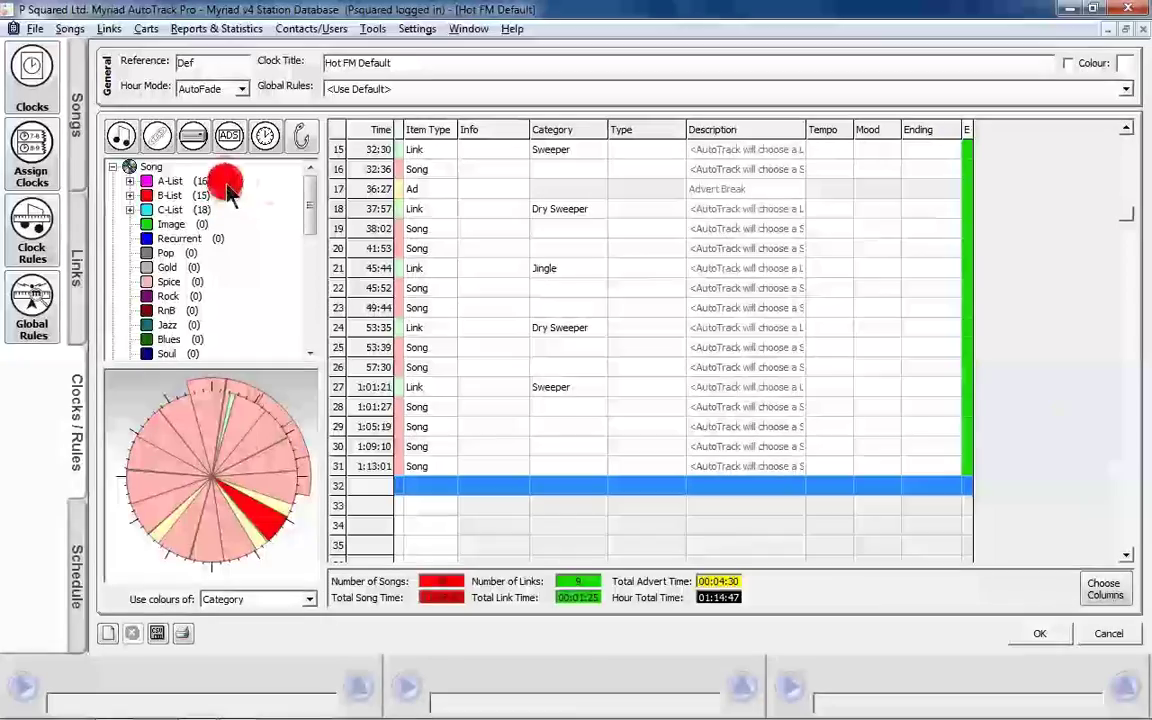
pyautogui.click(268, 131)
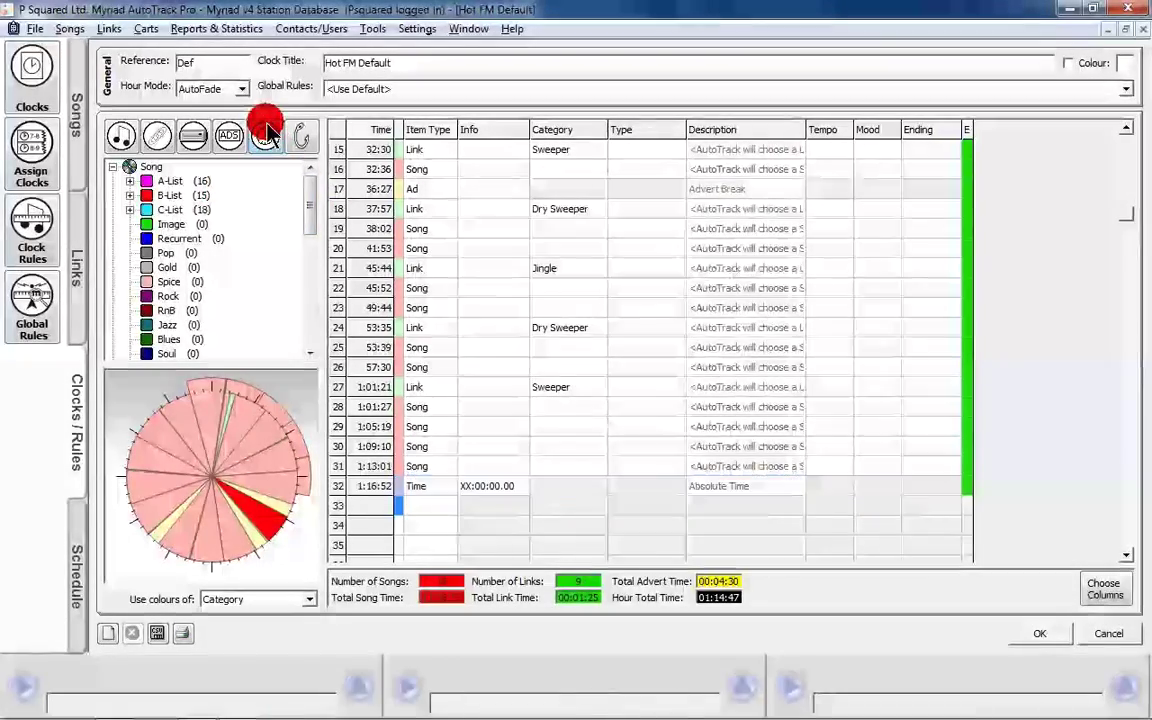
pyautogui.doubleClick(495, 488)
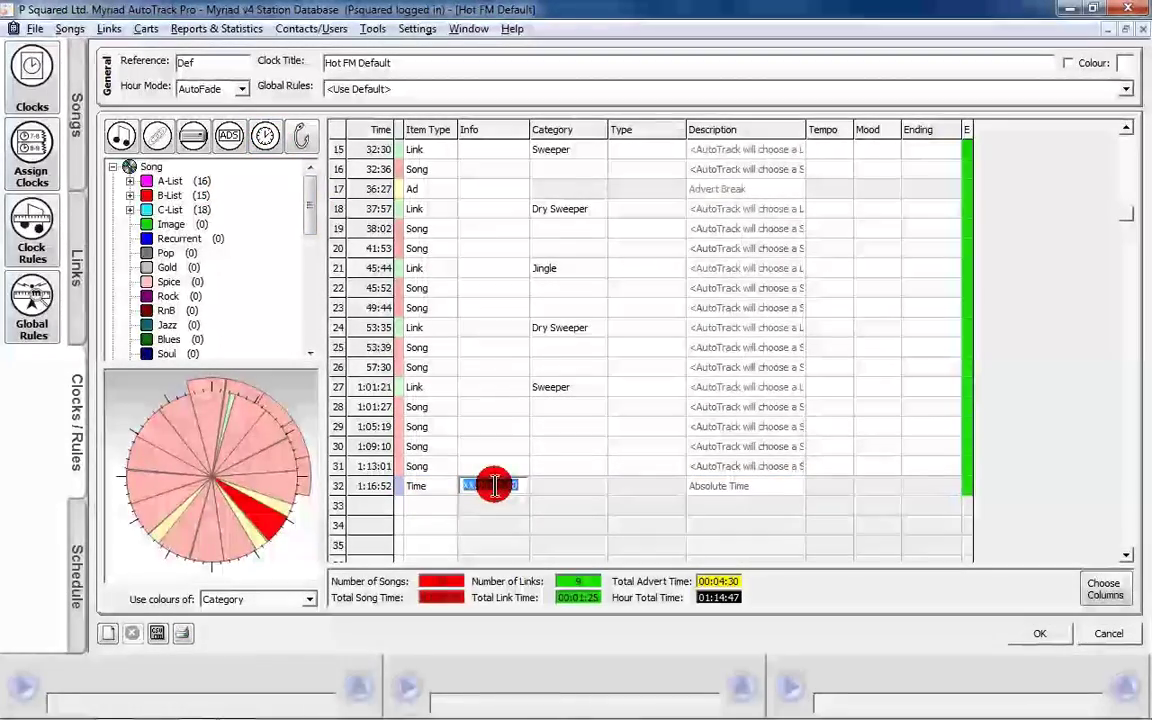
pyautogui.click(530, 495)
pyautogui.write('59:52.0')
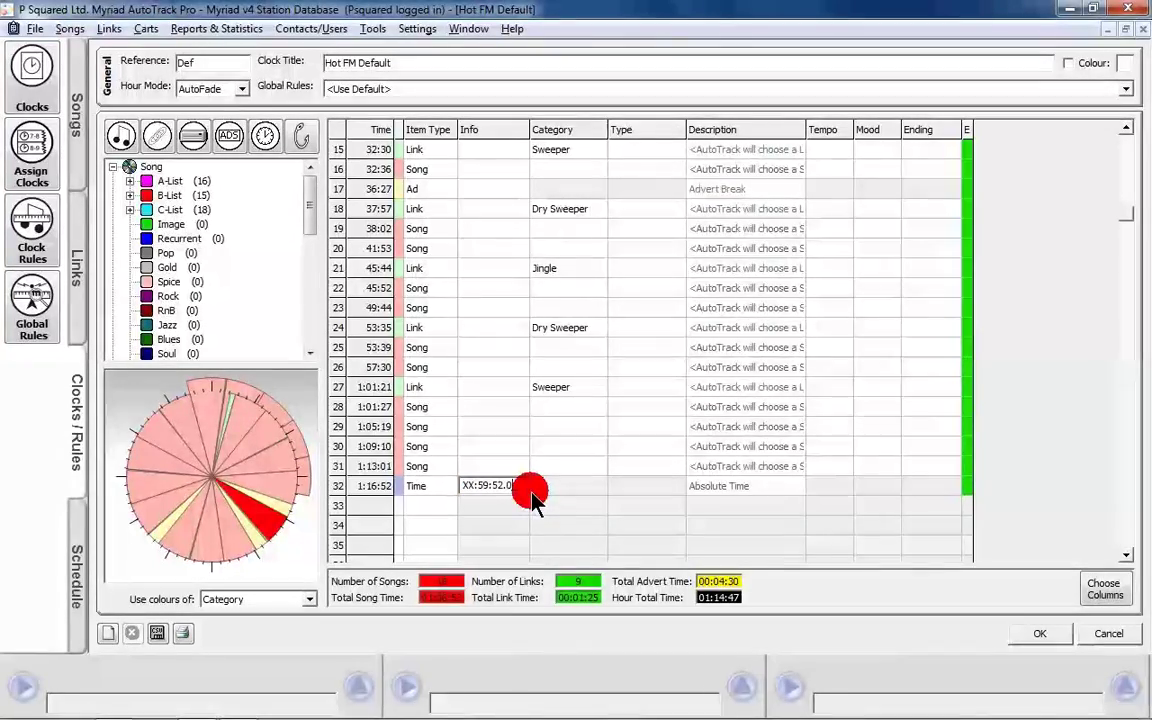
pyautogui.doubleClick(530, 491)
pyautogui.click(363, 516)
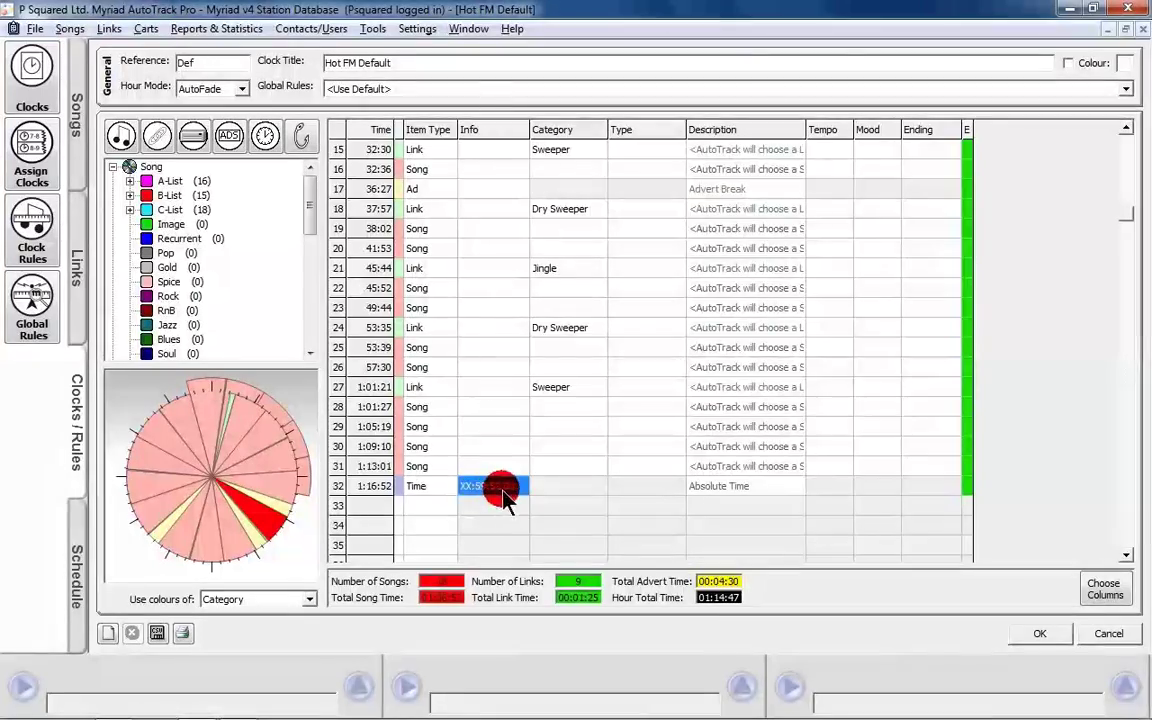
# - Add a closing link at row 33 and open its category choices
pyautogui.click(338, 506)
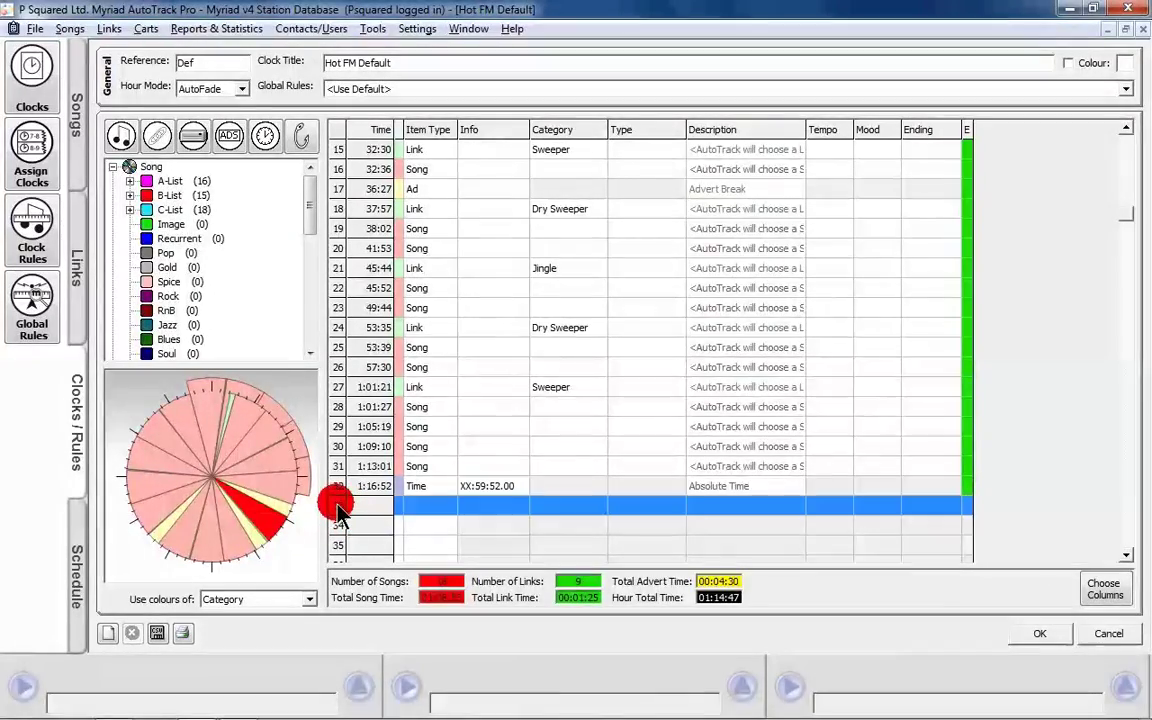
pyautogui.click(186, 148)
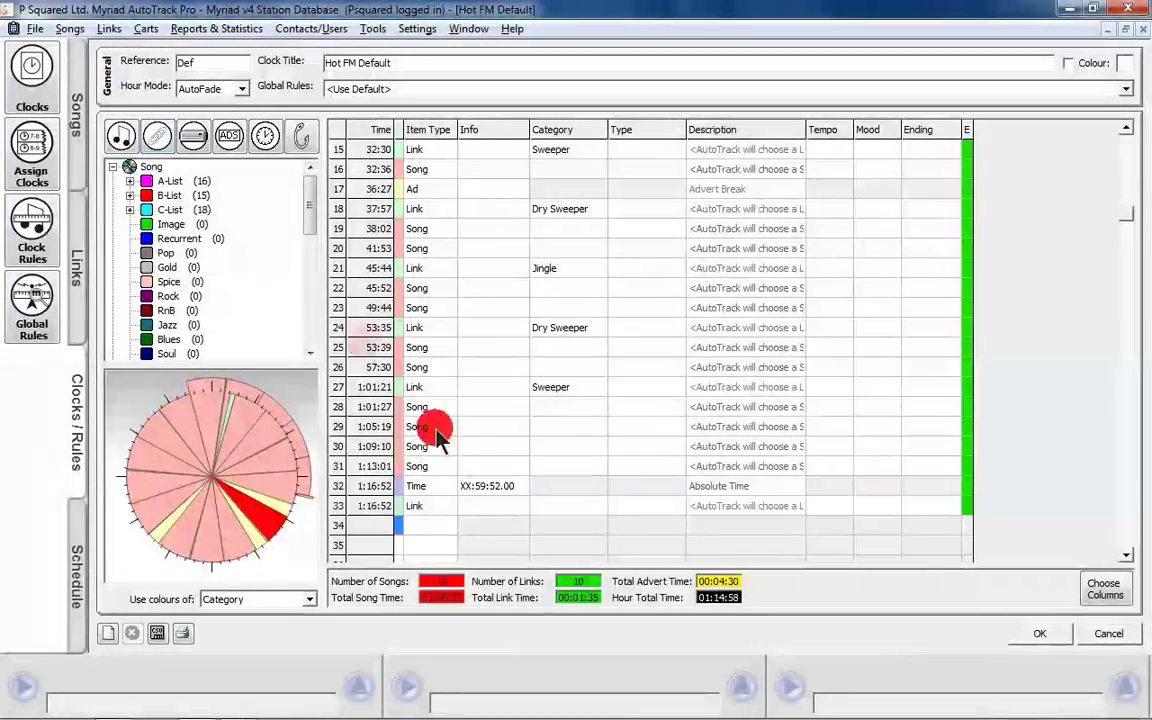
pyautogui.click(538, 509)
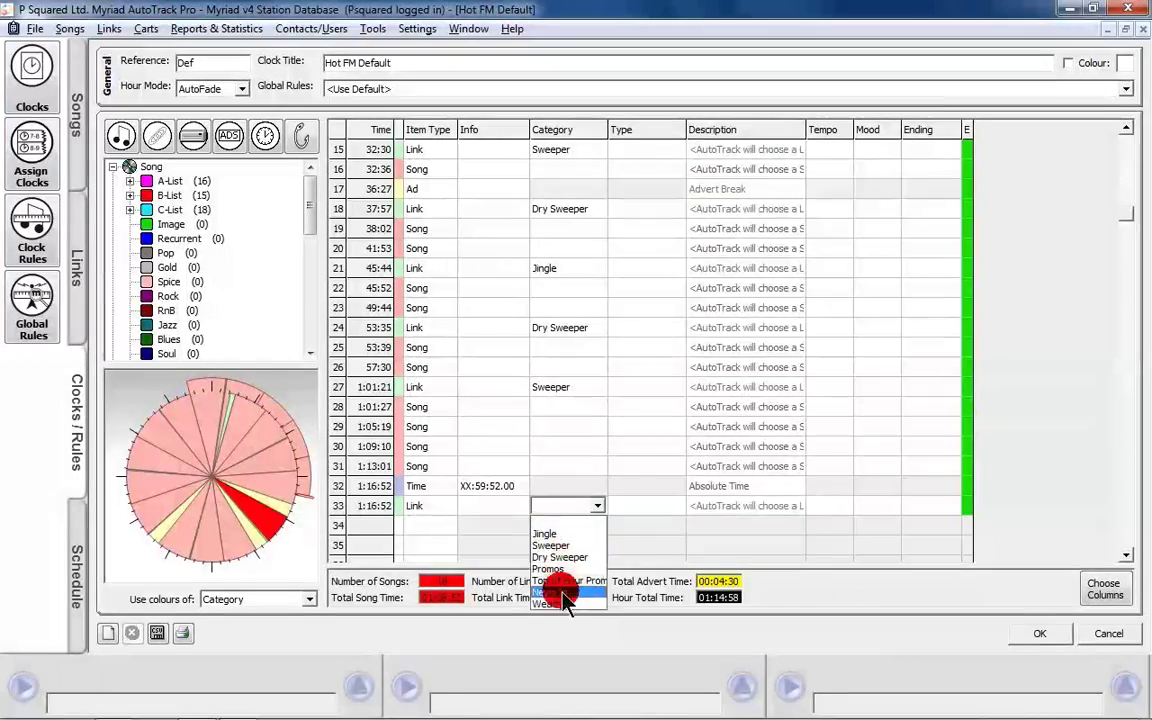